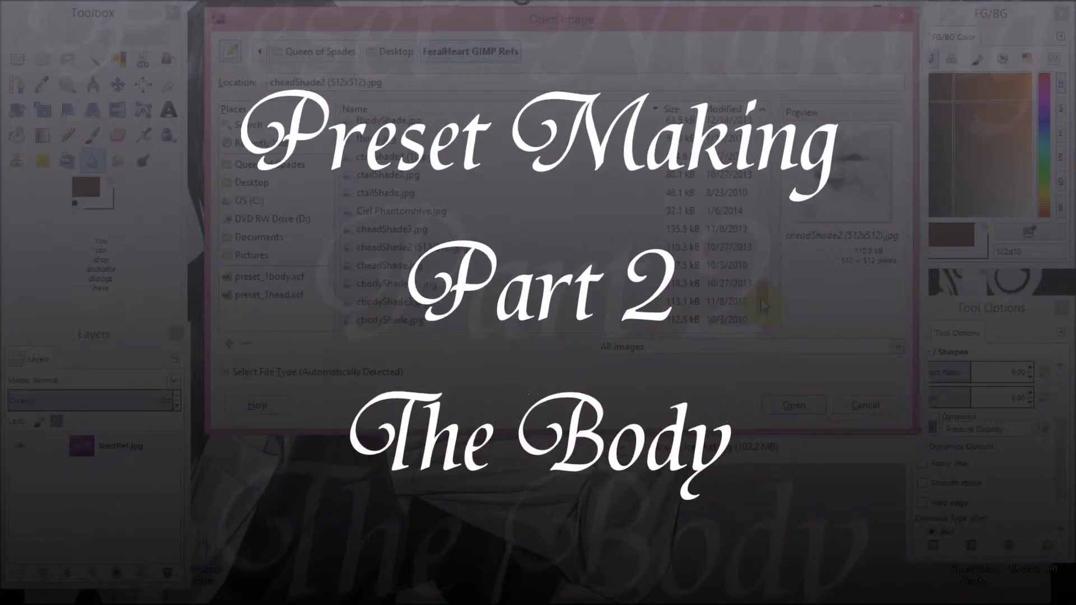
Open fbody.jpg from the FeralHeart GIMP Refs folder and place its image window clear of the layer controls
{"action": "scroll", "coordinate": [765, 305], "scroll_direction": "up", "scroll_amount": 1}
{"action": "left_click", "coordinate": [389, 196]}
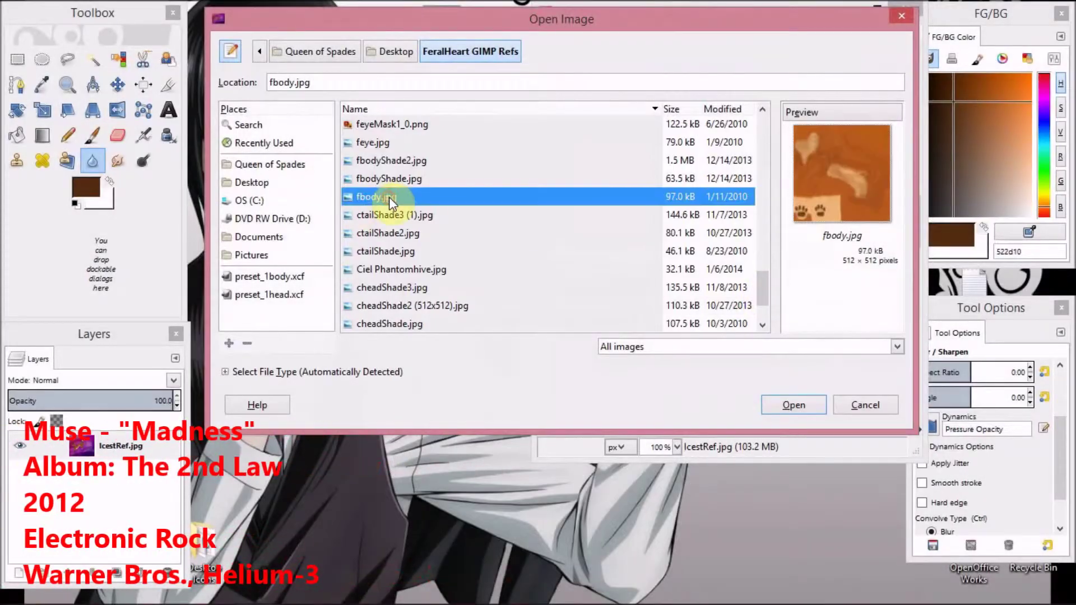
{"action": "left_click", "coordinate": [791, 405]}
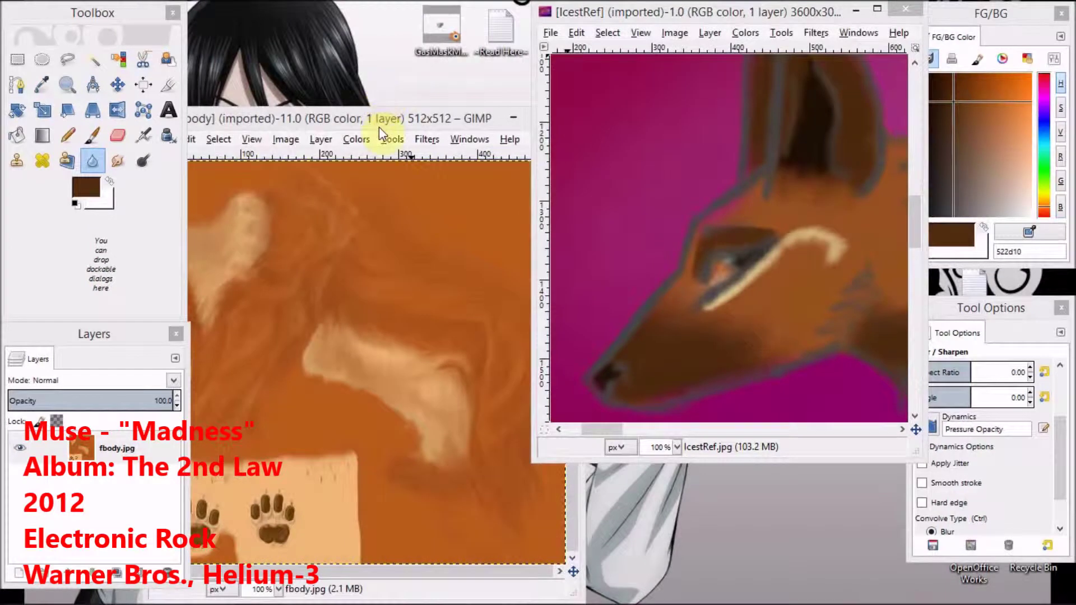
{"action": "left_click_drag", "start_coordinate": [379, 127], "coordinate": [486, 56]}
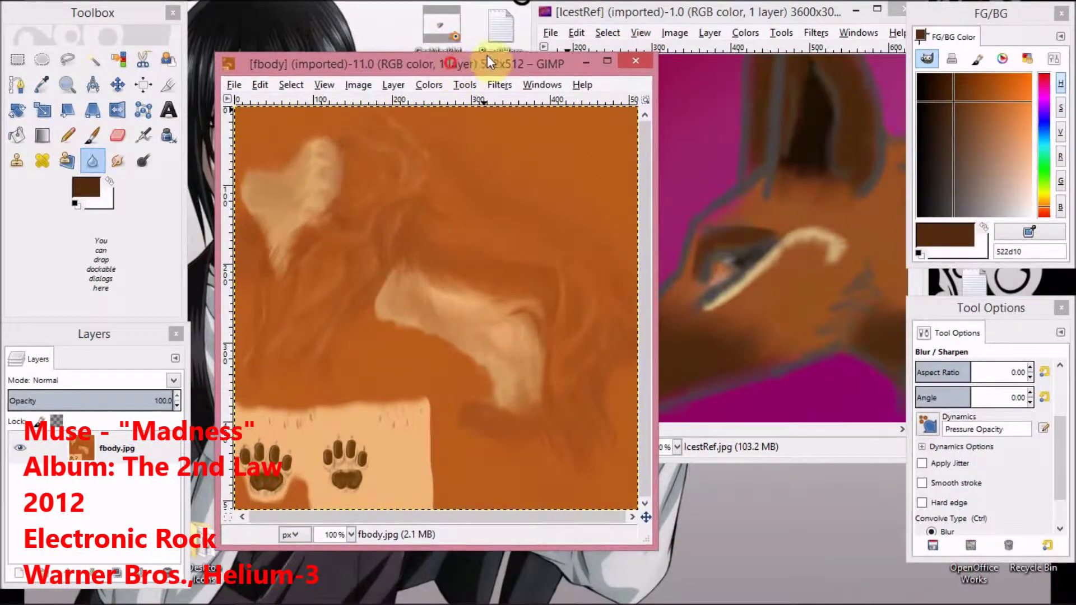
Open cbody_UV.png from the ~UV Guides~ folder and bring its window into full view
{"action": "left_click", "coordinate": [234, 85]}
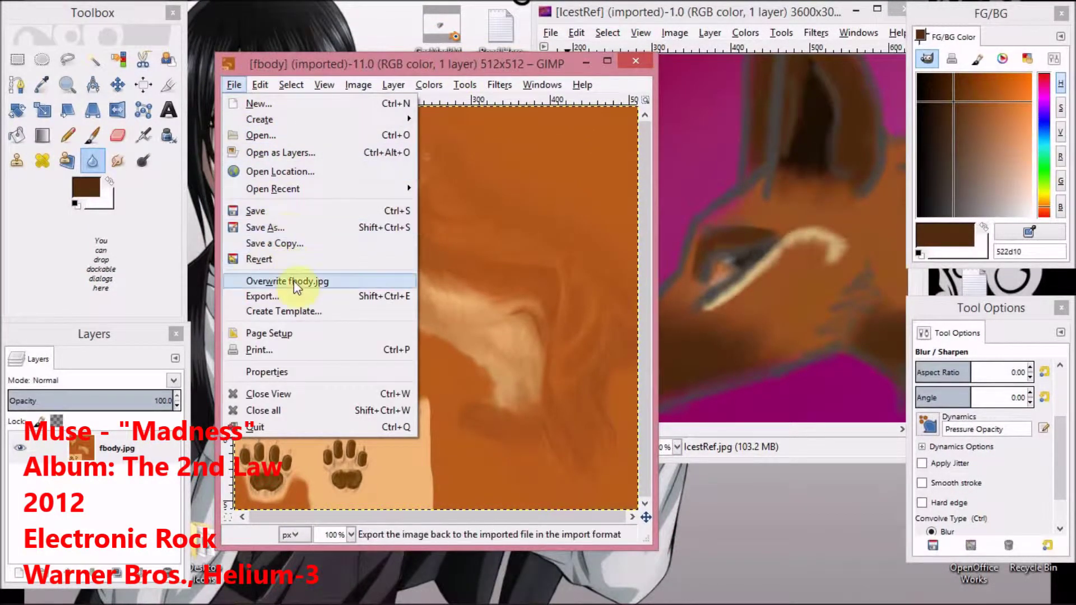
{"action": "left_click", "coordinate": [287, 136]}
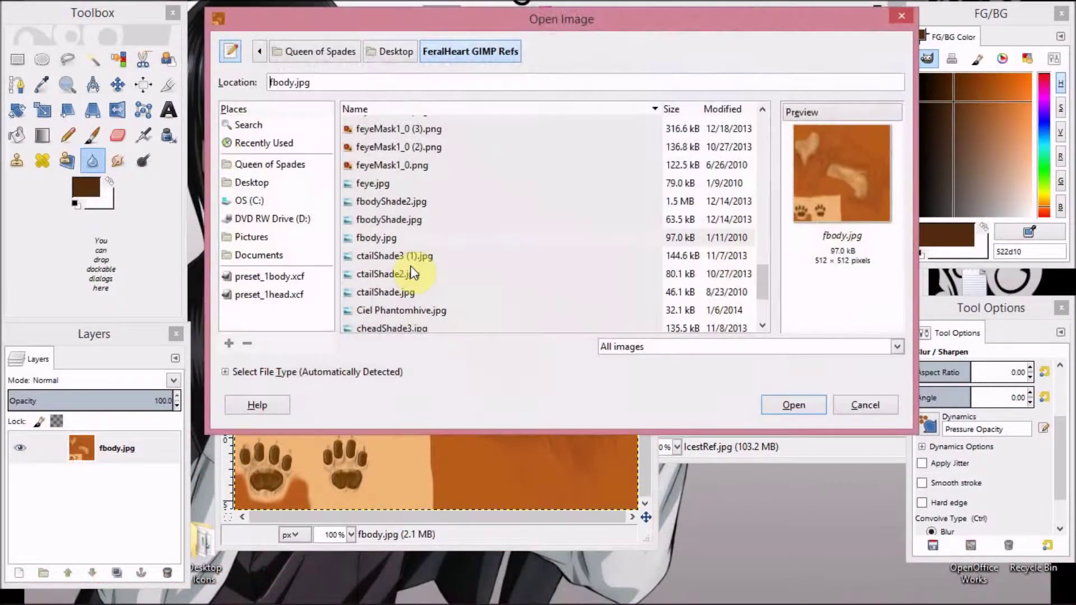
{"action": "left_click_drag", "start_coordinate": [765, 280], "coordinate": [751, 118]}
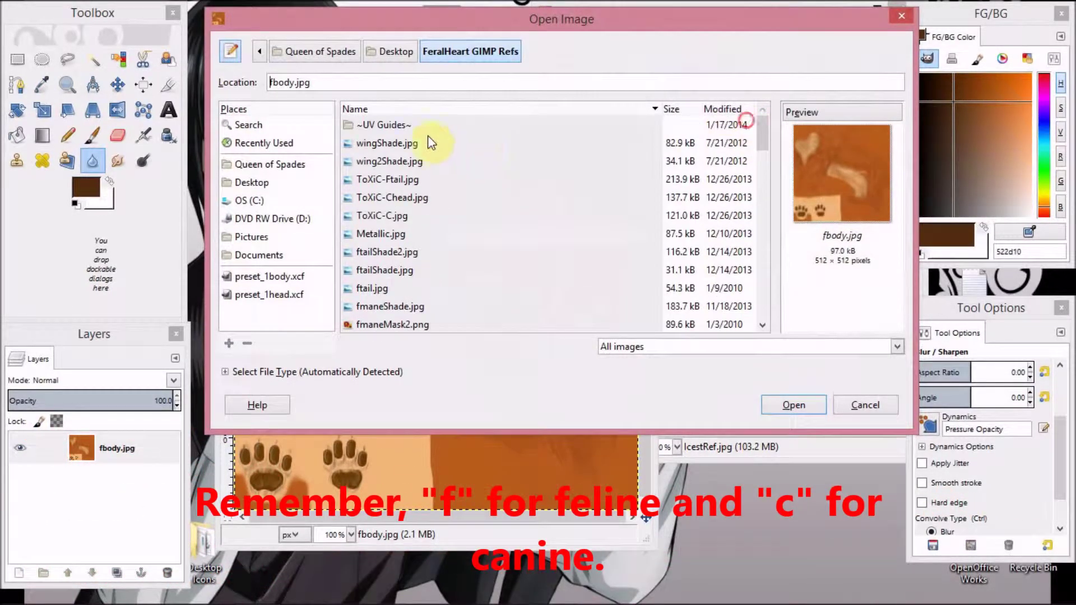
{"action": "double_click", "coordinate": [421, 120]}
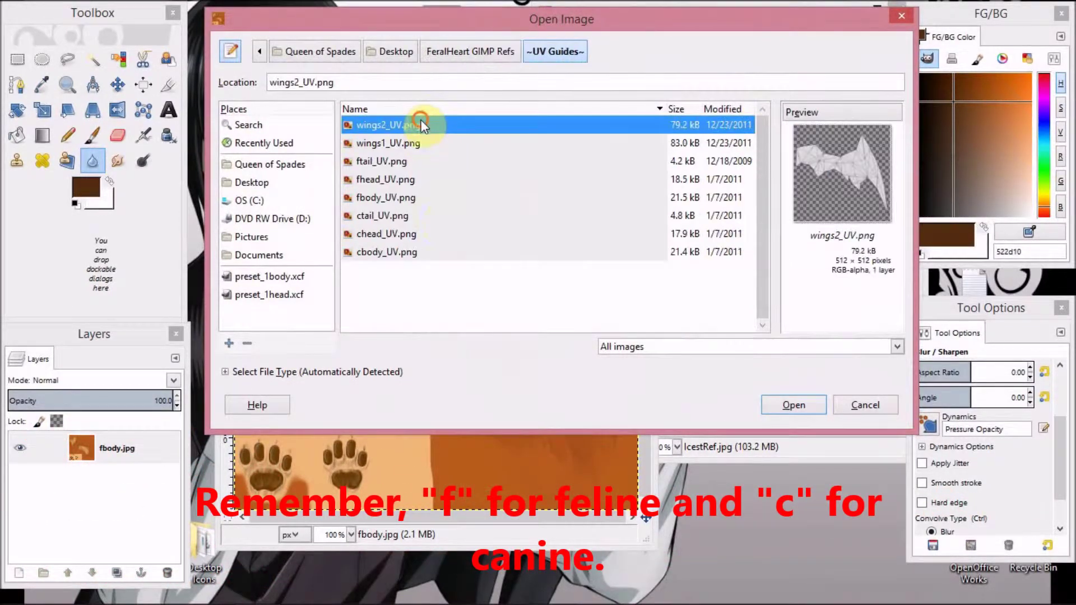
{"action": "left_click", "coordinate": [385, 252]}
{"action": "left_click", "coordinate": [792, 402]}
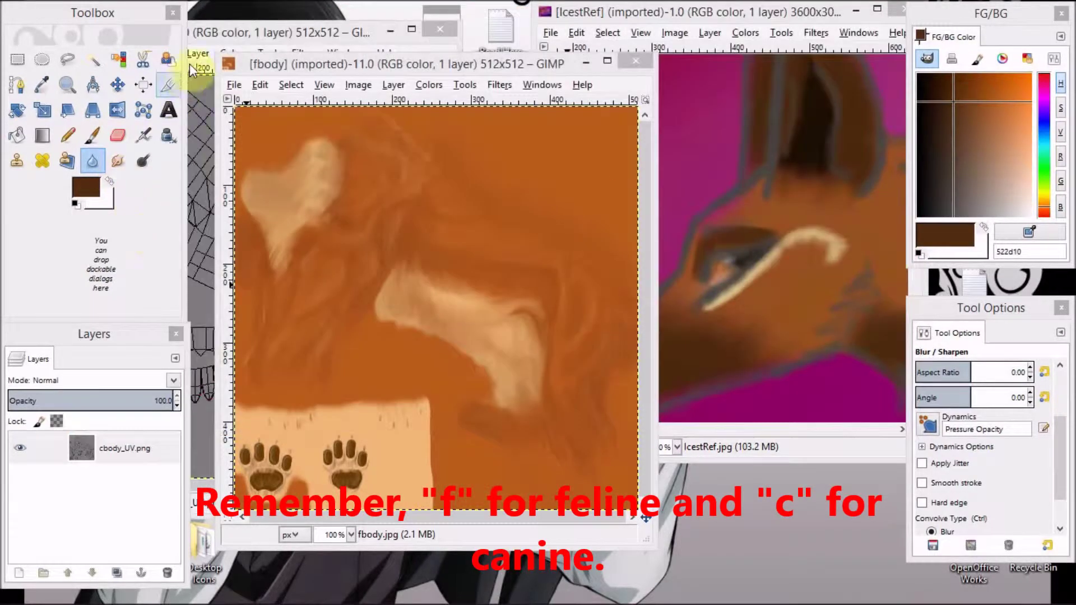
{"action": "left_click_drag", "start_coordinate": [231, 32], "coordinate": [489, 75]}
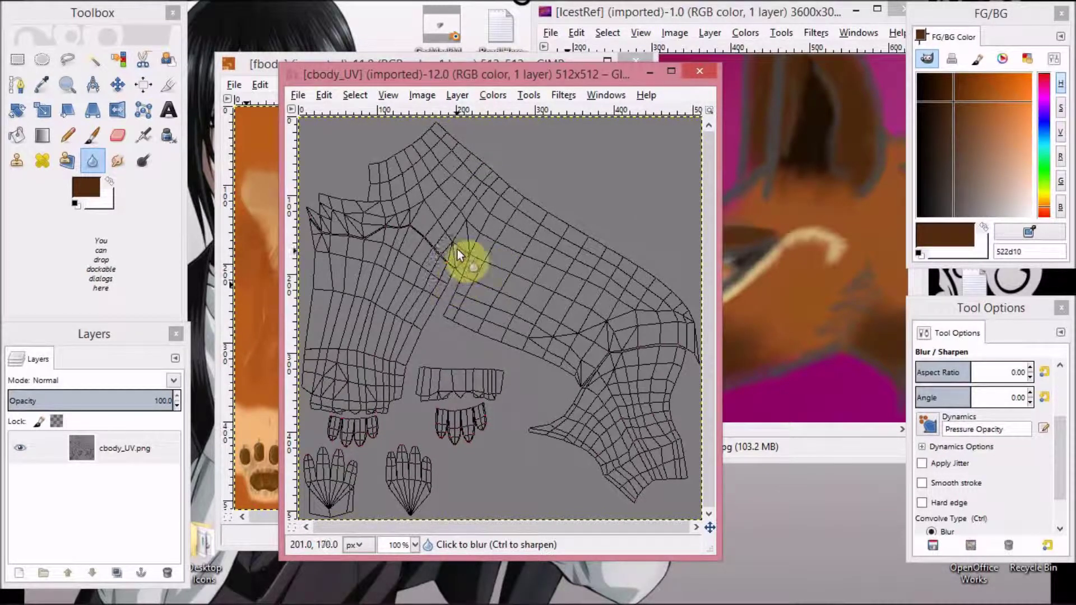
Copy the entire cbody_UV guide image, then close it without saving
{"action": "left_click", "coordinate": [483, 231], "text": "ctrl"}
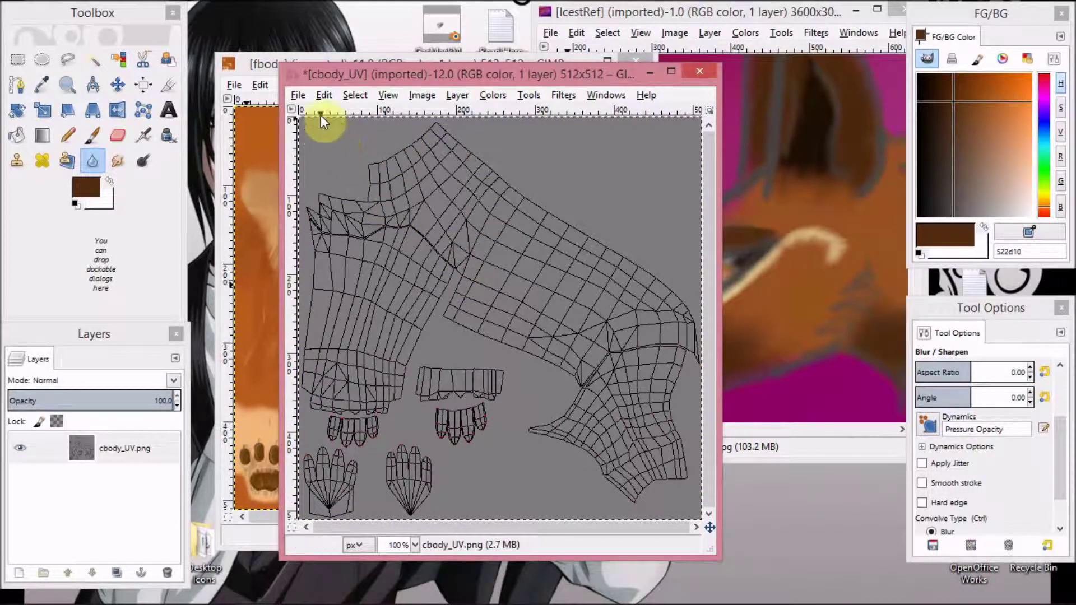
{"action": "left_click", "coordinate": [323, 95]}
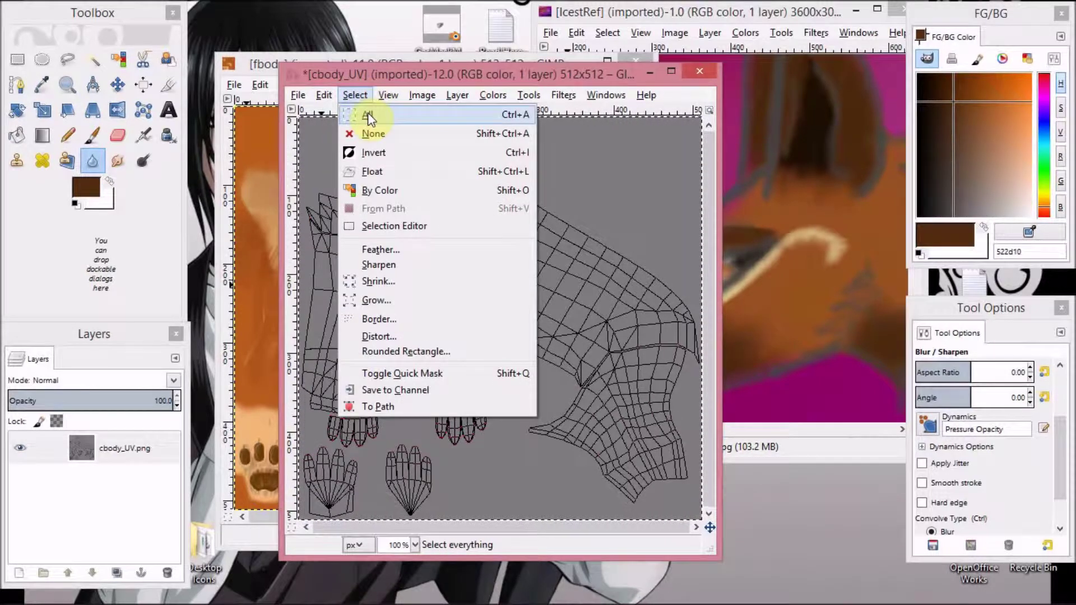
{"action": "left_click", "coordinate": [367, 114]}
{"action": "left_click", "coordinate": [355, 94]}
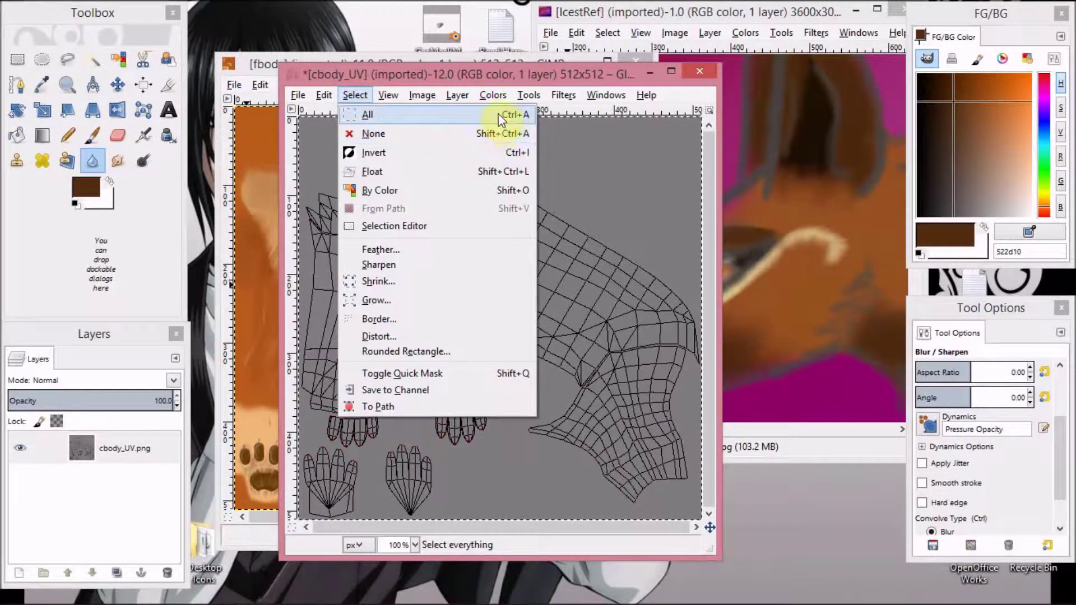
{"action": "mouse_move", "coordinate": [324, 95]}
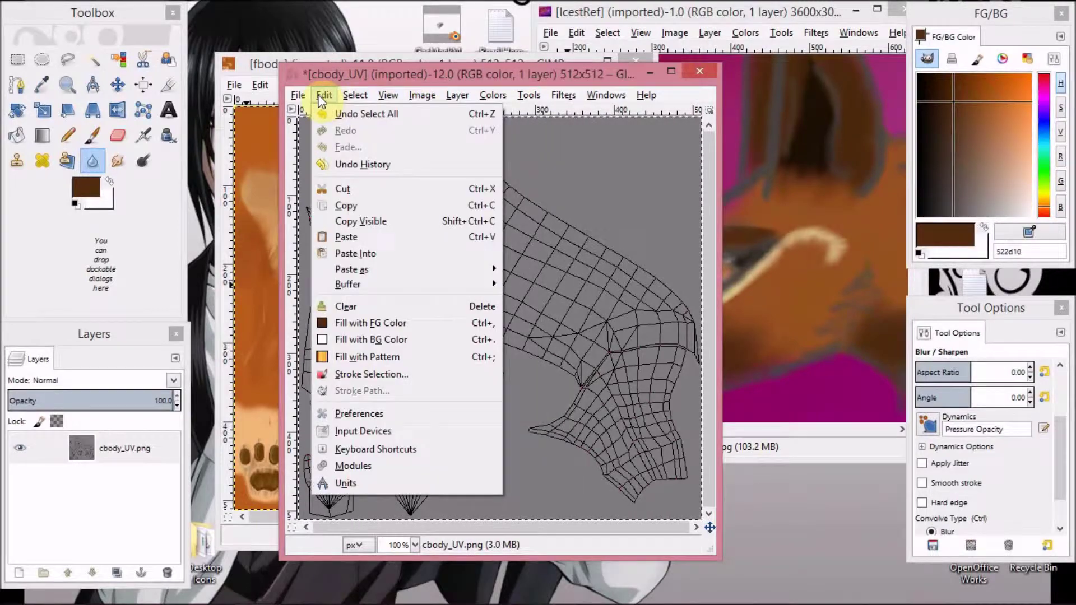
{"action": "left_click", "coordinate": [368, 205]}
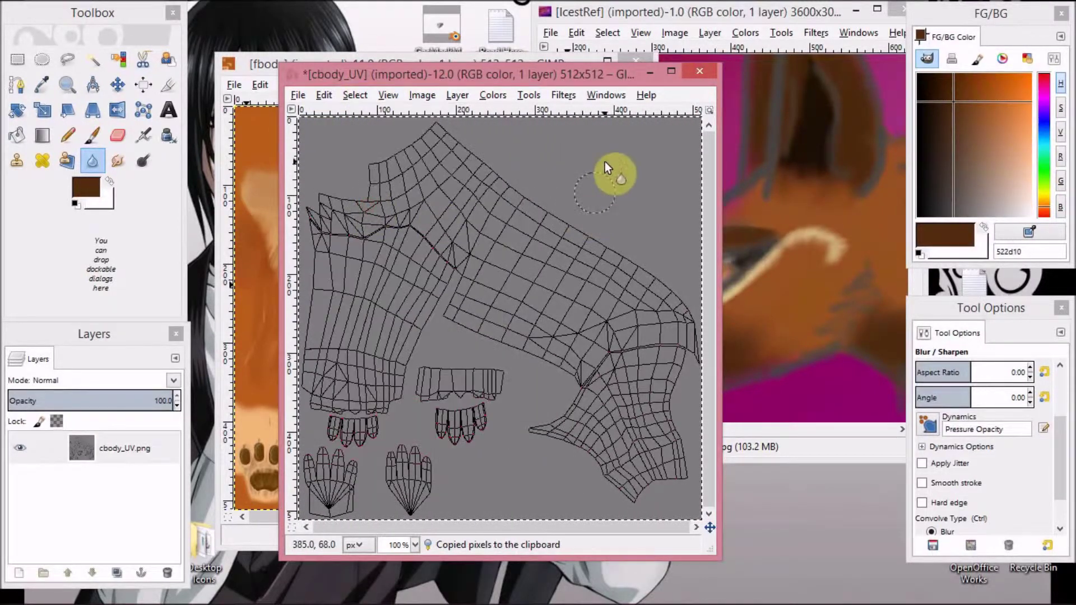
{"action": "left_click", "coordinate": [699, 71]}
{"action": "left_click", "coordinate": [491, 395]}
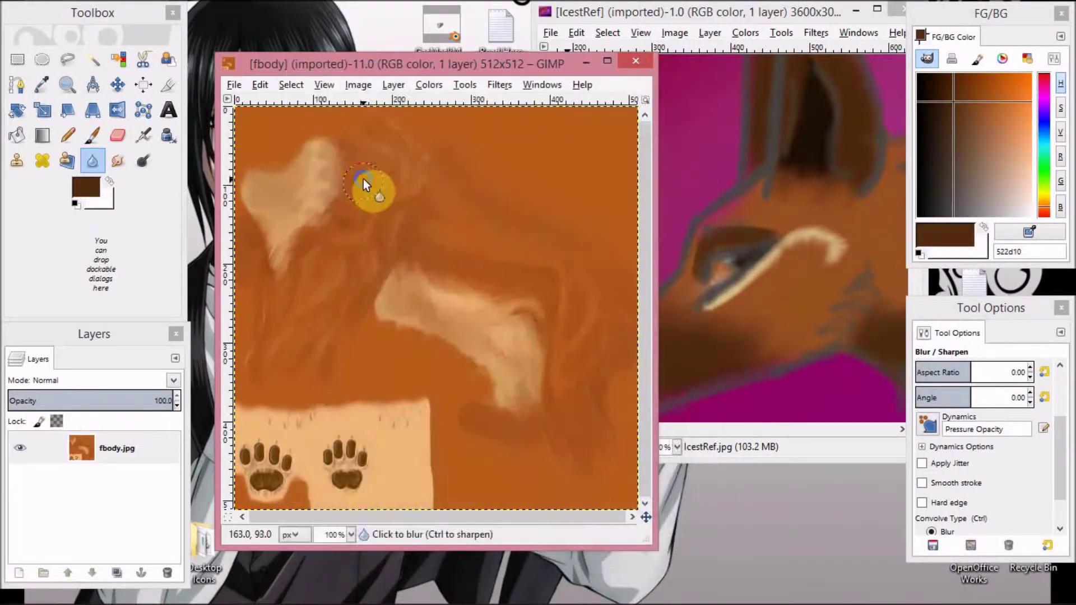
Paste the copied UV guide into the fbody image and turn the floating selection into a new layer
{"action": "right_click", "coordinate": [363, 179]}
{"action": "mouse_move", "coordinate": [404, 213]}
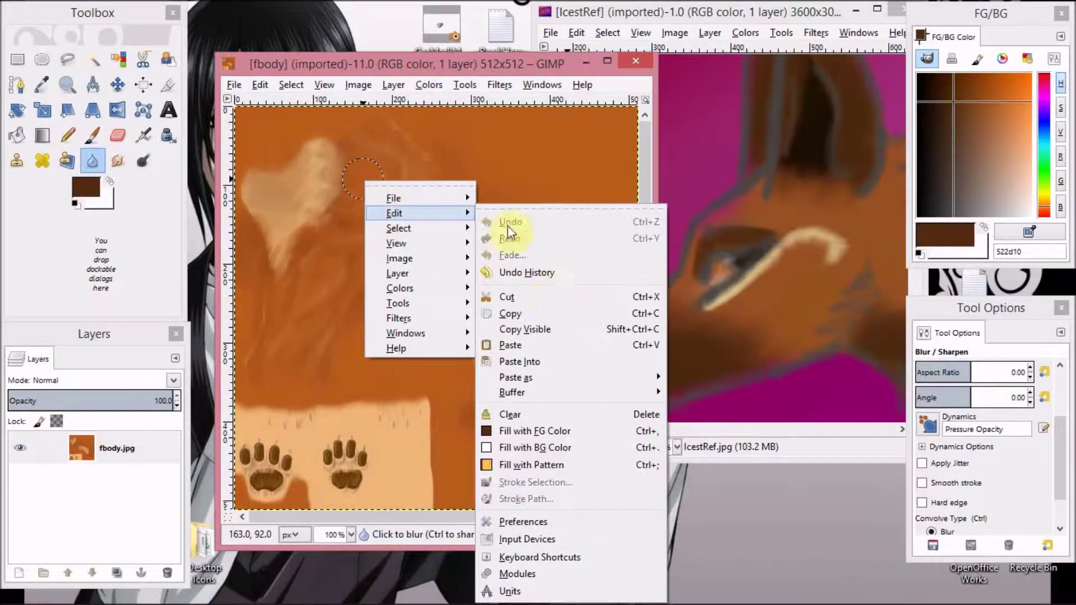
{"action": "left_click", "coordinate": [539, 345]}
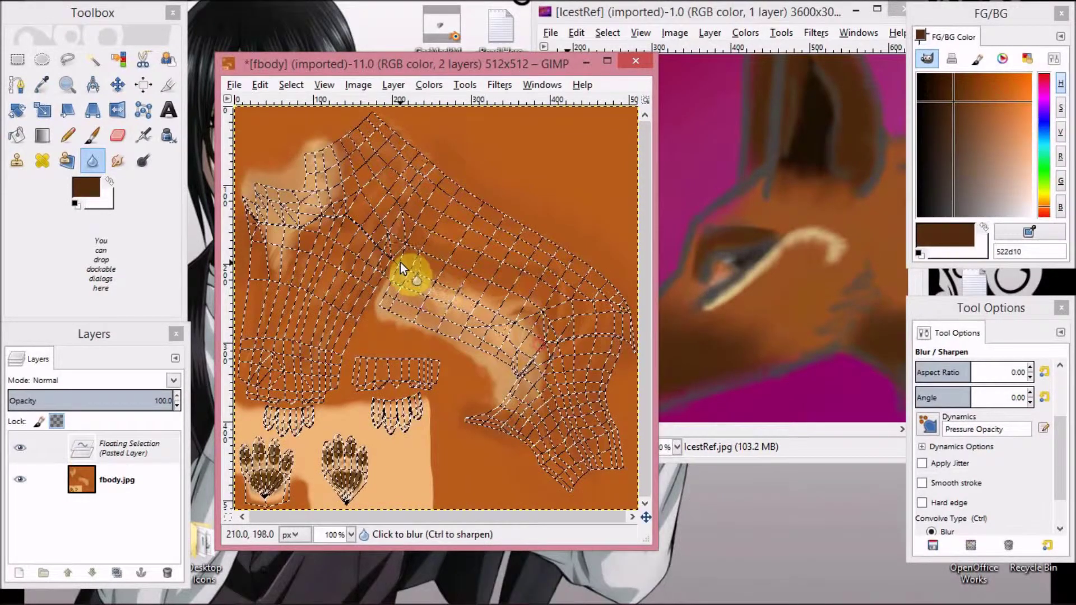
{"action": "left_click", "coordinate": [19, 573]}
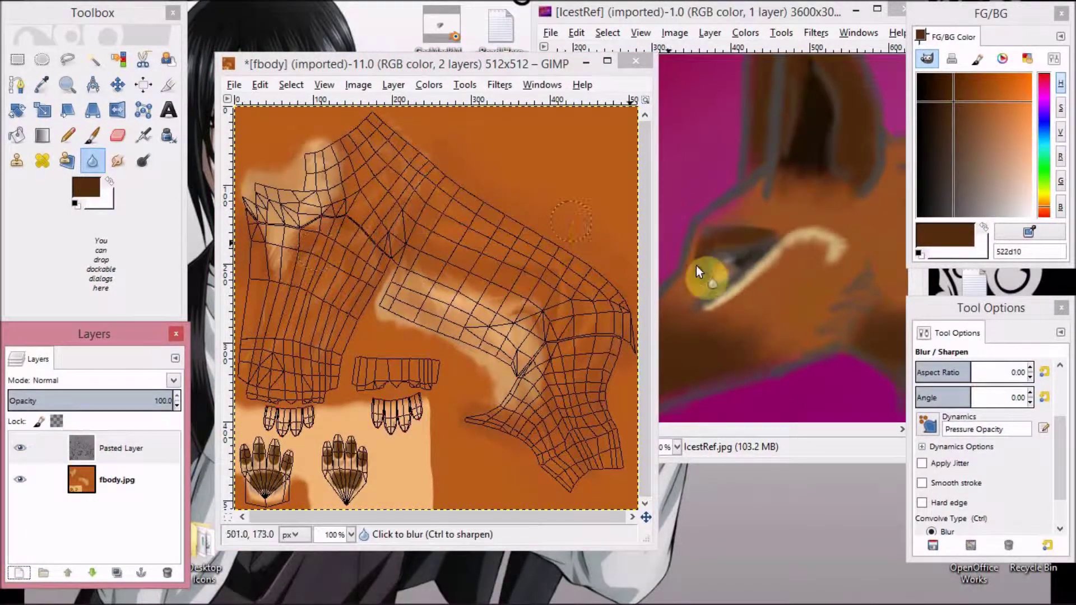
Zoom the IcestRef reference image to 25% and bring the animal's whole body into view
{"action": "left_click", "coordinate": [755, 10]}
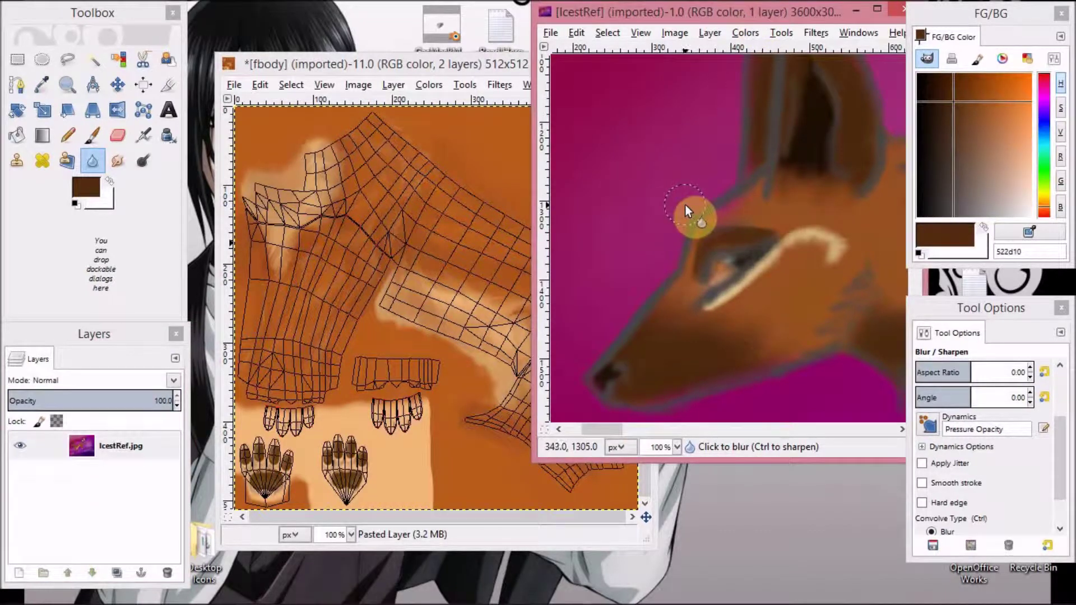
{"action": "left_click", "coordinate": [641, 33]}
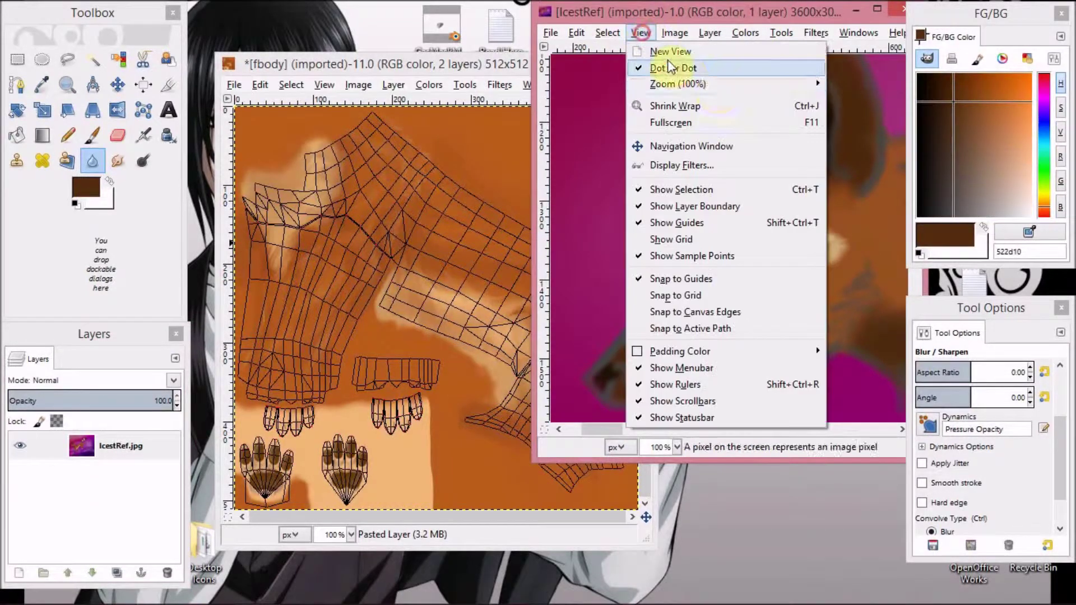
{"action": "mouse_move", "coordinate": [715, 85]}
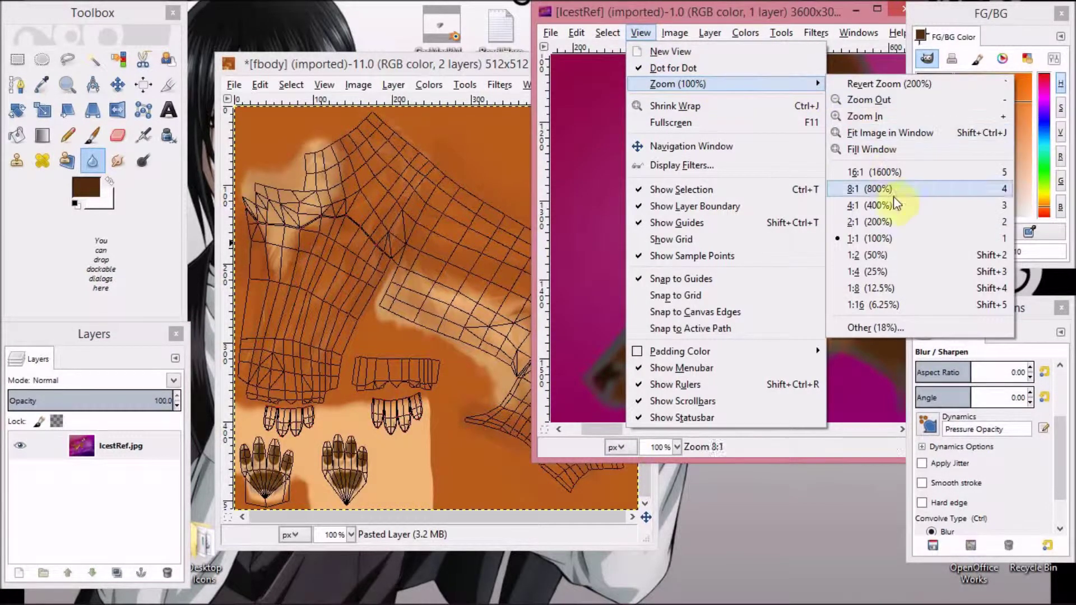
{"action": "left_click", "coordinate": [889, 266]}
{"action": "left_click_drag", "start_coordinate": [670, 430], "coordinate": [712, 433]}
{"action": "scroll", "coordinate": [711, 323], "scroll_direction": "down", "scroll_amount": 2}
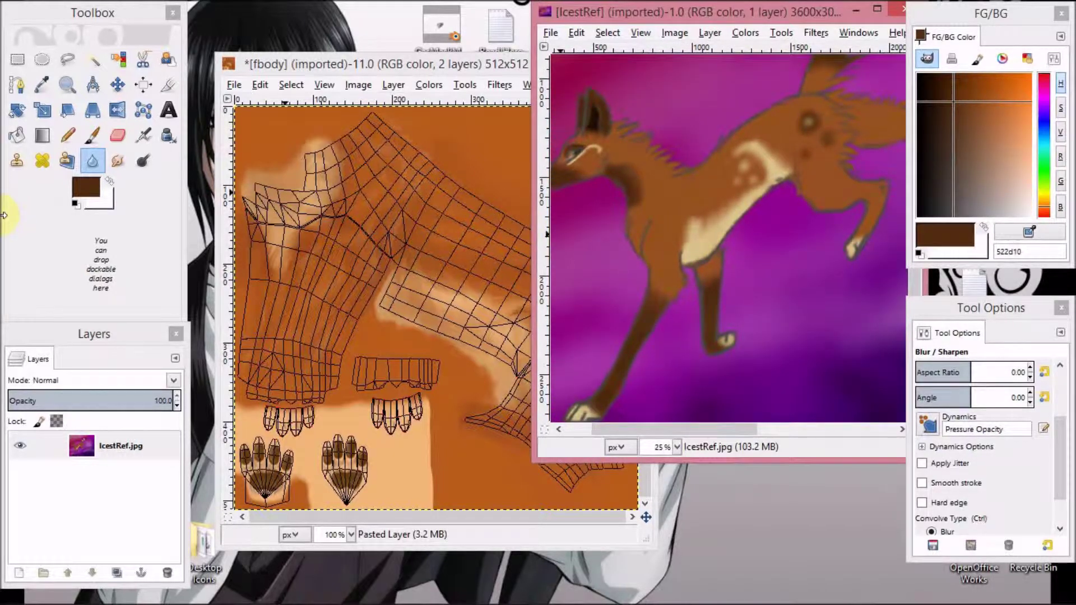
Arrange the fbody and IcestRef image windows side by side so both the UV guide and the reference are visible
{"action": "left_click_drag", "start_coordinate": [336, 65], "coordinate": [265, 10]}
{"action": "left_click_drag", "start_coordinate": [658, 11], "coordinate": [689, 9]}
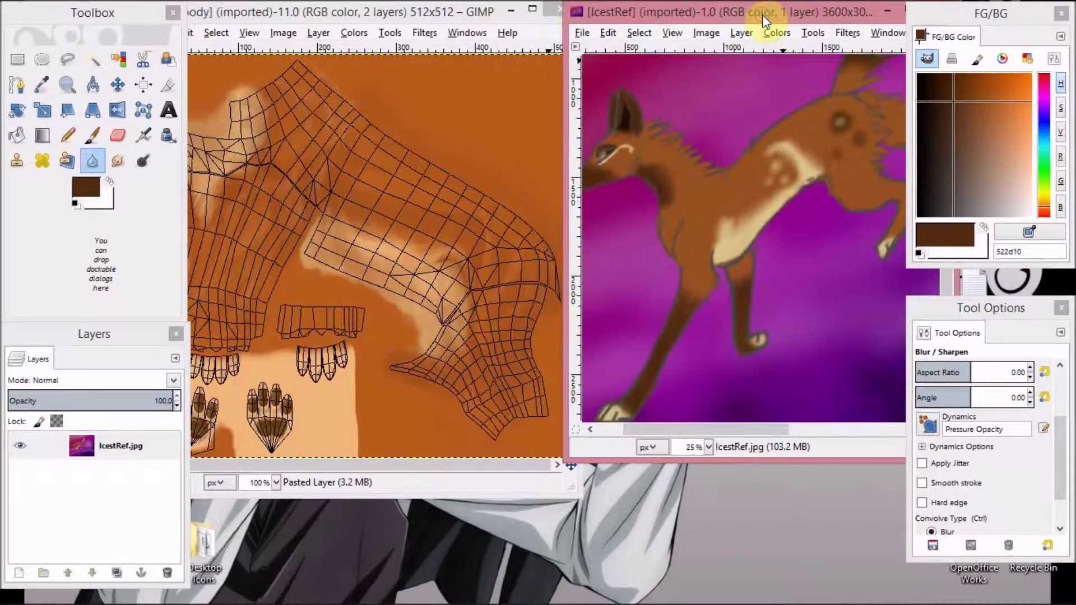
{"action": "left_click_drag", "start_coordinate": [763, 15], "coordinate": [626, 15]}
{"action": "mouse_move", "coordinate": [583, 431]}
{"action": "left_mouse_down"}
{"action": "mouse_move", "coordinate": [647, 428]}
{"action": "mouse_move", "coordinate": [583, 439]}
{"action": "mouse_move", "coordinate": [595, 436]}
{"action": "left_mouse_up"}
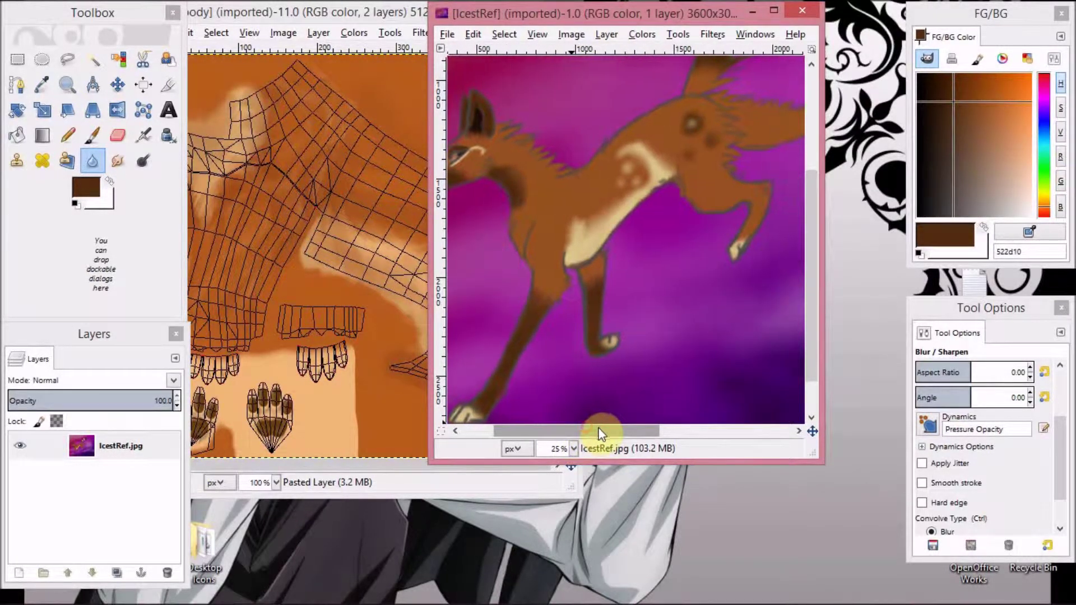
{"action": "left_click_drag", "start_coordinate": [590, 19], "coordinate": [774, 18]}
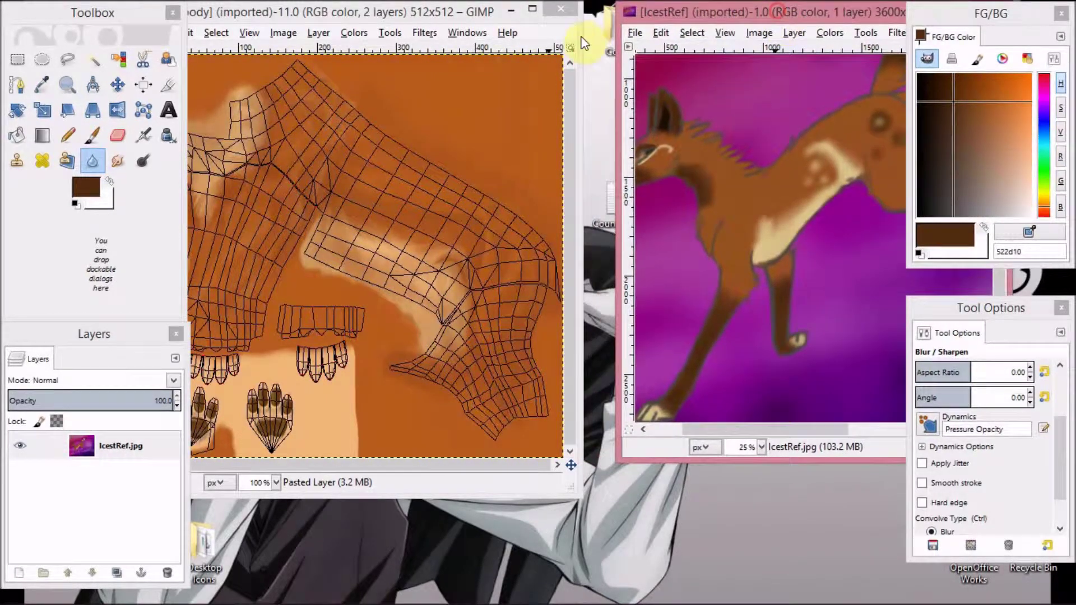
{"action": "left_click_drag", "start_coordinate": [419, 12], "coordinate": [472, 19]}
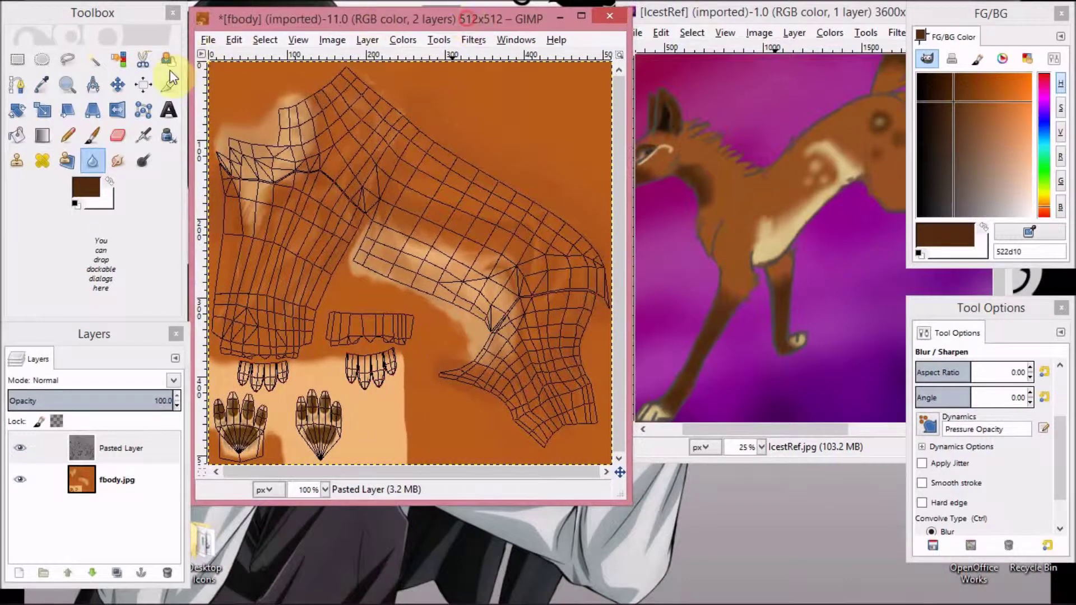
Sample the brown body fur of the IcestRef reference as the foreground color and activate the Paintbrush
{"action": "left_click", "coordinate": [34, 91]}
{"action": "left_click", "coordinate": [755, 199]}
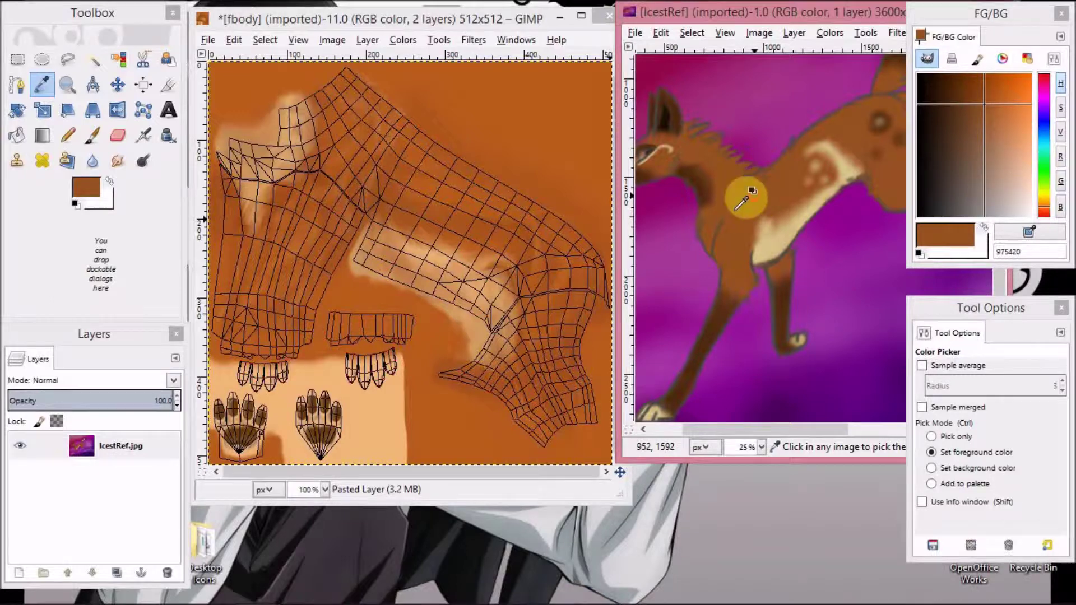
{"action": "left_click", "coordinate": [102, 138]}
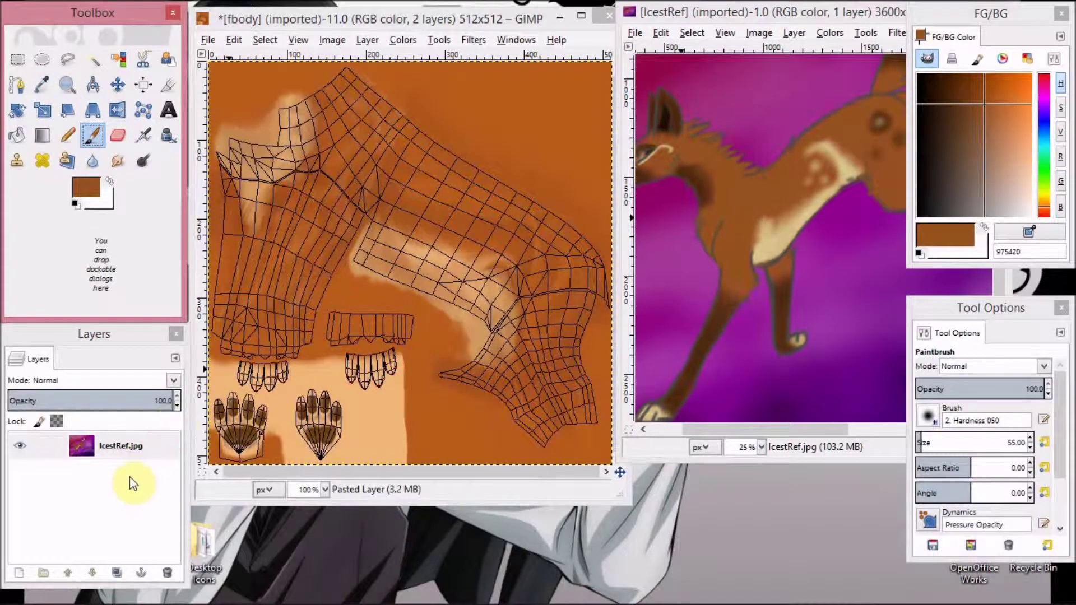
Add a new layer to the fbody image and place it between the pasted UV guide and fbody.jpg
{"action": "left_click", "coordinate": [360, 22]}
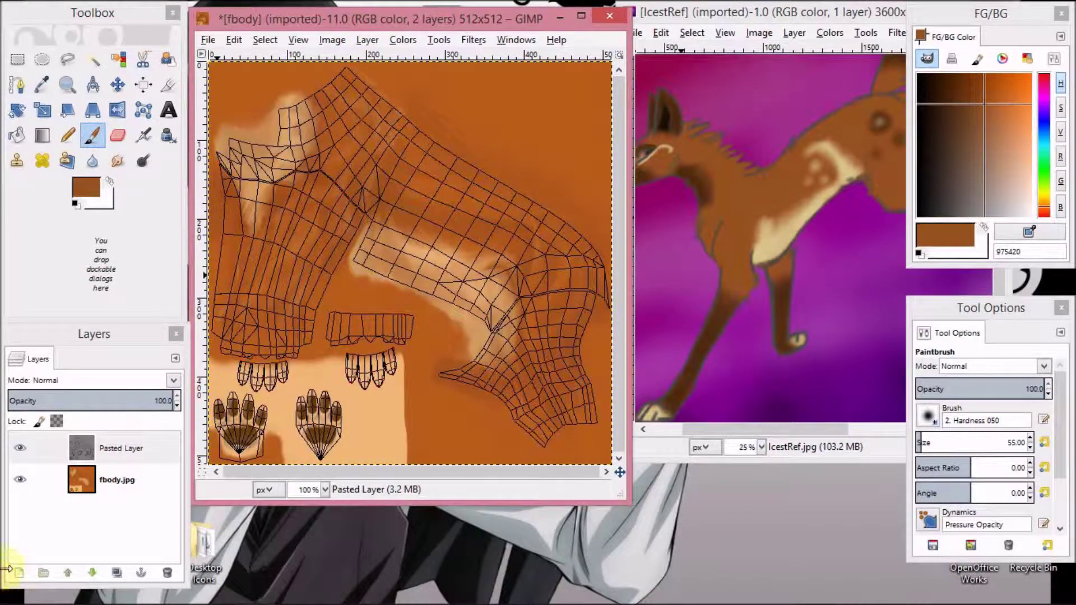
{"action": "left_click", "coordinate": [19, 572]}
{"action": "left_click", "coordinate": [180, 321]}
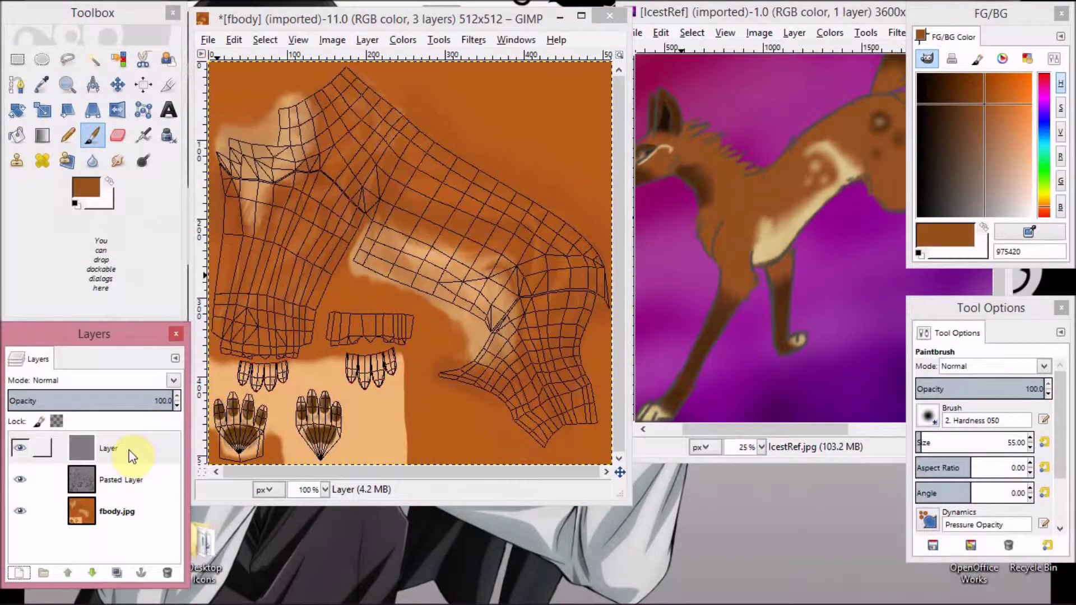
{"action": "left_click_drag", "start_coordinate": [138, 452], "coordinate": [121, 481]}
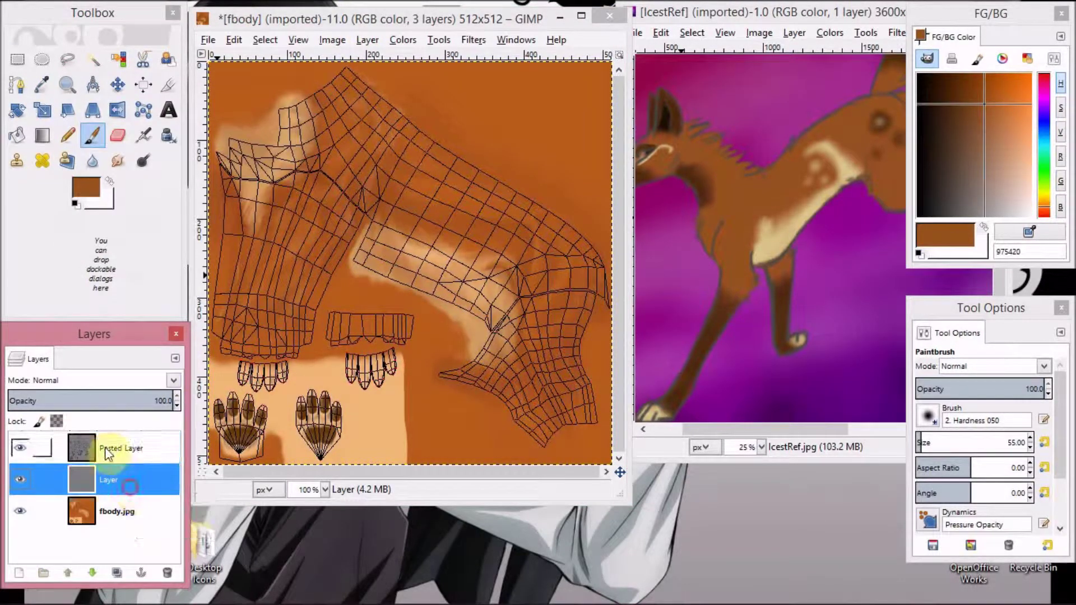
Paint the sampled brown on the new layer along the outlines of the guide's body, leg and paw shapes
{"action": "left_click", "coordinate": [329, 260]}
{"action": "mouse_move", "coordinate": [302, 353]}
{"action": "left_mouse_down"}
{"action": "mouse_move", "coordinate": [309, 321]}
{"action": "mouse_move", "coordinate": [271, 383]}
{"action": "mouse_move", "coordinate": [239, 372]}
{"action": "mouse_move", "coordinate": [295, 367]}
{"action": "mouse_move", "coordinate": [210, 341]}
{"action": "mouse_move", "coordinate": [219, 274]}
{"action": "left_mouse_up"}
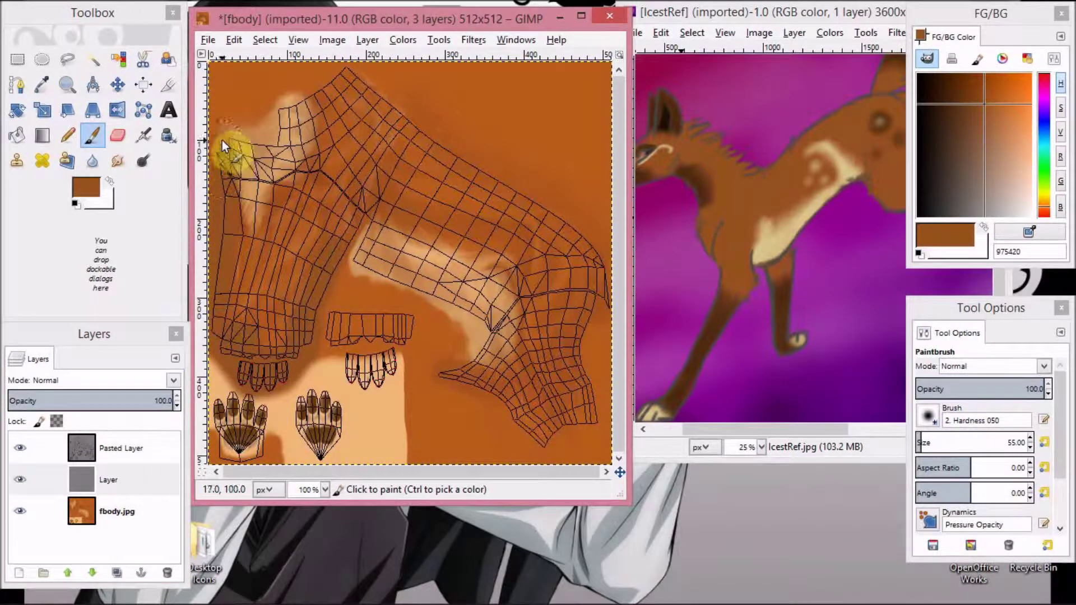
{"action": "mouse_move", "coordinate": [222, 140]}
{"action": "left_mouse_down"}
{"action": "mouse_move", "coordinate": [278, 130]}
{"action": "mouse_move", "coordinate": [356, 71]}
{"action": "mouse_move", "coordinate": [547, 229]}
{"action": "left_mouse_up"}
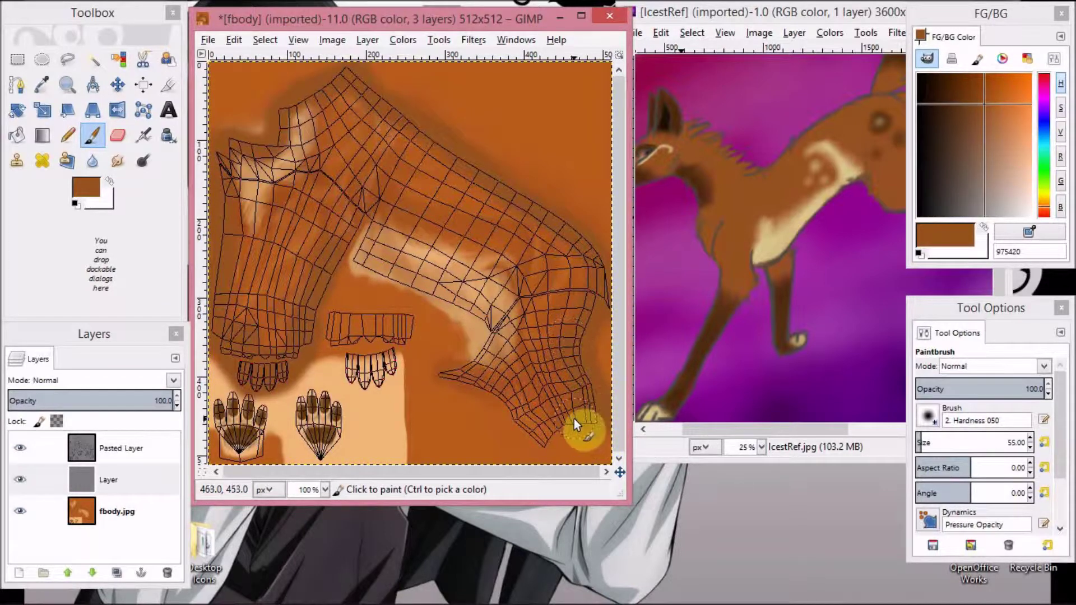
{"action": "mouse_move", "coordinate": [489, 285]}
{"action": "left_mouse_down"}
{"action": "mouse_move", "coordinate": [396, 288]}
{"action": "mouse_move", "coordinate": [385, 276]}
{"action": "mouse_move", "coordinate": [332, 320]}
{"action": "mouse_move", "coordinate": [406, 328]}
{"action": "mouse_move", "coordinate": [341, 339]}
{"action": "mouse_move", "coordinate": [367, 374]}
{"action": "mouse_move", "coordinate": [383, 350]}
{"action": "mouse_move", "coordinate": [350, 372]}
{"action": "mouse_move", "coordinate": [377, 352]}
{"action": "mouse_move", "coordinate": [337, 473]}
{"action": "mouse_move", "coordinate": [298, 425]}
{"action": "mouse_move", "coordinate": [260, 438]}
{"action": "mouse_move", "coordinate": [227, 405]}
{"action": "mouse_move", "coordinate": [235, 419]}
{"action": "mouse_move", "coordinate": [281, 318]}
{"action": "mouse_move", "coordinate": [257, 322]}
{"action": "left_mouse_up"}
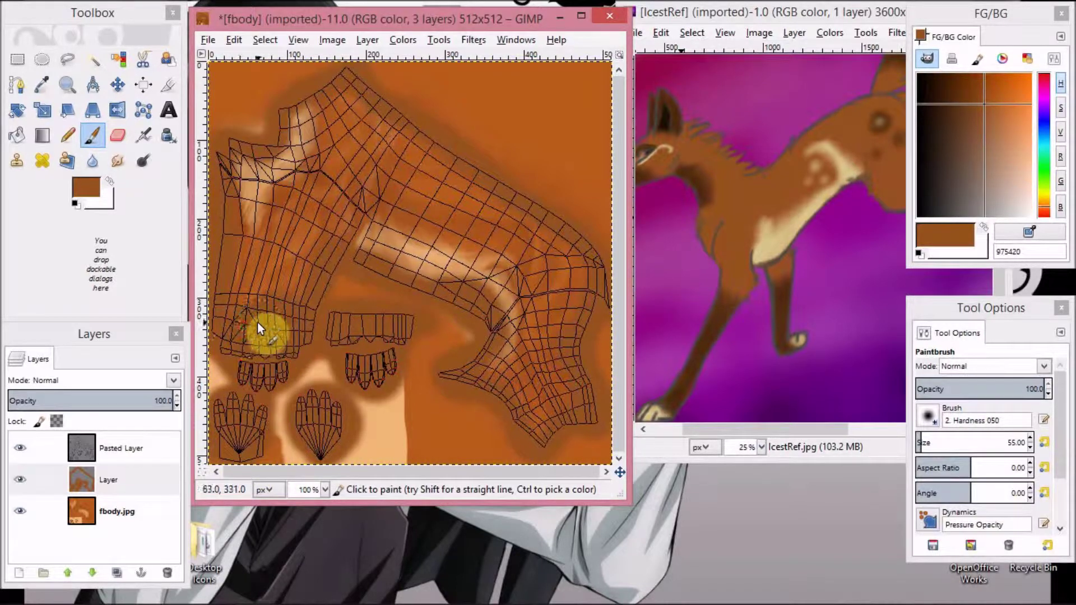
Hide the fbody.jpg layer, fill the unpainted areas inside the UV shapes with brown, and show the layer again
{"action": "left_click", "coordinate": [20, 512]}
{"action": "mouse_move", "coordinate": [271, 160]}
{"action": "left_mouse_down"}
{"action": "mouse_move", "coordinate": [357, 104]}
{"action": "mouse_move", "coordinate": [467, 201]}
{"action": "mouse_move", "coordinate": [411, 173]}
{"action": "mouse_move", "coordinate": [524, 220]}
{"action": "mouse_move", "coordinate": [583, 387]}
{"action": "mouse_move", "coordinate": [519, 406]}
{"action": "mouse_move", "coordinate": [537, 400]}
{"action": "mouse_move", "coordinate": [517, 327]}
{"action": "mouse_move", "coordinate": [567, 319]}
{"action": "mouse_move", "coordinate": [564, 297]}
{"action": "mouse_move", "coordinate": [517, 298]}
{"action": "mouse_move", "coordinate": [390, 215]}
{"action": "mouse_move", "coordinate": [389, 187]}
{"action": "mouse_move", "coordinate": [307, 154]}
{"action": "mouse_move", "coordinate": [279, 173]}
{"action": "mouse_move", "coordinate": [263, 214]}
{"action": "mouse_move", "coordinate": [434, 249]}
{"action": "mouse_move", "coordinate": [366, 244]}
{"action": "mouse_move", "coordinate": [251, 280]}
{"action": "mouse_move", "coordinate": [327, 344]}
{"action": "left_mouse_up"}
{"action": "left_click", "coordinate": [20, 511]}
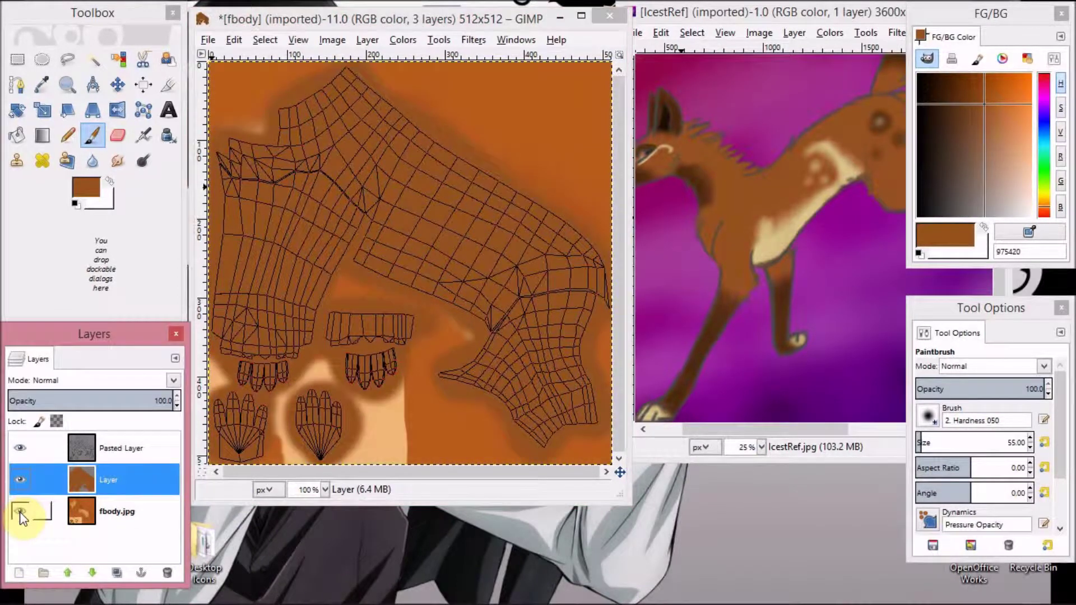
Add a new transparent layer above the brown layer and sample the cream belly fur of the IcestRef reference as the foreground color
{"action": "left_click", "coordinate": [19, 573]}
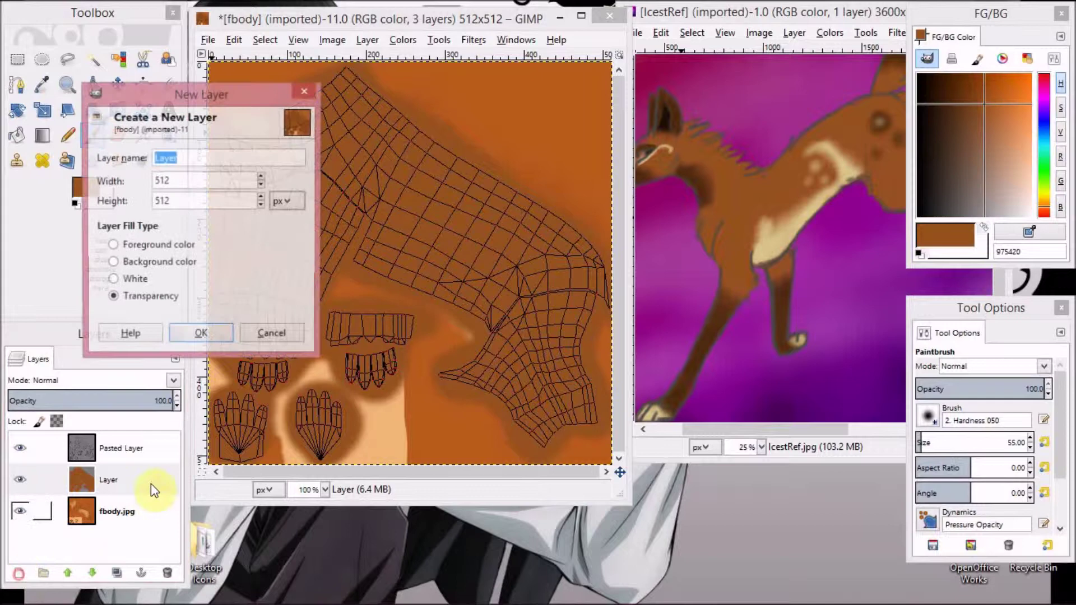
{"action": "left_click", "coordinate": [222, 336]}
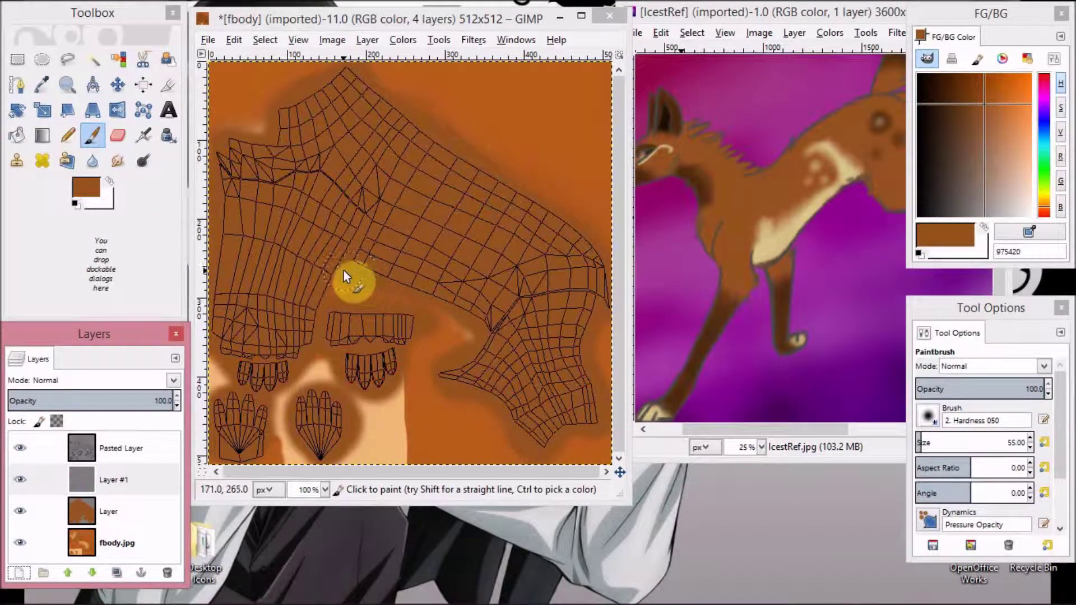
{"action": "left_click", "coordinate": [42, 84]}
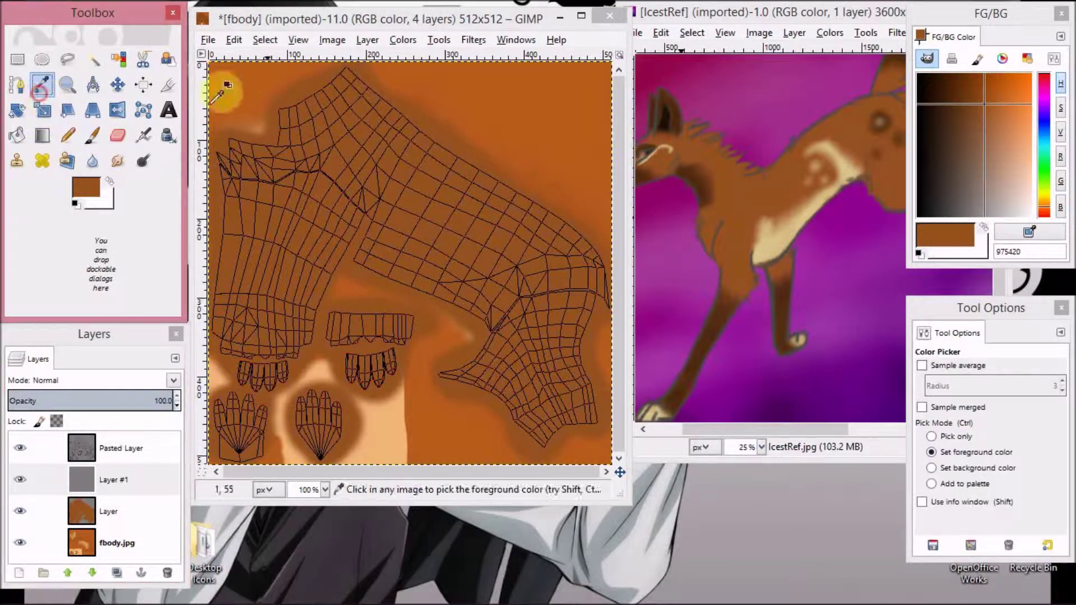
{"action": "left_click", "coordinate": [786, 235]}
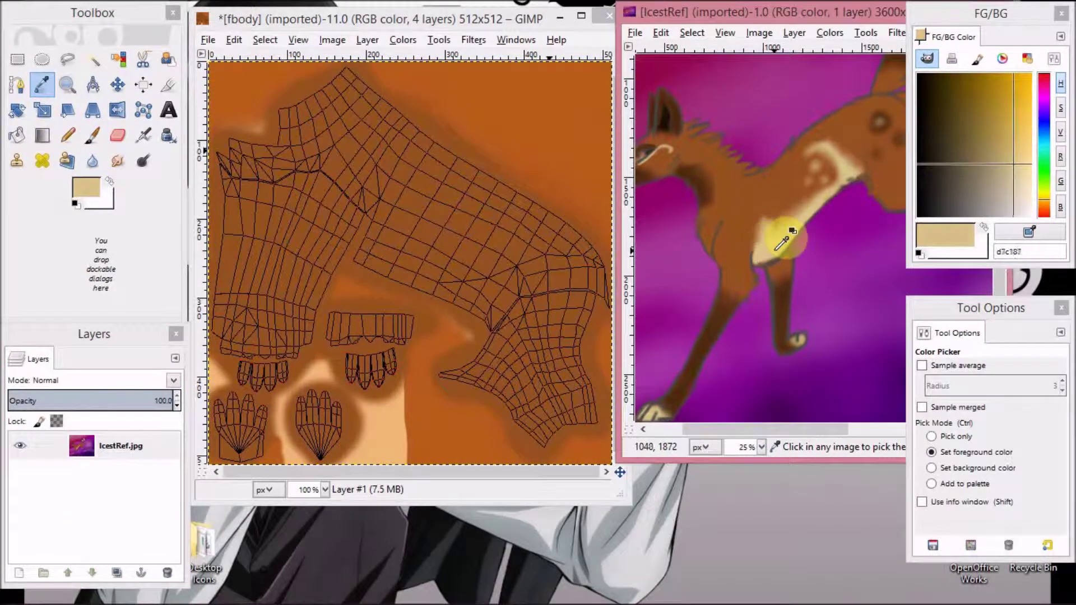
{"action": "left_click", "coordinate": [768, 250]}
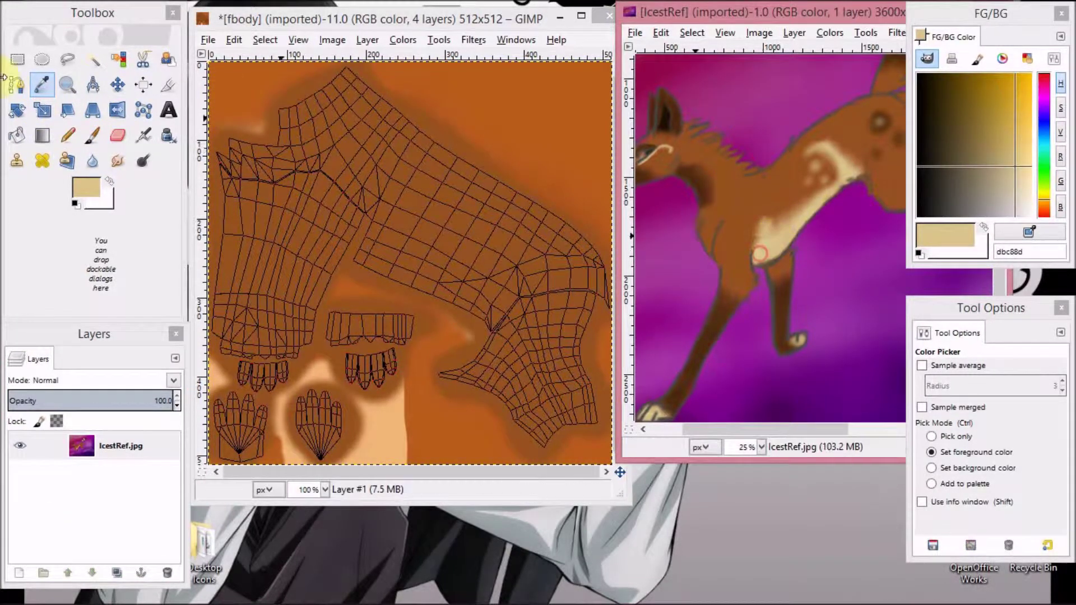
Paint a cream patch on the new layer at the front lower edge of the body shape with the Paintbrush at size 55
{"action": "left_click", "coordinate": [67, 134]}
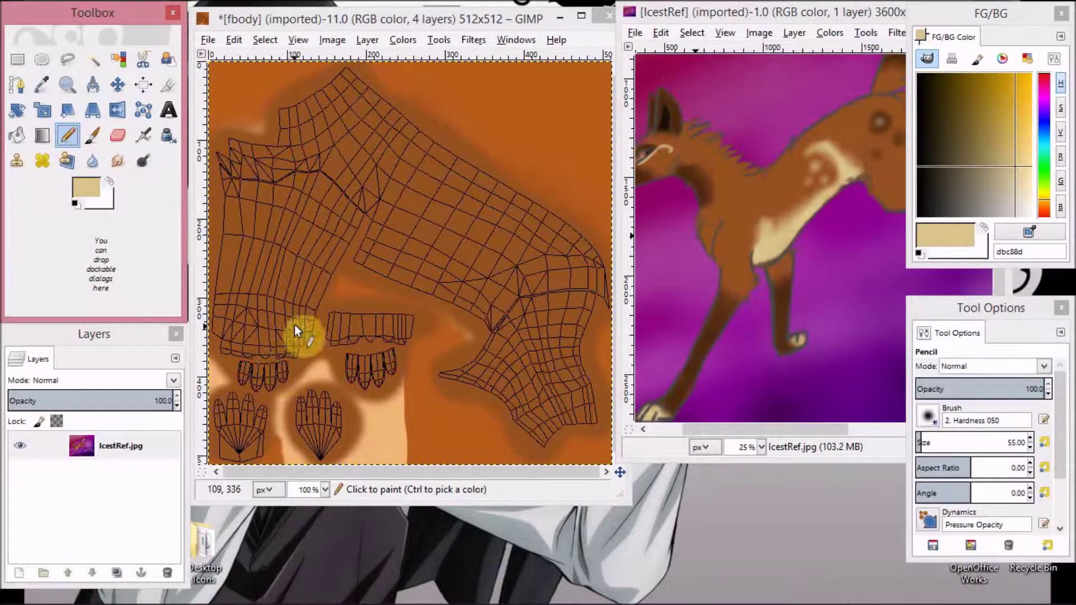
{"action": "left_click", "coordinate": [278, 319]}
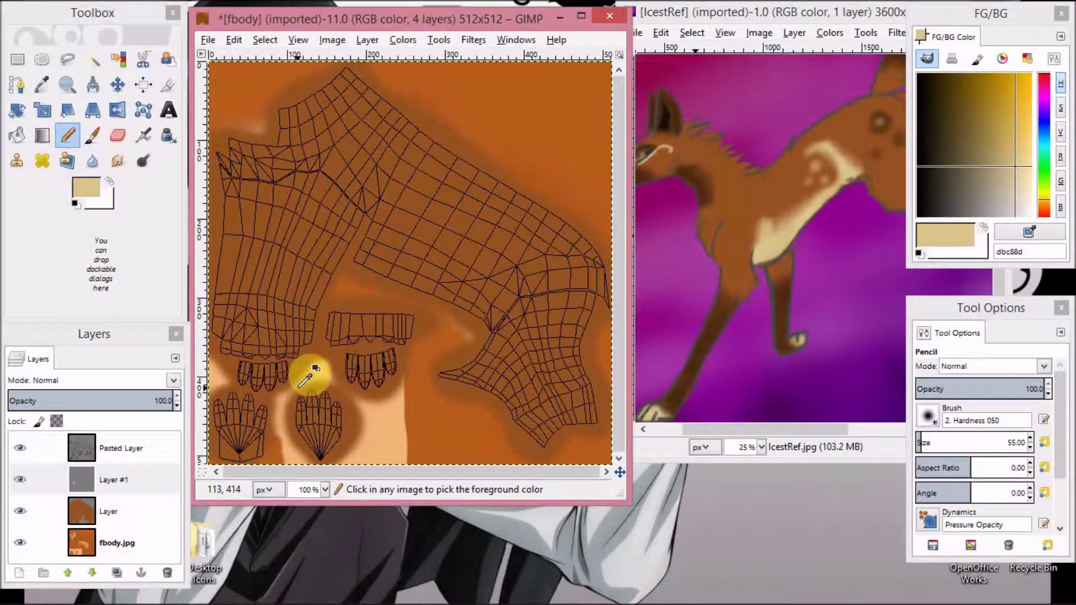
{"action": "left_click", "coordinate": [93, 136]}
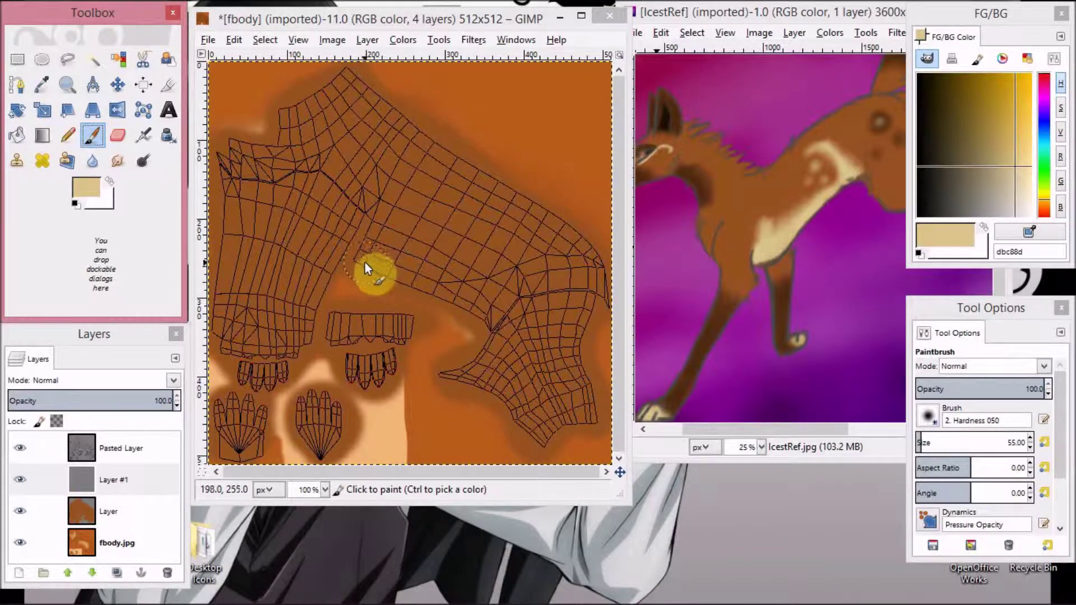
{"action": "left_click_drag", "start_coordinate": [365, 264], "coordinate": [401, 276]}
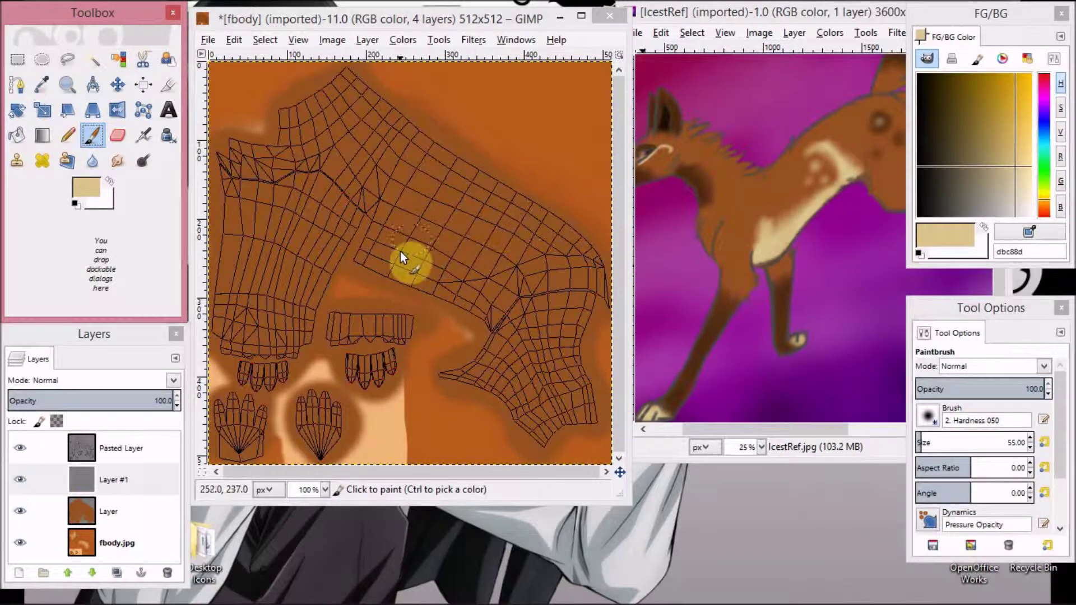
{"action": "left_click", "coordinate": [371, 261]}
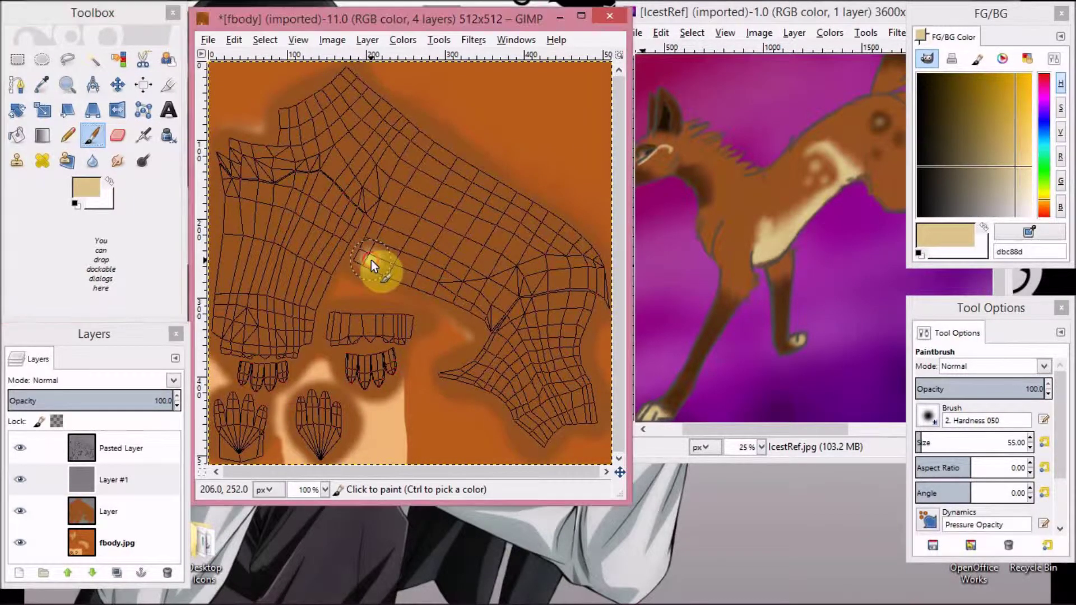
{"action": "mouse_move", "coordinate": [366, 261]}
{"action": "left_mouse_down"}
{"action": "mouse_move", "coordinate": [379, 232]}
{"action": "mouse_move", "coordinate": [363, 272]}
{"action": "mouse_move", "coordinate": [390, 231]}
{"action": "mouse_move", "coordinate": [402, 274]}
{"action": "mouse_move", "coordinate": [384, 264]}
{"action": "mouse_move", "coordinate": [418, 285]}
{"action": "left_mouse_up"}
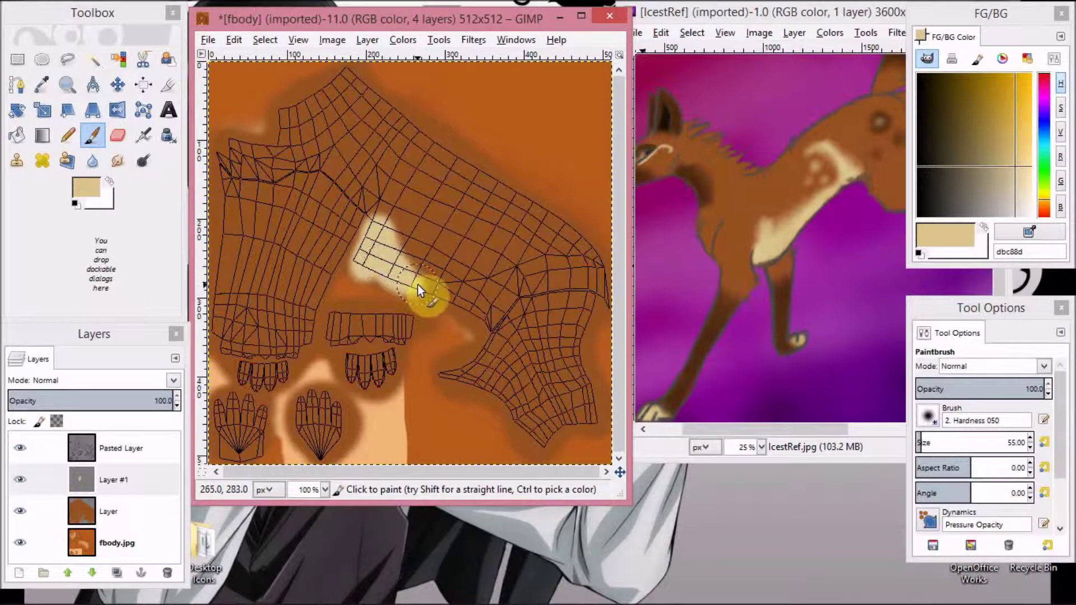
Set the brush size to 15 and extend the cream along the belly edge to the hind leg, curving it up onto the flank
{"action": "left_click", "coordinate": [1030, 449]}
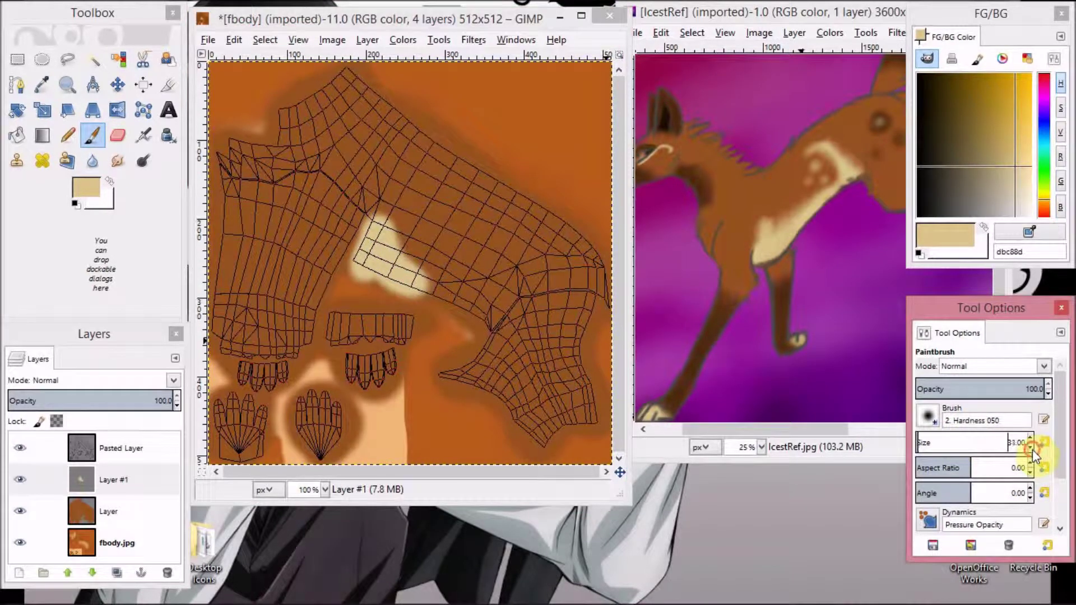
{"action": "left_click", "coordinate": [1033, 450]}
{"action": "left_click", "coordinate": [435, 298]}
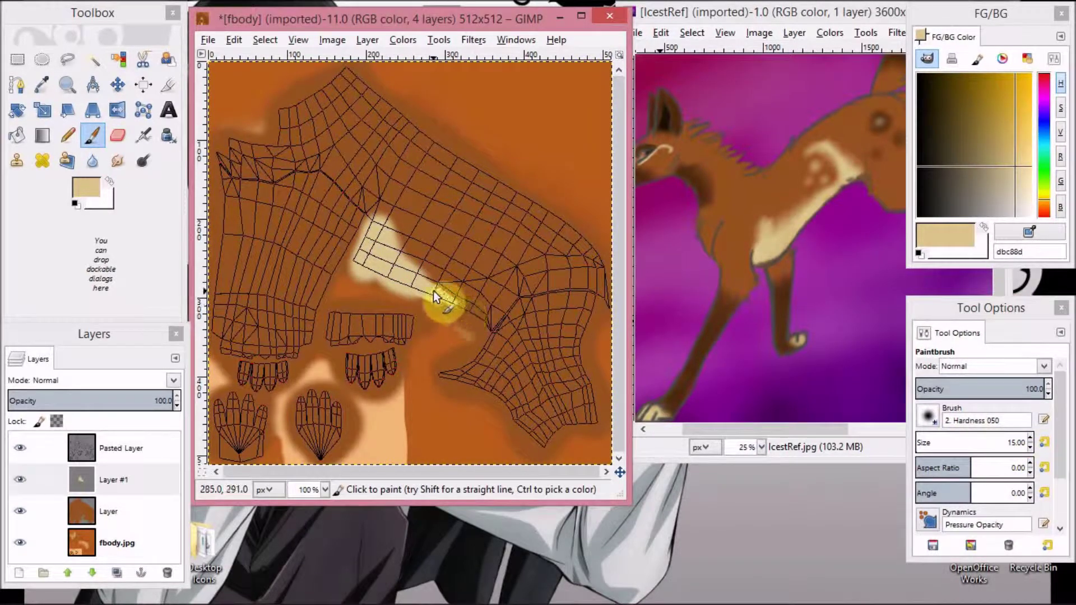
{"action": "mouse_move", "coordinate": [434, 293]}
{"action": "left_mouse_down"}
{"action": "mouse_move", "coordinate": [467, 308]}
{"action": "mouse_move", "coordinate": [437, 300]}
{"action": "mouse_move", "coordinate": [487, 300]}
{"action": "mouse_move", "coordinate": [497, 251]}
{"action": "mouse_move", "coordinate": [472, 244]}
{"action": "left_mouse_up"}
{"action": "key", "text": "ctrl+z"}
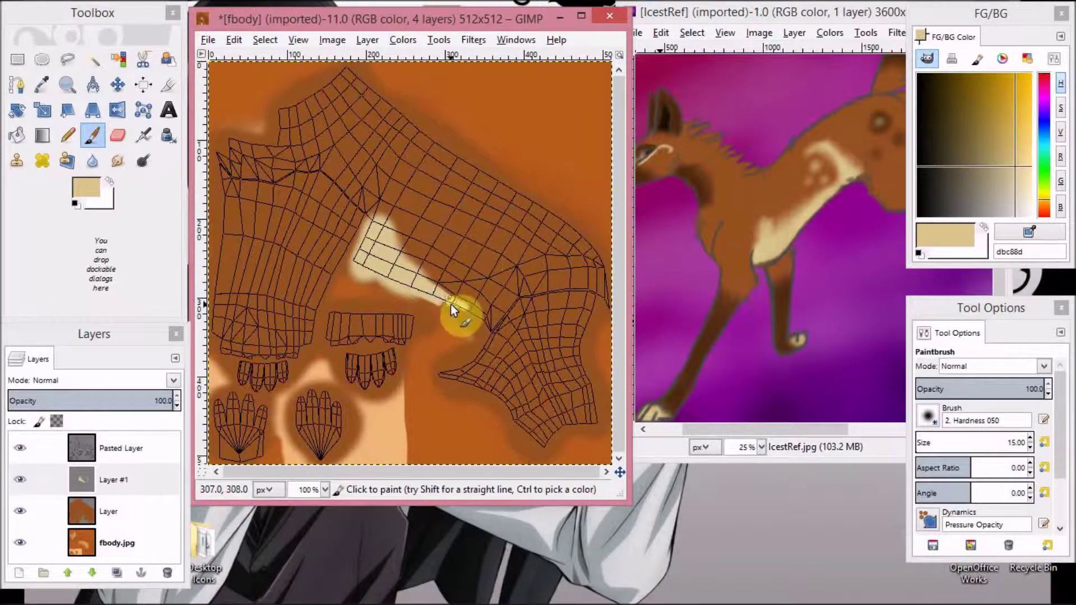
{"action": "mouse_move", "coordinate": [451, 305]}
{"action": "left_mouse_down"}
{"action": "mouse_move", "coordinate": [487, 291]}
{"action": "mouse_move", "coordinate": [493, 256]}
{"action": "mouse_move", "coordinate": [481, 258]}
{"action": "left_mouse_up"}
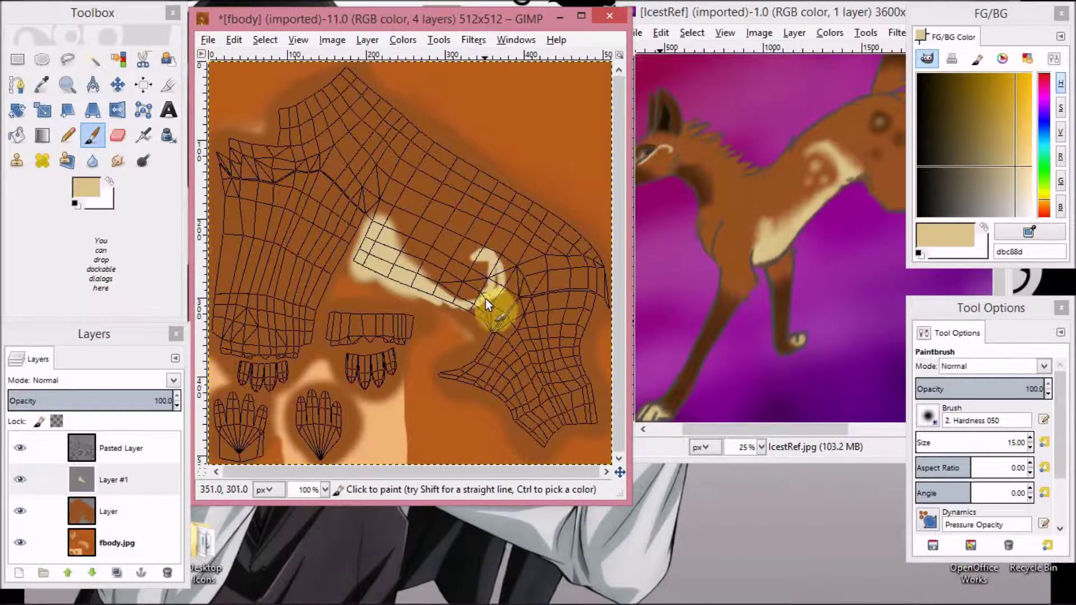
{"action": "mouse_move", "coordinate": [485, 299]}
{"action": "left_mouse_down"}
{"action": "mouse_move", "coordinate": [489, 255]}
{"action": "mouse_move", "coordinate": [508, 280]}
{"action": "mouse_move", "coordinate": [502, 272]}
{"action": "mouse_move", "coordinate": [489, 328]}
{"action": "mouse_move", "coordinate": [465, 308]}
{"action": "mouse_move", "coordinate": [488, 307]}
{"action": "mouse_move", "coordinate": [495, 260]}
{"action": "left_mouse_up"}
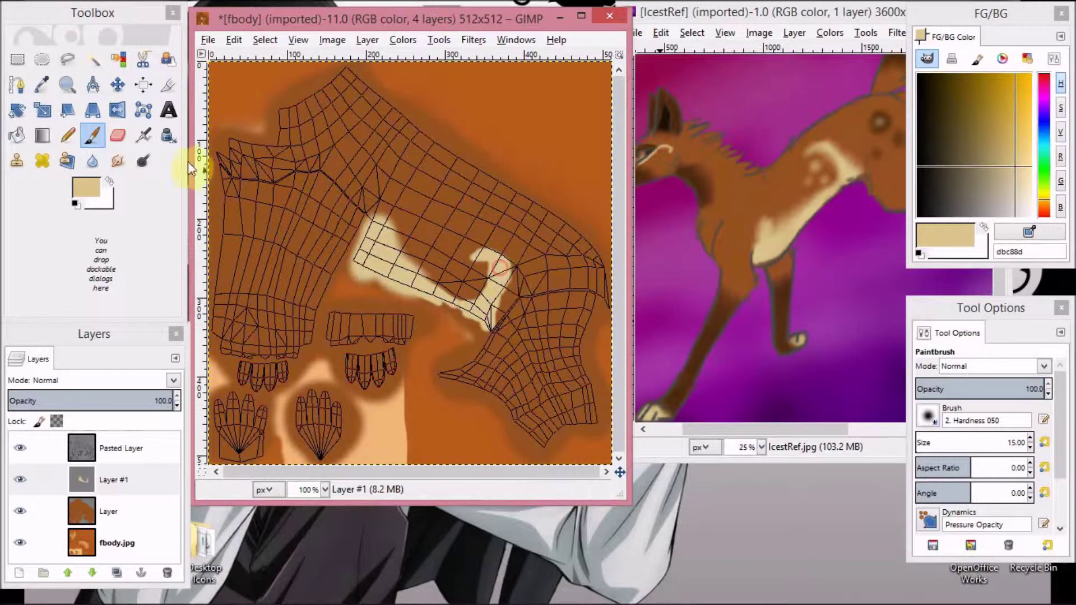
Erase the cream curve on the flank, keeping the strip along the belly edge
{"action": "left_click", "coordinate": [118, 135]}
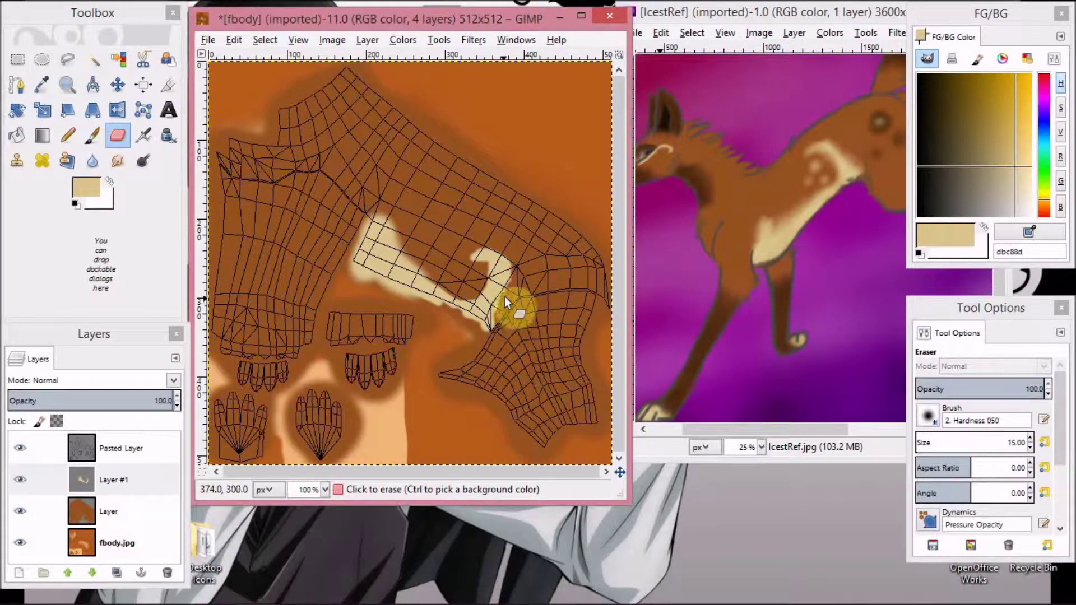
{"action": "mouse_move", "coordinate": [505, 297]}
{"action": "left_mouse_down"}
{"action": "mouse_move", "coordinate": [490, 245]}
{"action": "mouse_move", "coordinate": [500, 323]}
{"action": "mouse_move", "coordinate": [504, 252]}
{"action": "mouse_move", "coordinate": [505, 301]}
{"action": "mouse_move", "coordinate": [495, 250]}
{"action": "mouse_move", "coordinate": [468, 251]}
{"action": "mouse_move", "coordinate": [494, 246]}
{"action": "mouse_move", "coordinate": [467, 268]}
{"action": "mouse_move", "coordinate": [479, 289]}
{"action": "left_mouse_up"}
{"action": "left_click", "coordinate": [92, 136]}
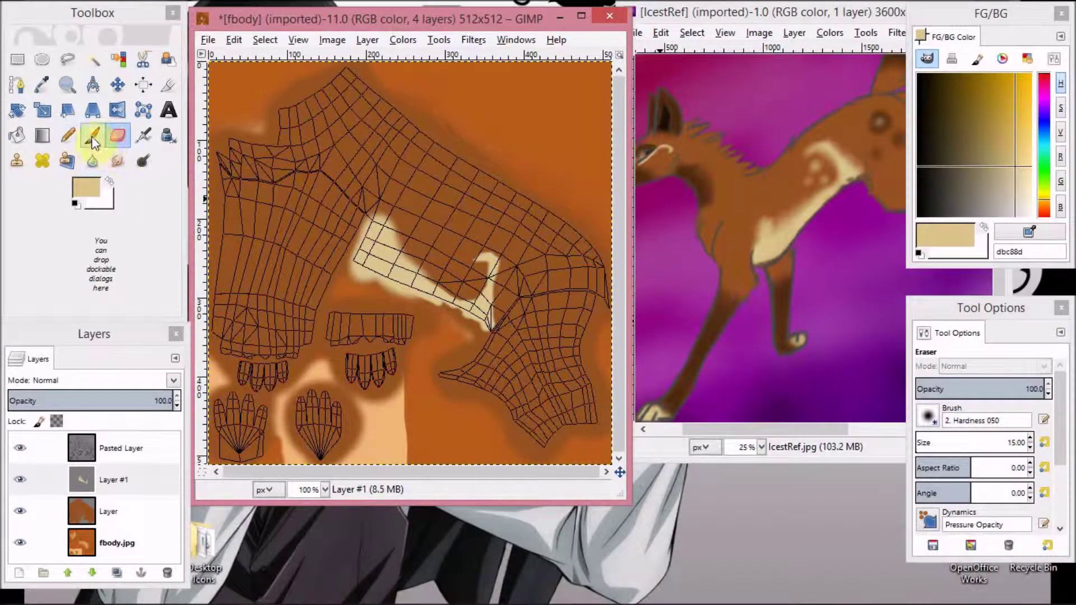
{"action": "left_click", "coordinate": [490, 274], "text": "ctrl"}
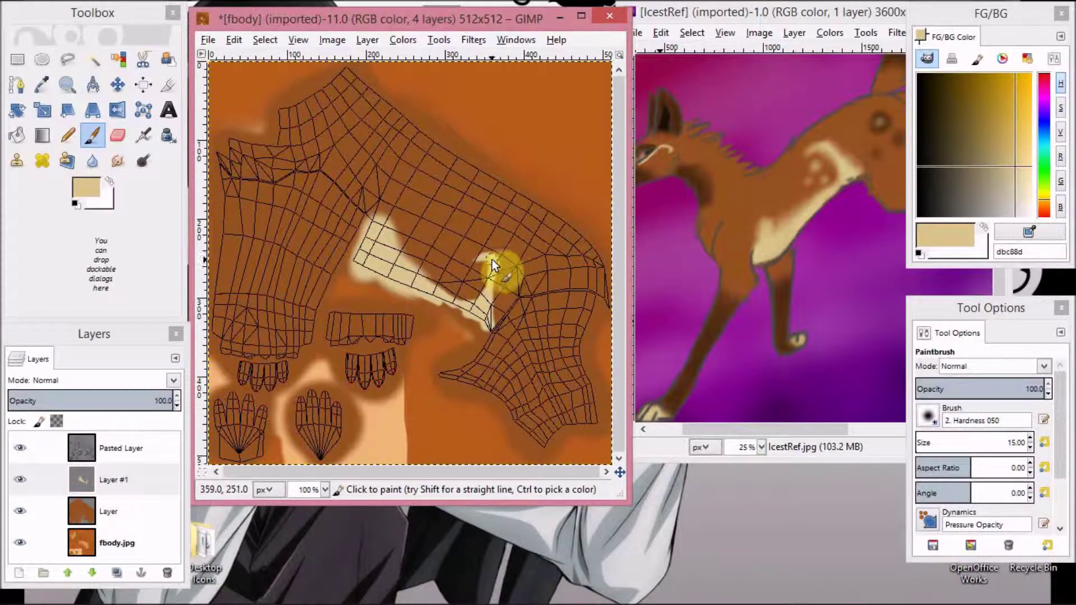
{"action": "left_click", "coordinate": [117, 134]}
{"action": "mouse_move", "coordinate": [531, 257]}
{"action": "left_mouse_down"}
{"action": "mouse_move", "coordinate": [466, 271]}
{"action": "mouse_move", "coordinate": [489, 275]}
{"action": "mouse_move", "coordinate": [471, 294]}
{"action": "mouse_move", "coordinate": [492, 273]}
{"action": "mouse_move", "coordinate": [493, 295]}
{"action": "left_mouse_up"}
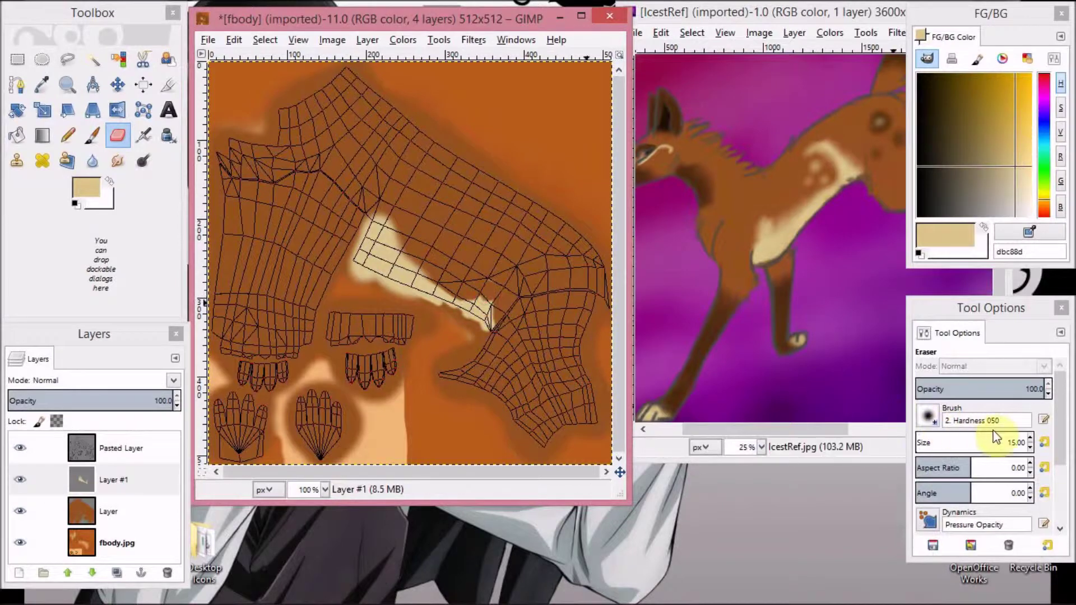
Paint a taller cream hook from the belly strip's hind end up the flank at brush size 20 and trim its tip with the Eraser
{"action": "left_click", "coordinate": [1031, 439]}
{"action": "left_click", "coordinate": [92, 134]}
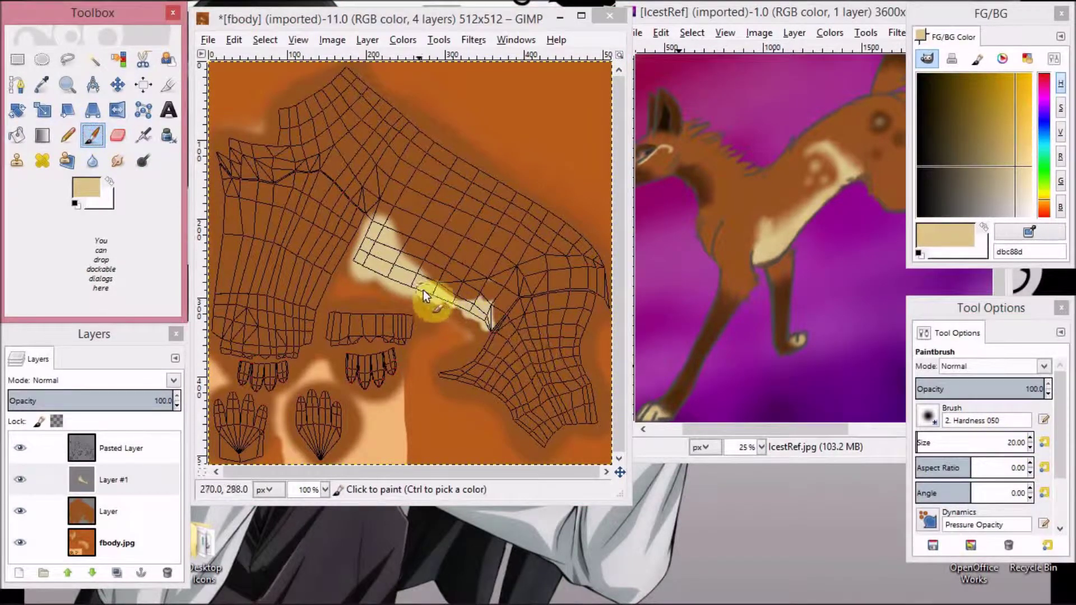
{"action": "left_click", "coordinate": [449, 292]}
{"action": "left_click_drag", "start_coordinate": [497, 297], "coordinate": [526, 224]}
{"action": "key", "text": "ctrl+z"}
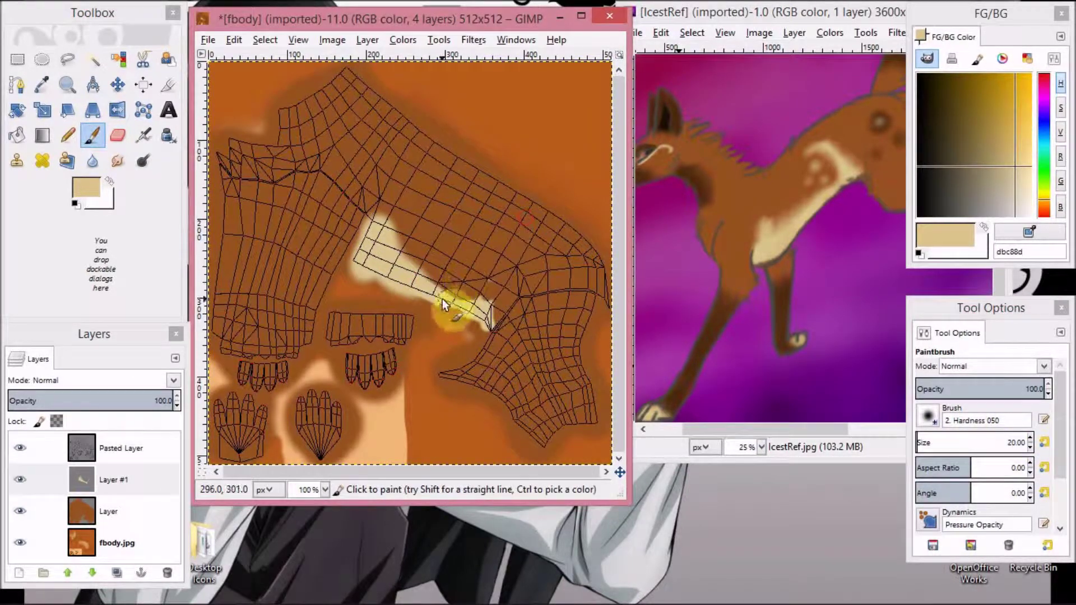
{"action": "mouse_move", "coordinate": [468, 299]}
{"action": "left_mouse_down"}
{"action": "mouse_move", "coordinate": [500, 284]}
{"action": "mouse_move", "coordinate": [507, 243]}
{"action": "mouse_move", "coordinate": [501, 216]}
{"action": "mouse_move", "coordinate": [472, 212]}
{"action": "left_mouse_up"}
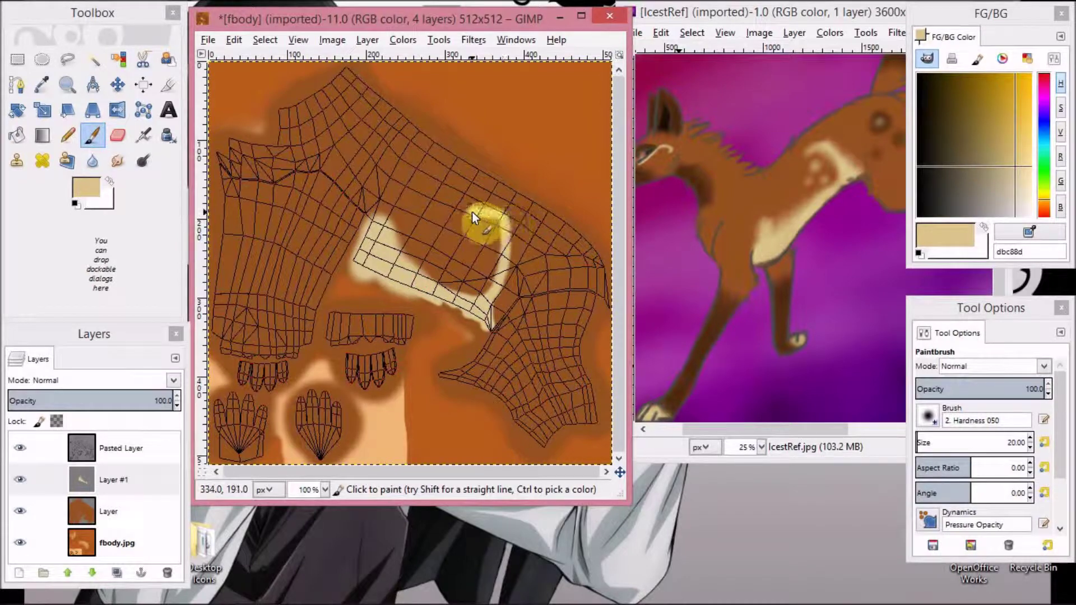
{"action": "left_click", "coordinate": [118, 135]}
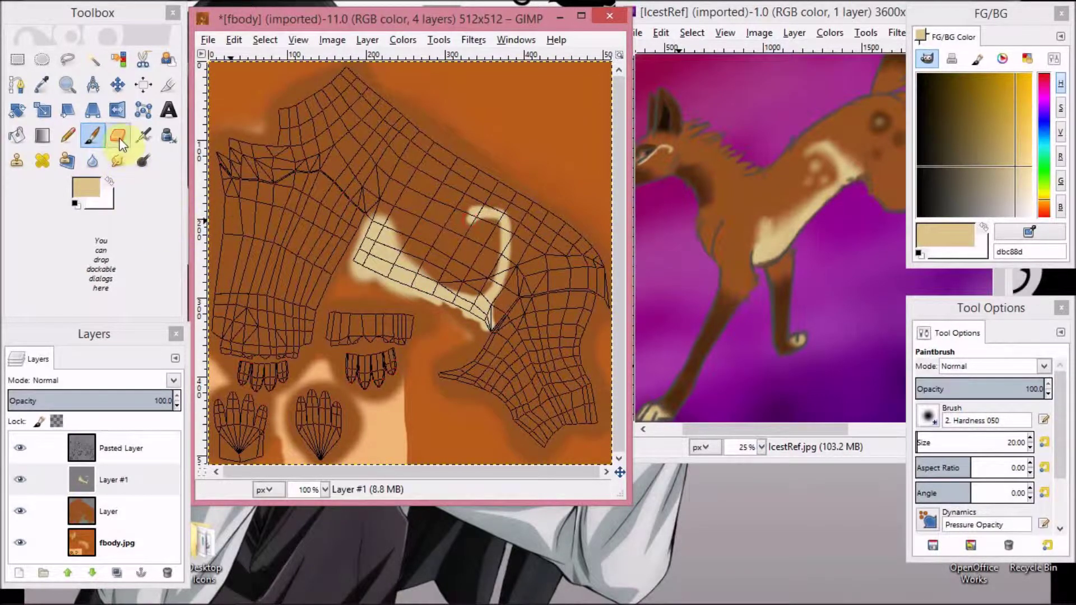
{"action": "left_click", "coordinate": [460, 212]}
{"action": "key", "text": "ctrl+z"}
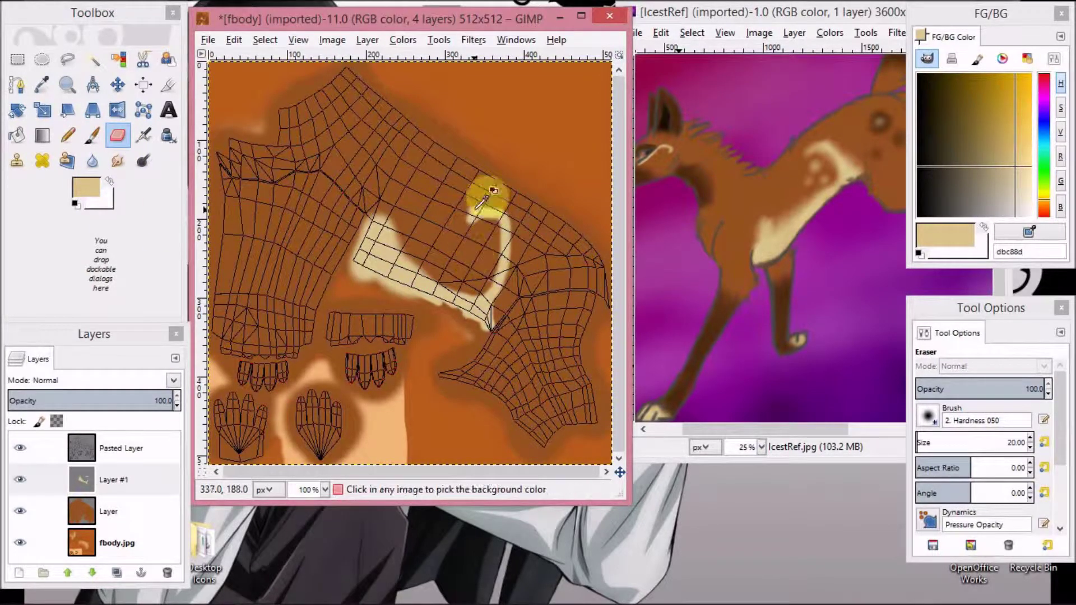
Dab cream spots inside the flank hook with the Paintbrush to match the reference markings
{"action": "left_click", "coordinate": [94, 137]}
{"action": "left_click", "coordinate": [481, 236]}
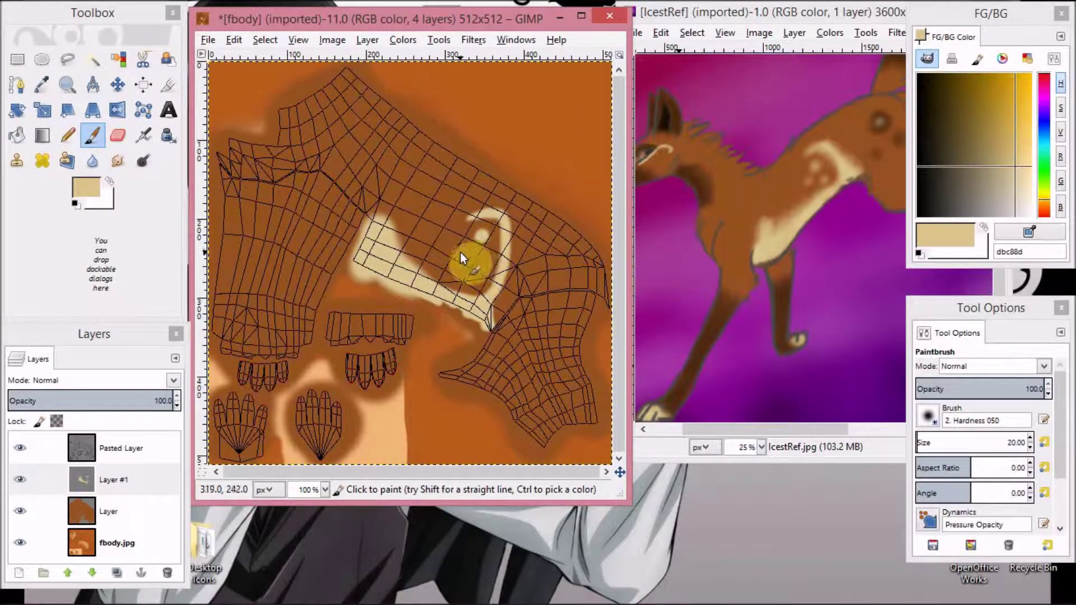
{"action": "left_click", "coordinate": [464, 245]}
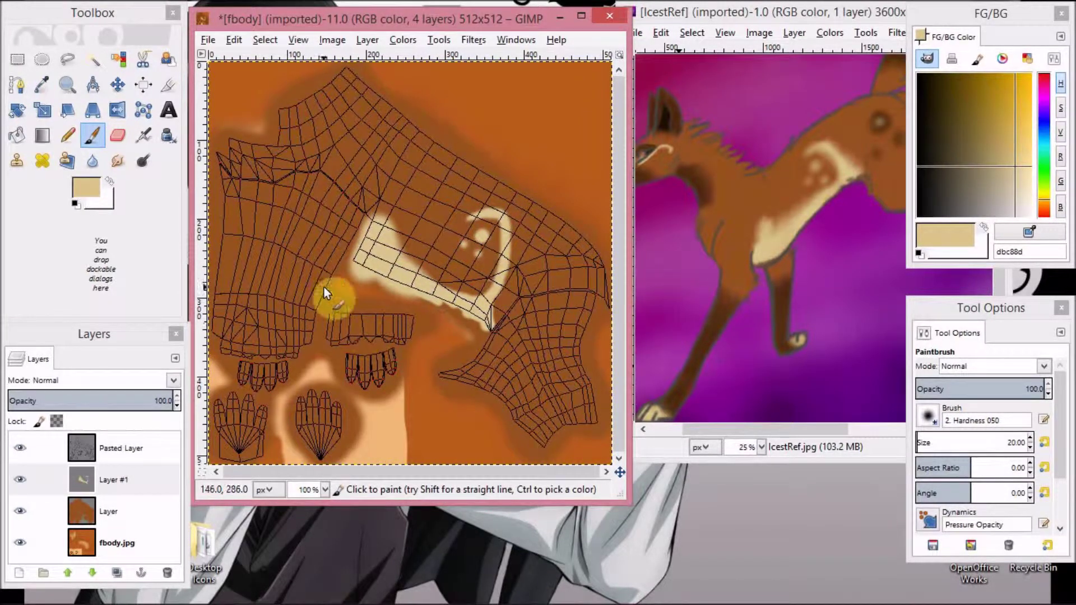
Smudge the edges of the cream belly patch and flank markings using a smaller brush and a rate of 23.2
{"action": "left_click", "coordinate": [117, 161]}
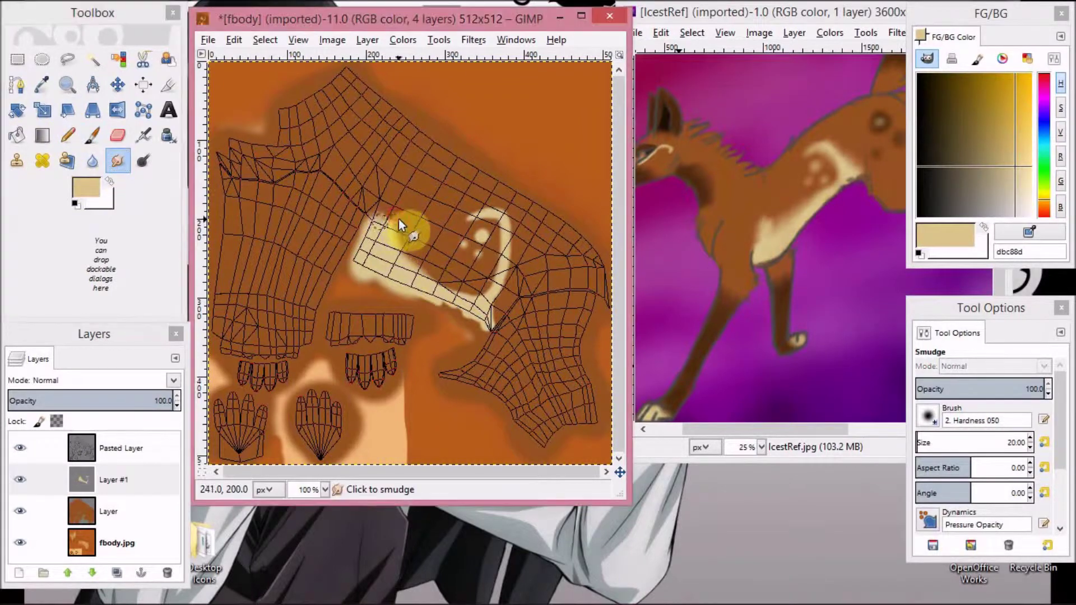
{"action": "mouse_move", "coordinate": [383, 254]}
{"action": "left_mouse_down"}
{"action": "mouse_move", "coordinate": [408, 241]}
{"action": "mouse_move", "coordinate": [402, 251]}
{"action": "mouse_move", "coordinate": [426, 263]}
{"action": "mouse_move", "coordinate": [396, 260]}
{"action": "mouse_move", "coordinate": [426, 291]}
{"action": "mouse_move", "coordinate": [416, 280]}
{"action": "mouse_move", "coordinate": [452, 275]}
{"action": "left_mouse_up"}
{"action": "key", "text": "ctrl+z"}
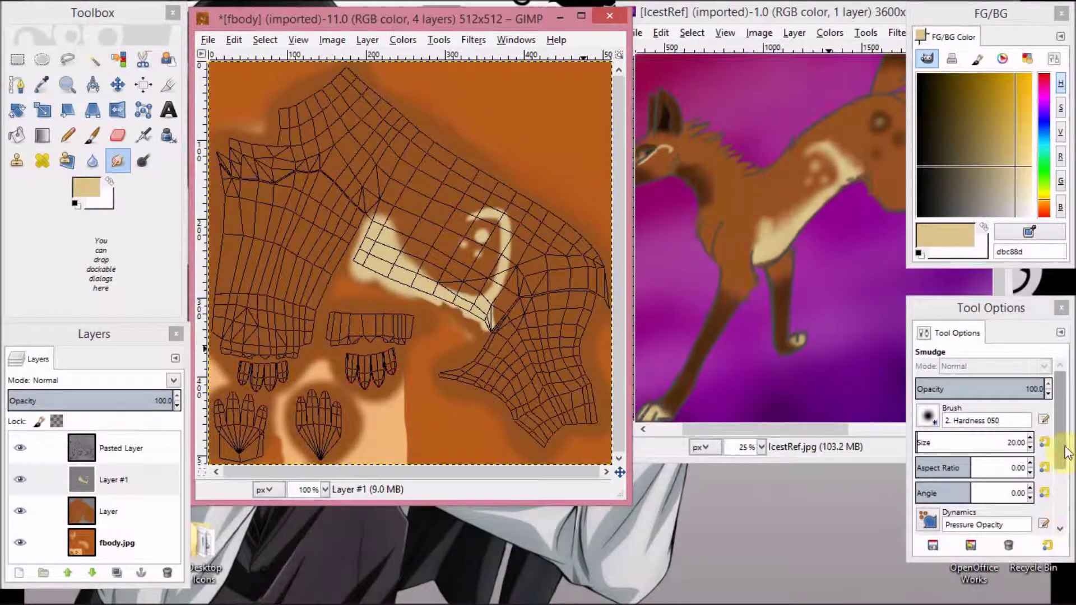
{"action": "left_click", "coordinate": [1031, 449]}
{"action": "mouse_move", "coordinate": [385, 227]}
{"action": "left_mouse_down"}
{"action": "mouse_move", "coordinate": [435, 222]}
{"action": "mouse_move", "coordinate": [382, 252]}
{"action": "mouse_move", "coordinate": [419, 251]}
{"action": "mouse_move", "coordinate": [417, 271]}
{"action": "mouse_move", "coordinate": [445, 278]}
{"action": "left_mouse_up"}
{"action": "left_click_drag", "start_coordinate": [1060, 412], "coordinate": [1015, 550]}
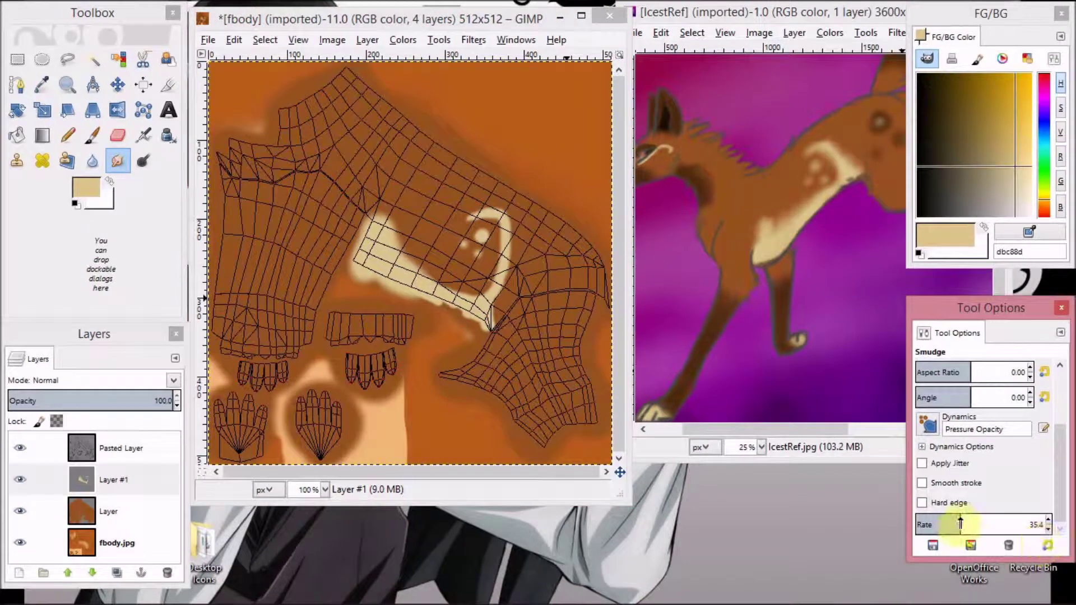
{"action": "left_click_drag", "start_coordinate": [961, 523], "coordinate": [945, 523]}
{"action": "left_click", "coordinate": [396, 206]}
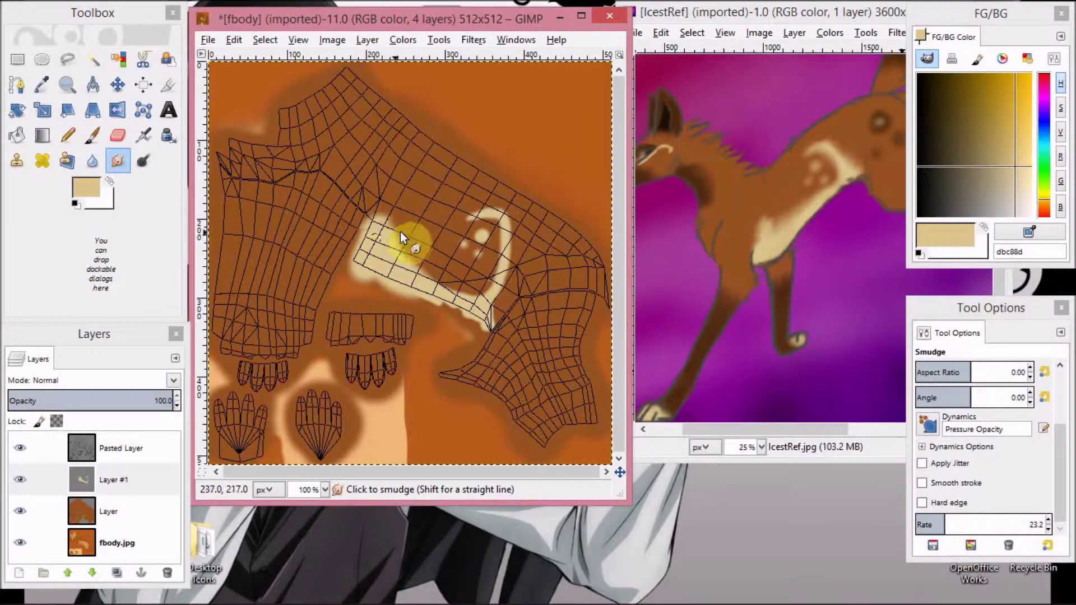
{"action": "mouse_move", "coordinate": [408, 226]}
{"action": "left_mouse_down"}
{"action": "mouse_move", "coordinate": [406, 250]}
{"action": "mouse_move", "coordinate": [434, 244]}
{"action": "mouse_move", "coordinate": [425, 268]}
{"action": "mouse_move", "coordinate": [441, 270]}
{"action": "mouse_move", "coordinate": [442, 289]}
{"action": "mouse_move", "coordinate": [462, 298]}
{"action": "mouse_move", "coordinate": [454, 279]}
{"action": "mouse_move", "coordinate": [464, 302]}
{"action": "mouse_move", "coordinate": [492, 292]}
{"action": "mouse_move", "coordinate": [458, 291]}
{"action": "mouse_move", "coordinate": [520, 289]}
{"action": "mouse_move", "coordinate": [474, 274]}
{"action": "mouse_move", "coordinate": [495, 263]}
{"action": "mouse_move", "coordinate": [479, 254]}
{"action": "mouse_move", "coordinate": [517, 241]}
{"action": "mouse_move", "coordinate": [478, 232]}
{"action": "mouse_move", "coordinate": [503, 214]}
{"action": "mouse_move", "coordinate": [476, 243]}
{"action": "mouse_move", "coordinate": [468, 202]}
{"action": "mouse_move", "coordinate": [477, 236]}
{"action": "mouse_move", "coordinate": [472, 219]}
{"action": "mouse_move", "coordinate": [508, 213]}
{"action": "mouse_move", "coordinate": [480, 206]}
{"action": "mouse_move", "coordinate": [470, 218]}
{"action": "mouse_move", "coordinate": [483, 218]}
{"action": "mouse_move", "coordinate": [485, 240]}
{"action": "mouse_move", "coordinate": [471, 235]}
{"action": "mouse_move", "coordinate": [488, 261]}
{"action": "left_mouse_up"}
Enlarge the Blur tool's brush and blur the cream belly and flank markings at a rate of 100
{"action": "left_click", "coordinate": [92, 161]}
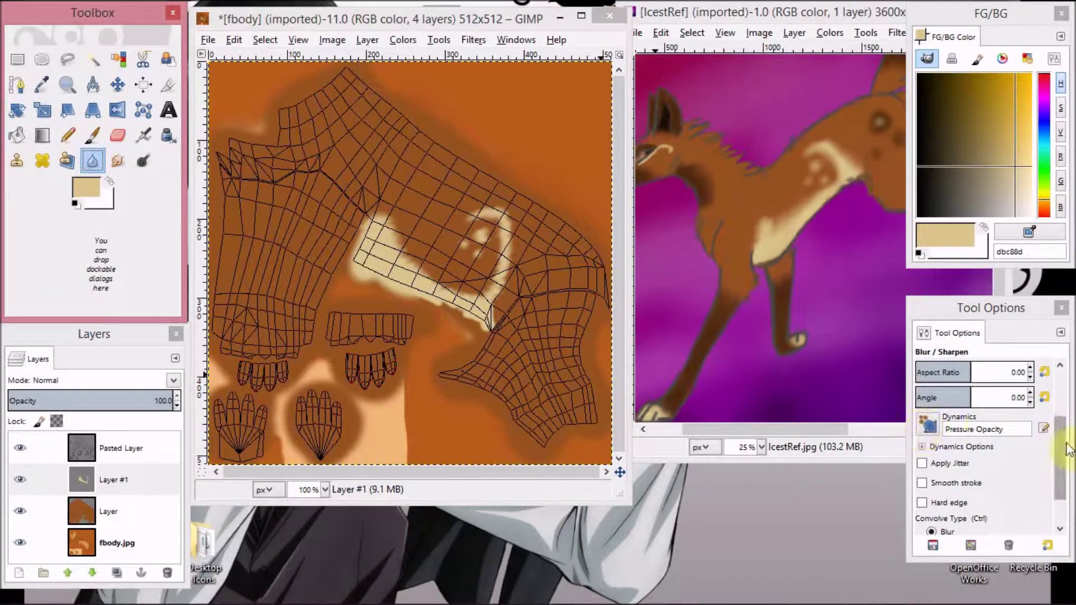
{"action": "left_click_drag", "start_coordinate": [1060, 449], "coordinate": [1061, 397]}
{"action": "left_click", "coordinate": [1031, 436]}
{"action": "scroll", "coordinate": [1042, 426], "scroll_direction": "down", "scroll_amount": 5}
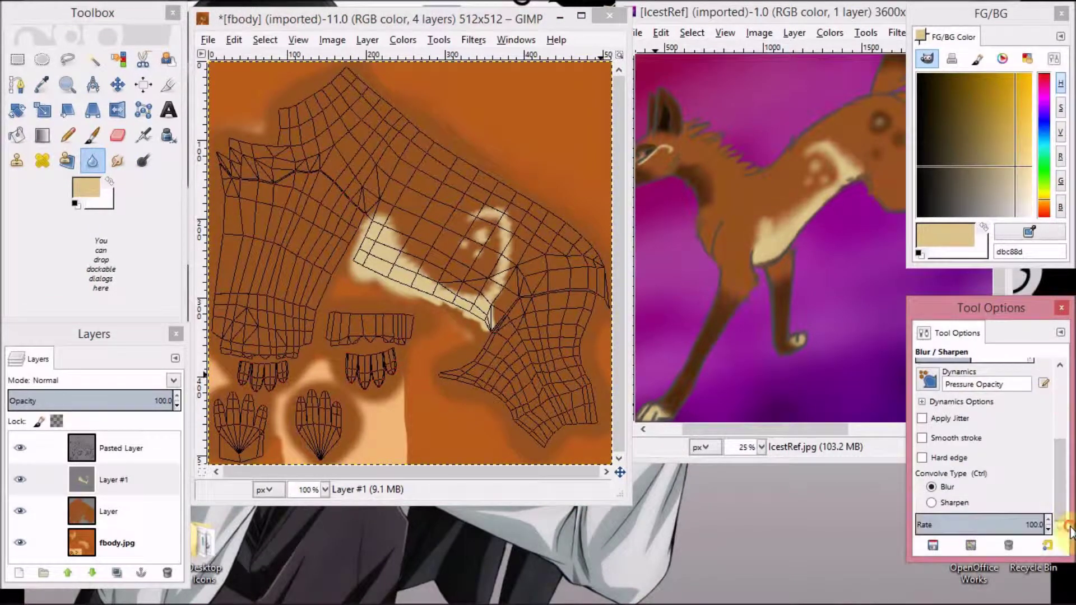
{"action": "left_click", "coordinate": [397, 268]}
{"action": "mouse_move", "coordinate": [396, 268]}
{"action": "left_mouse_down"}
{"action": "mouse_move", "coordinate": [435, 290]}
{"action": "mouse_move", "coordinate": [517, 265]}
{"action": "mouse_move", "coordinate": [449, 231]}
{"action": "mouse_move", "coordinate": [488, 208]}
{"action": "mouse_move", "coordinate": [454, 249]}
{"action": "mouse_move", "coordinate": [558, 324]}
{"action": "mouse_move", "coordinate": [542, 293]}
{"action": "mouse_move", "coordinate": [425, 282]}
{"action": "mouse_move", "coordinate": [405, 216]}
{"action": "mouse_move", "coordinate": [420, 263]}
{"action": "mouse_move", "coordinate": [444, 237]}
{"action": "mouse_move", "coordinate": [346, 228]}
{"action": "left_mouse_up"}
Smudge the cream markings' edges again, raising the Smudge rate to 47.6 for the belly strip up to the hind leg
{"action": "left_click", "coordinate": [118, 161]}
{"action": "mouse_move", "coordinate": [391, 269]}
{"action": "left_mouse_down"}
{"action": "mouse_move", "coordinate": [430, 285]}
{"action": "mouse_move", "coordinate": [488, 294]}
{"action": "mouse_move", "coordinate": [403, 265]}
{"action": "mouse_move", "coordinate": [488, 281]}
{"action": "left_mouse_up"}
{"action": "left_click", "coordinate": [1045, 519]}
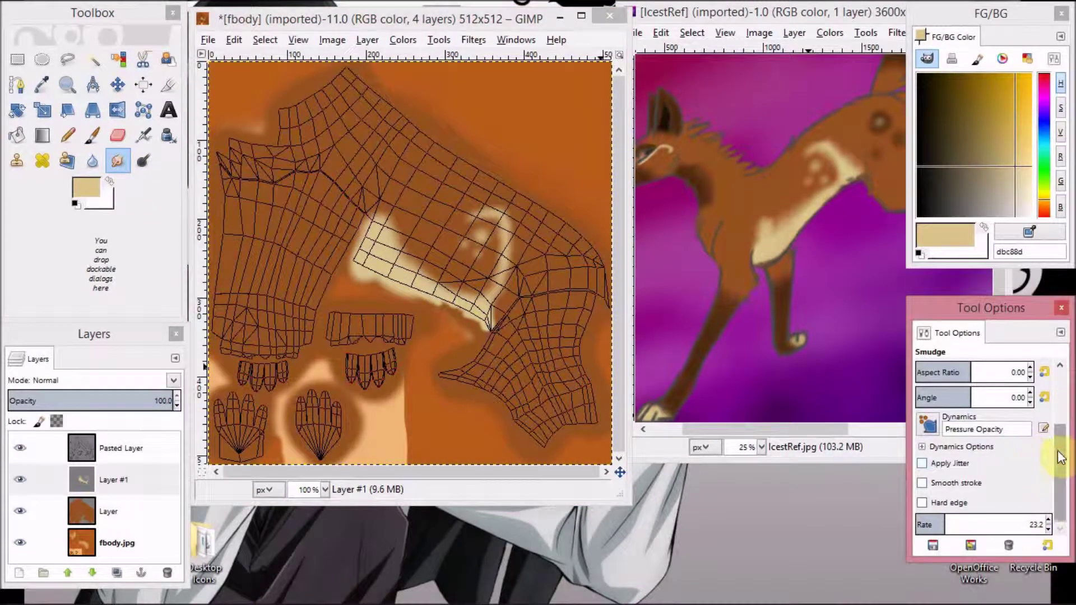
{"action": "left_click", "coordinate": [977, 521]}
{"action": "mouse_move", "coordinate": [392, 258]}
{"action": "left_mouse_down"}
{"action": "mouse_move", "coordinate": [486, 287]}
{"action": "mouse_move", "coordinate": [485, 310]}
{"action": "mouse_move", "coordinate": [433, 273]}
{"action": "mouse_move", "coordinate": [510, 320]}
{"action": "left_mouse_up"}
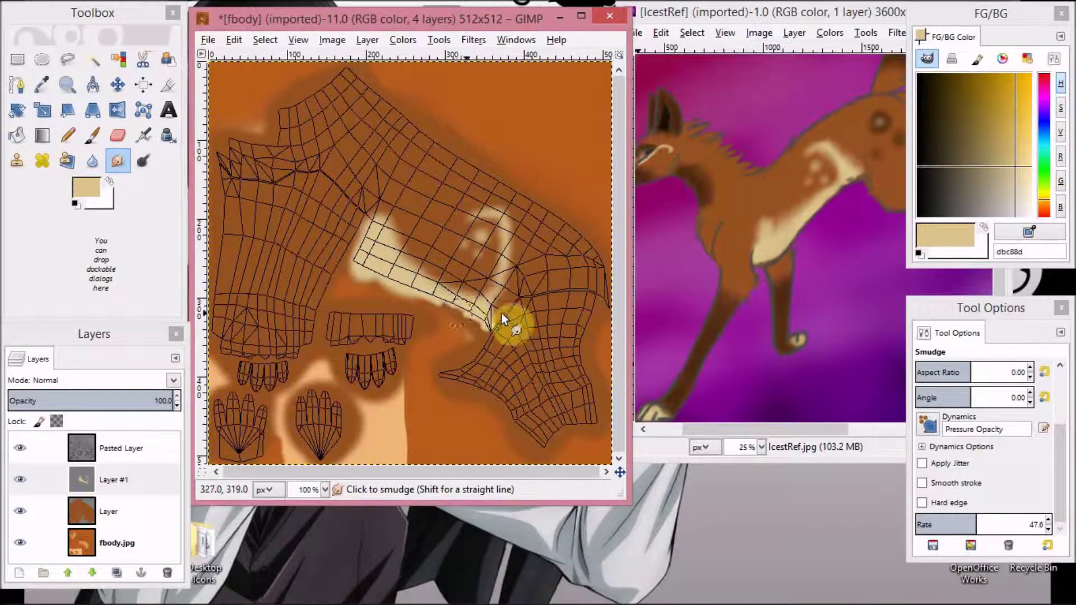
Thicken the cream belly strip towards the flank hook with the Paintbrush and trim its upper edge with the Eraser
{"action": "left_click", "coordinate": [93, 135]}
{"action": "mouse_move", "coordinate": [396, 284]}
{"action": "left_mouse_down"}
{"action": "mouse_move", "coordinate": [488, 290]}
{"action": "mouse_move", "coordinate": [398, 254]}
{"action": "left_mouse_up"}
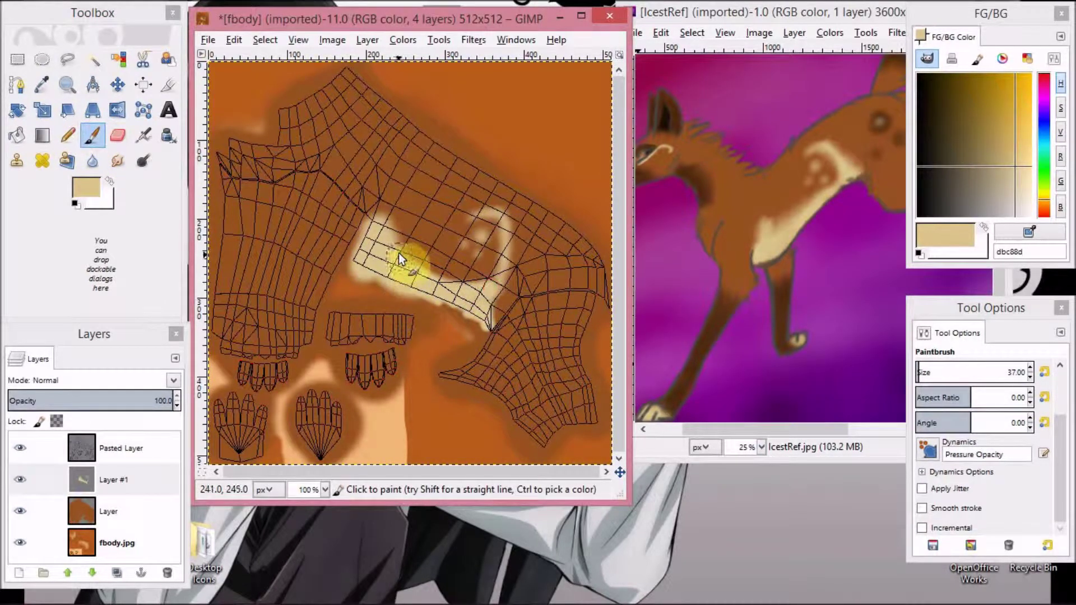
{"action": "left_click", "coordinate": [118, 135]}
{"action": "left_click", "coordinate": [372, 244]}
Smudge the upper edge of the cream belly strip with a size 13 brush
{"action": "left_click", "coordinate": [118, 161]}
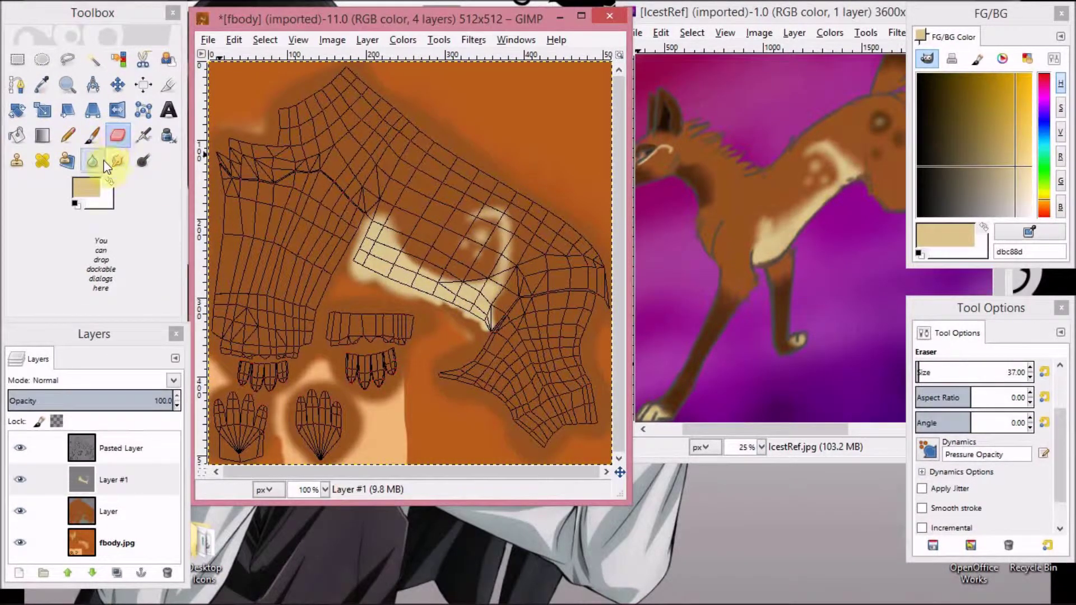
{"action": "left_click", "coordinate": [1030, 377]}
{"action": "left_click", "coordinate": [1031, 379]}
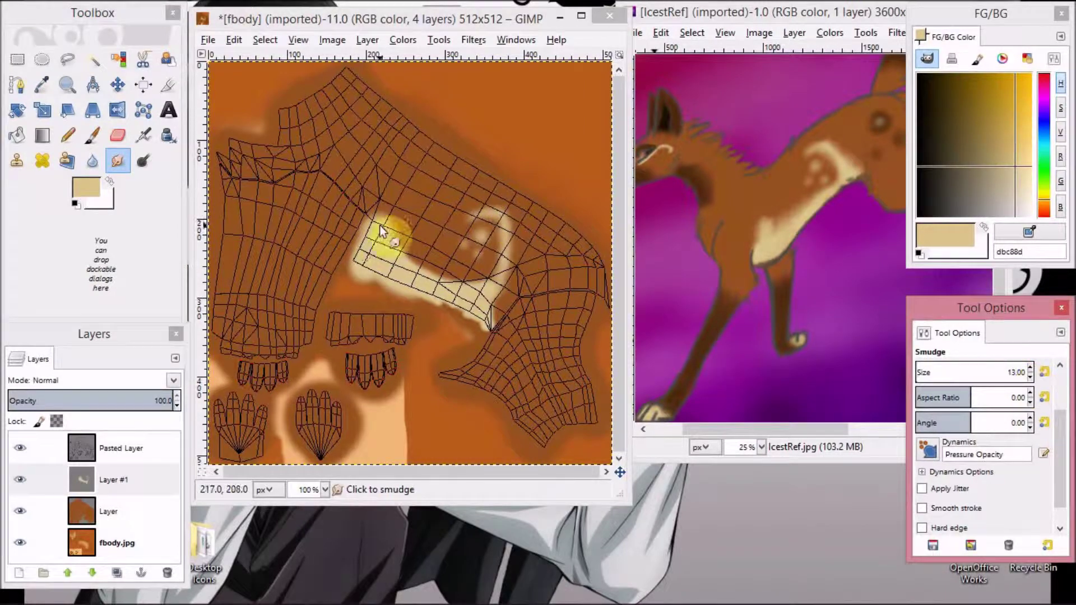
{"action": "mouse_move", "coordinate": [377, 240]}
{"action": "left_mouse_down"}
{"action": "mouse_move", "coordinate": [435, 261]}
{"action": "mouse_move", "coordinate": [441, 279]}
{"action": "left_mouse_up"}
Try erasing along the belly strip's upper edge with a size 33 eraser, and undo the stroke
{"action": "left_click", "coordinate": [125, 138]}
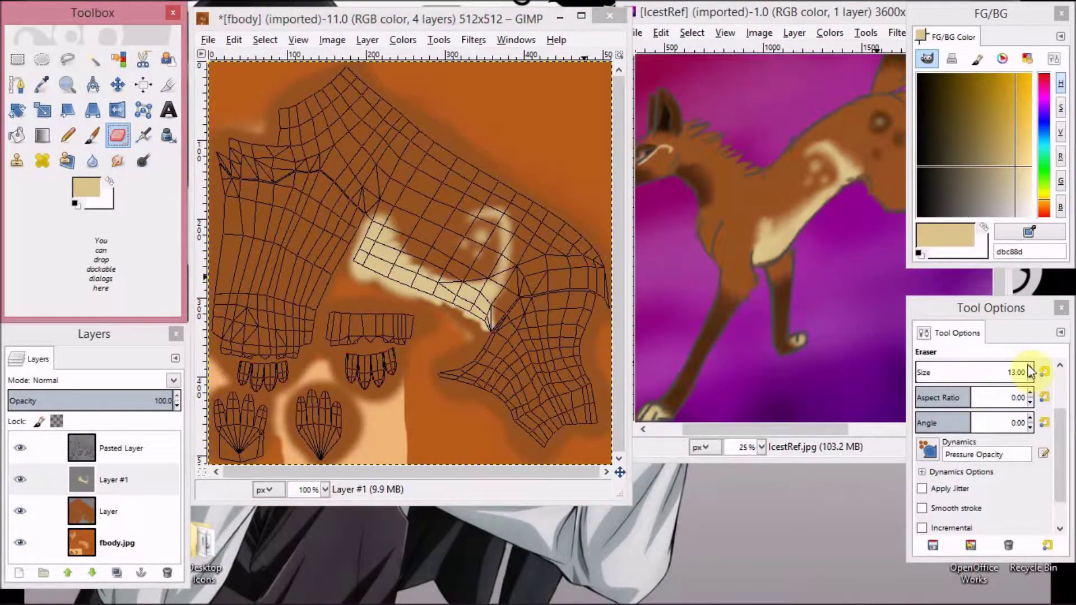
{"action": "left_click", "coordinate": [1030, 367]}
{"action": "left_click_drag", "start_coordinate": [392, 245], "coordinate": [436, 285]}
{"action": "key", "text": "ctrl+z"}
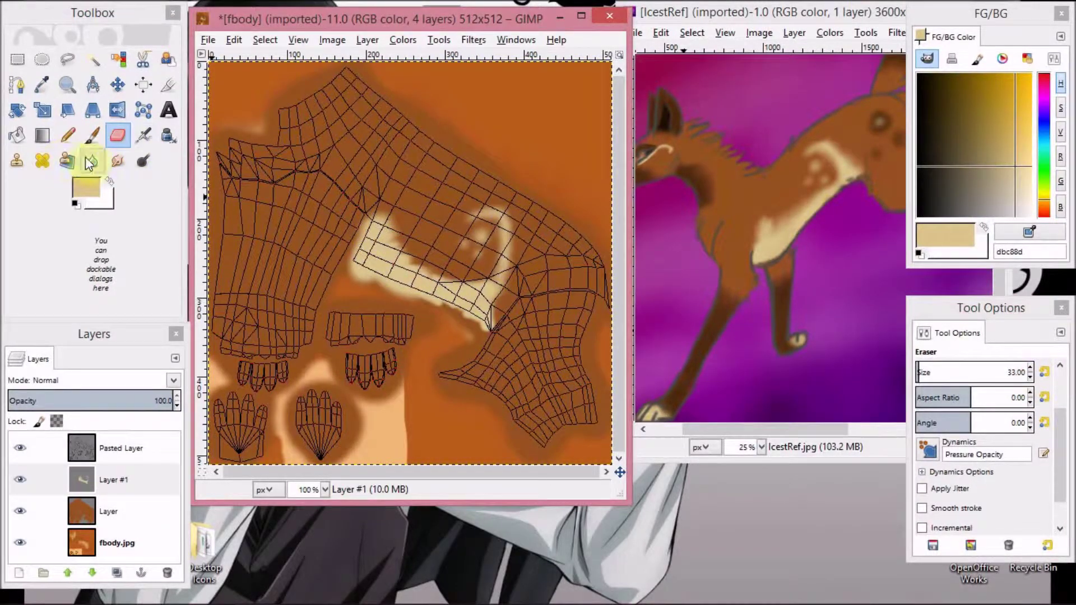
Blur the belly strip's upper edge with a size 33 brush and check the markings with the UV guide layer briefly hidden
{"action": "left_click", "coordinate": [91, 160]}
{"action": "left_click_drag", "start_coordinate": [396, 240], "coordinate": [426, 263]}
{"action": "left_click", "coordinate": [92, 160]}
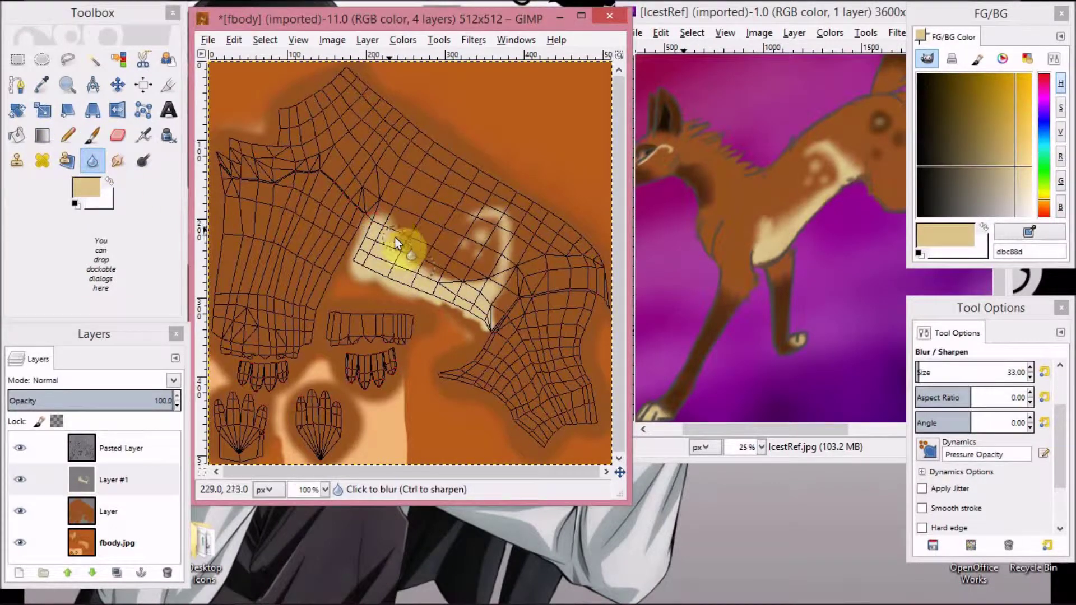
{"action": "left_click", "coordinate": [463, 292]}
{"action": "left_click", "coordinate": [23, 448]}
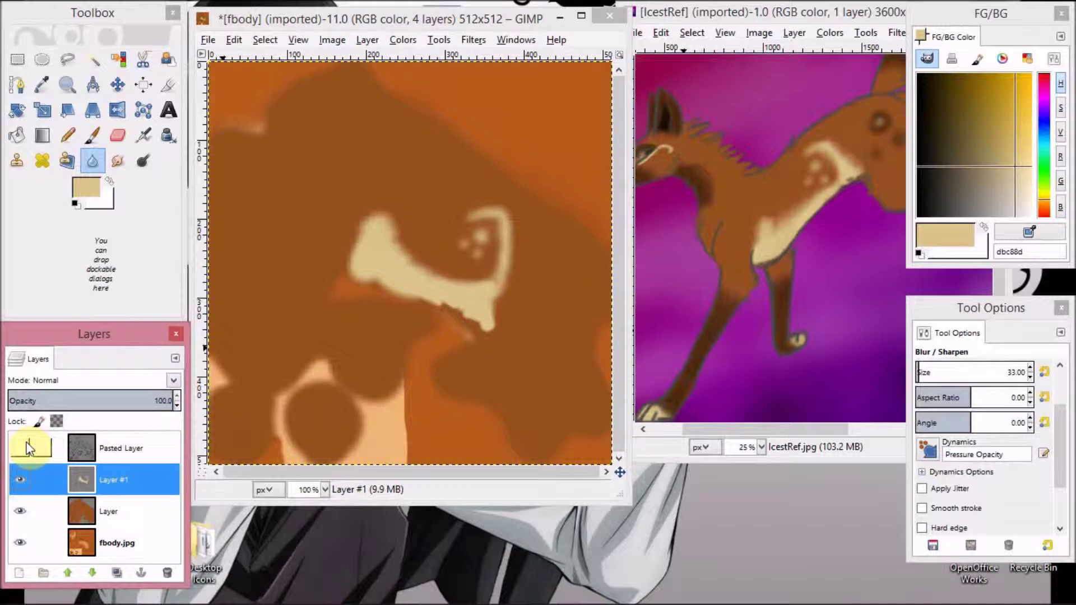
{"action": "left_click", "coordinate": [22, 448]}
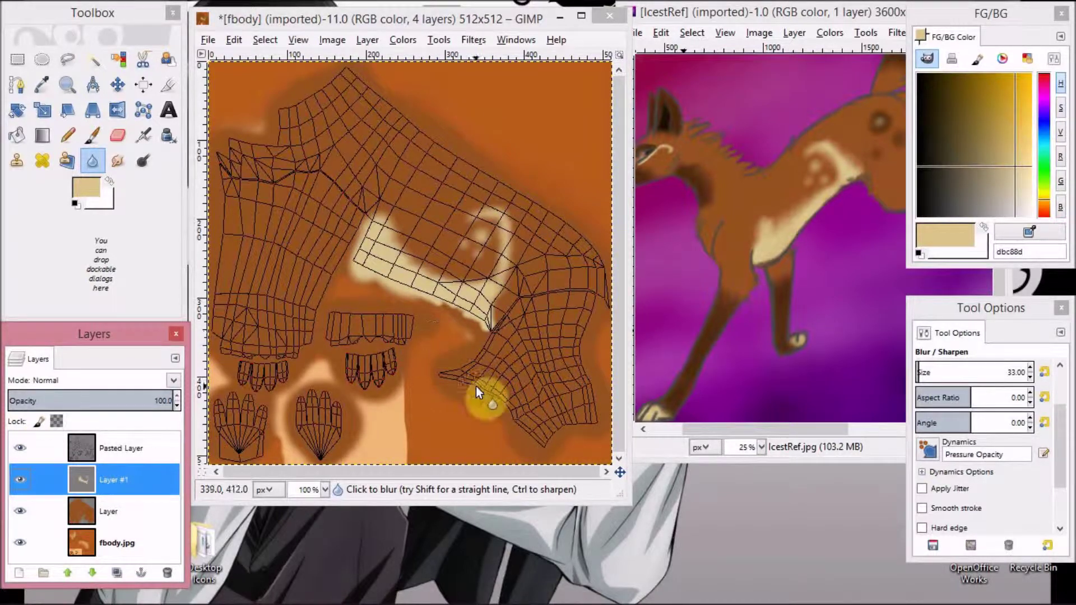
Dab a single cream spot on the upper hind leg with the Paintbrush, redoing the first dab
{"action": "left_click", "coordinate": [92, 135]}
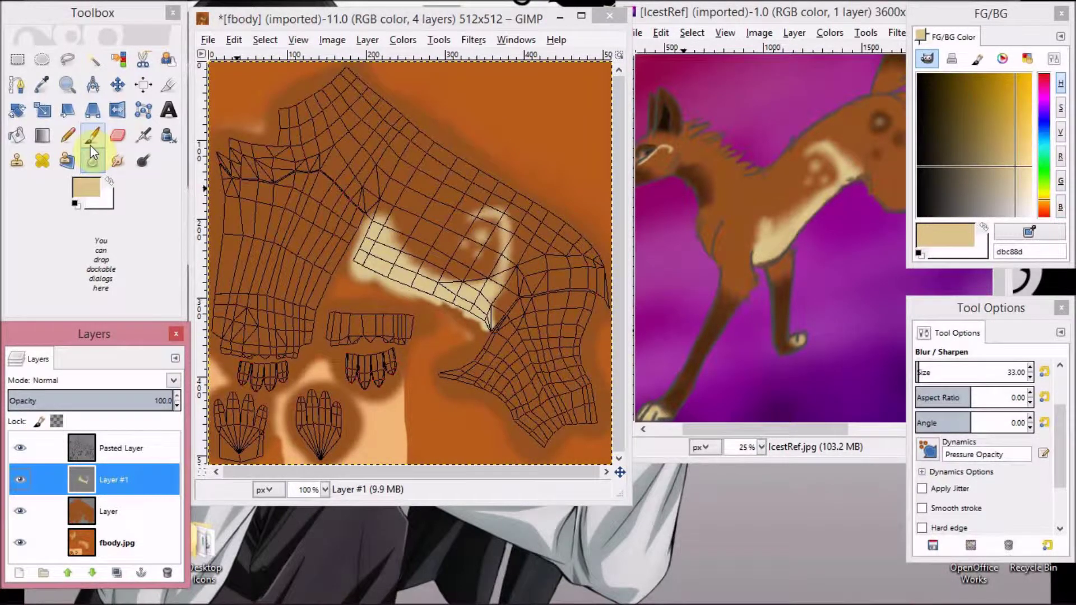
{"action": "left_click", "coordinate": [560, 264]}
{"action": "key", "text": "ctrl+z"}
{"action": "left_click", "coordinate": [549, 273]}
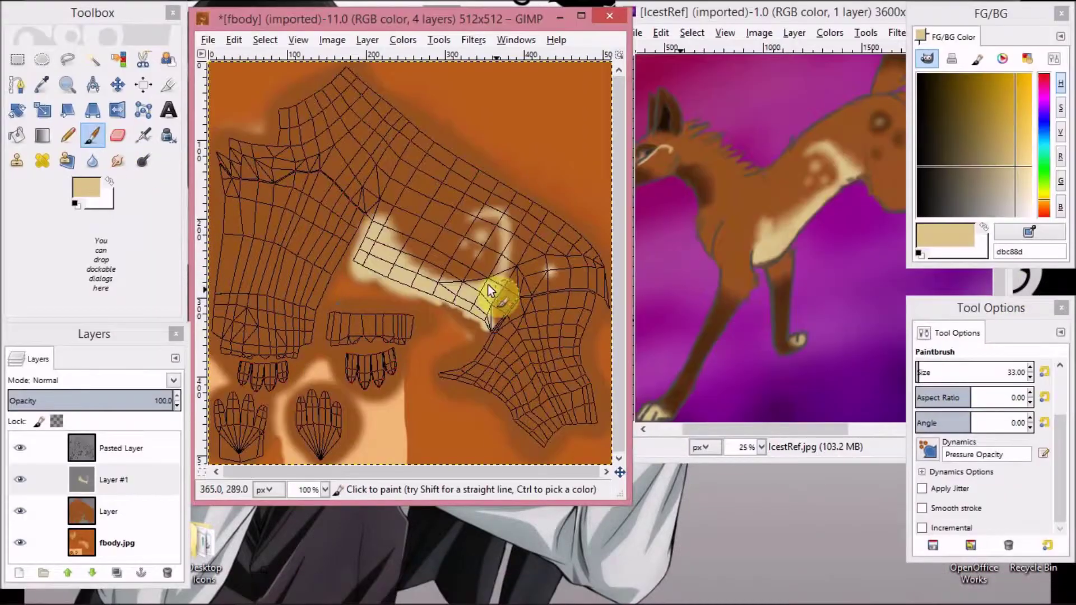
Sample the dark brown 4e2c11 from the reference character's front leg and set the Paintbrush size to 50
{"action": "left_click", "coordinate": [39, 87]}
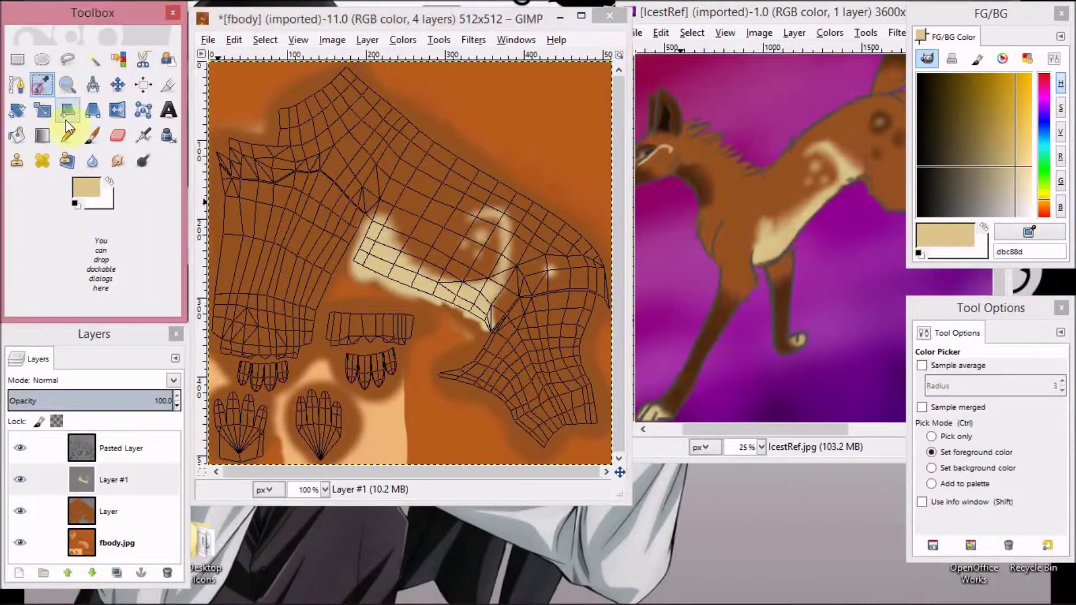
{"action": "left_click", "coordinate": [707, 346]}
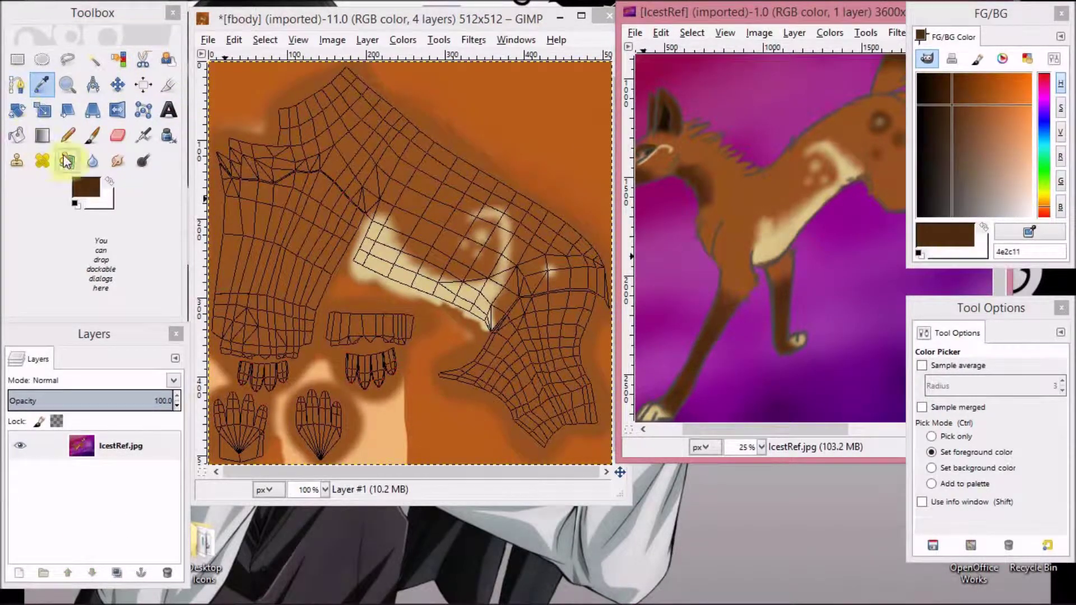
{"action": "left_click", "coordinate": [96, 138]}
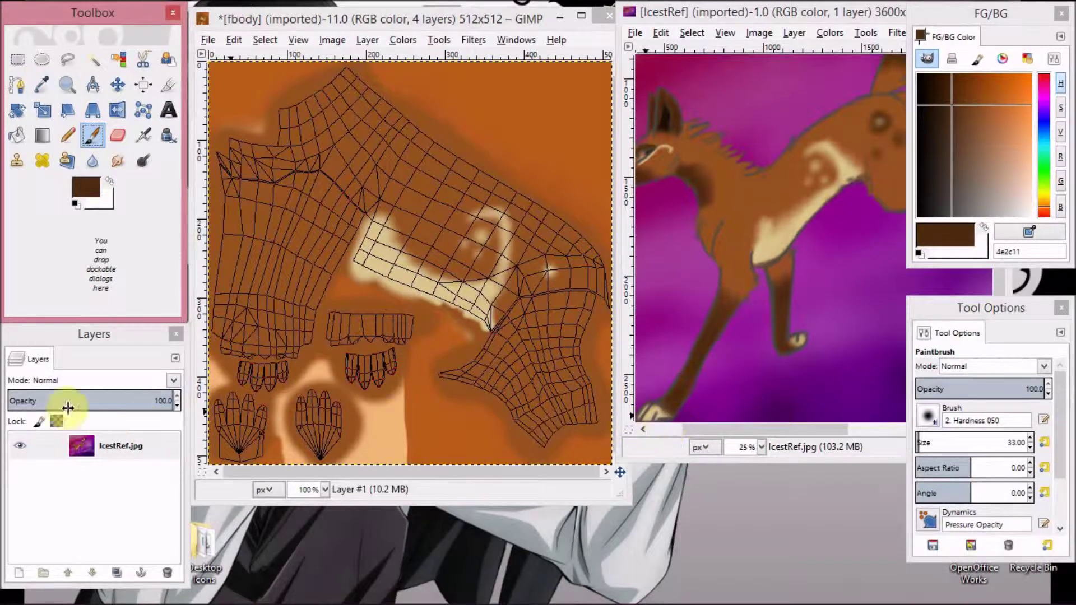
{"action": "left_click", "coordinate": [1030, 437]}
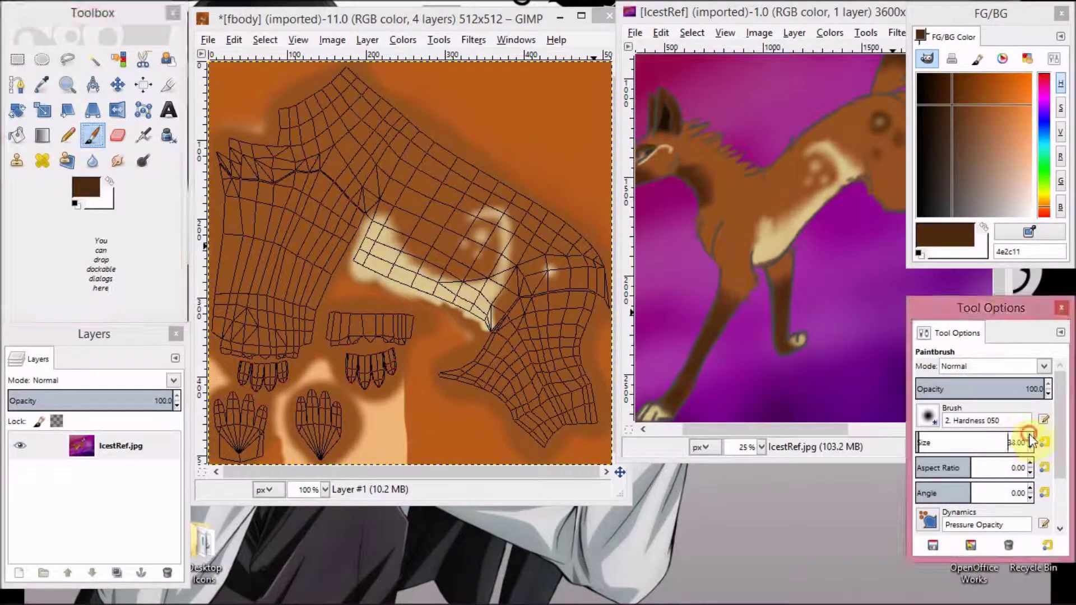
{"action": "left_click", "coordinate": [1029, 438]}
Add a new transparent layer to the body texture and paint a dark brown band across the lower end of the front leg
{"action": "left_click", "coordinate": [254, 26]}
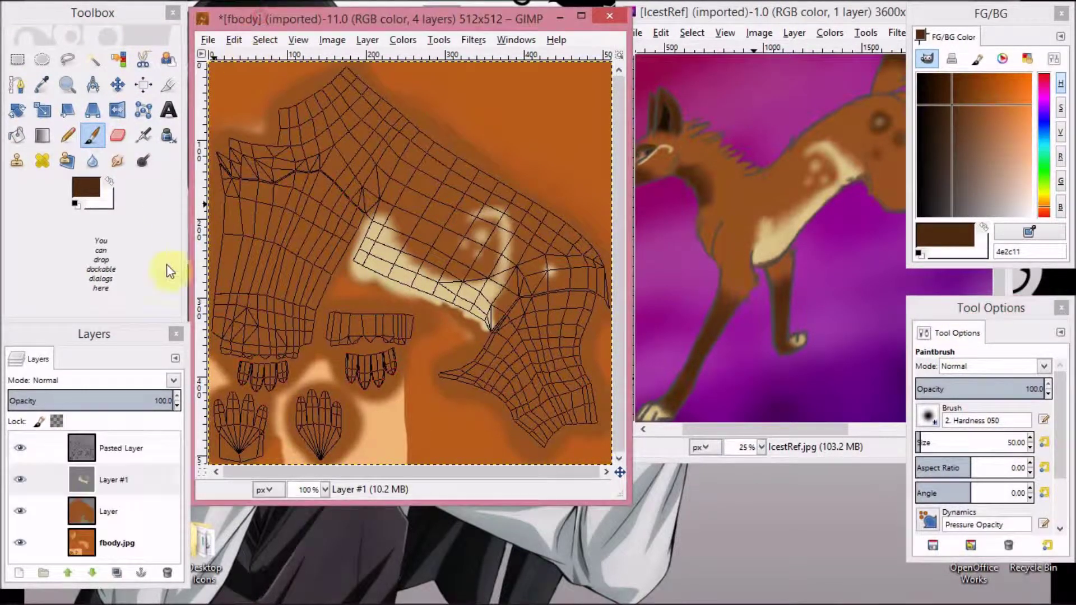
{"action": "left_click", "coordinate": [18, 572]}
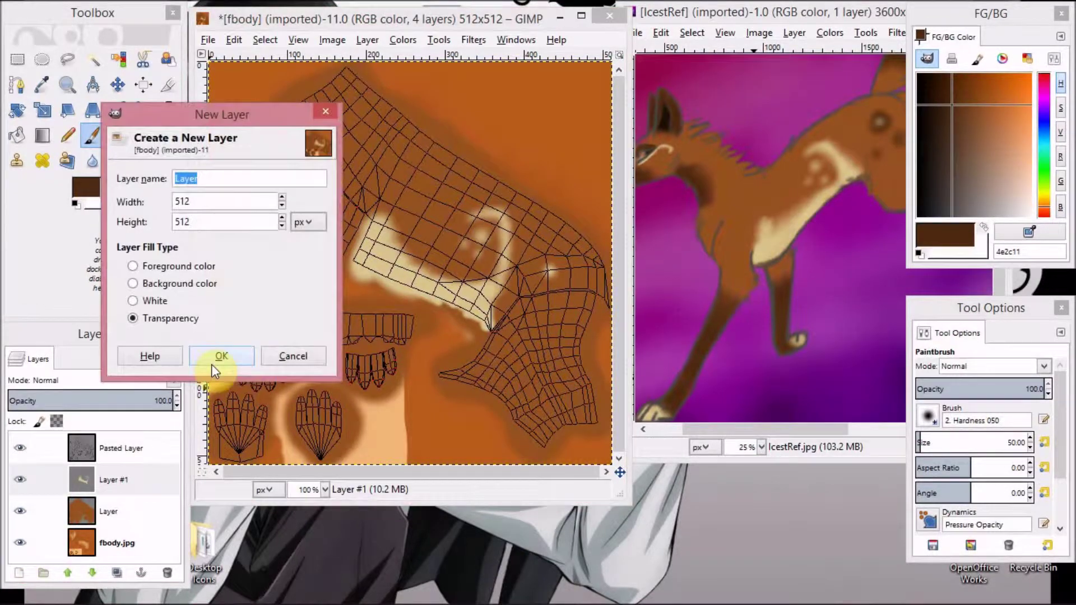
{"action": "left_click", "coordinate": [217, 357]}
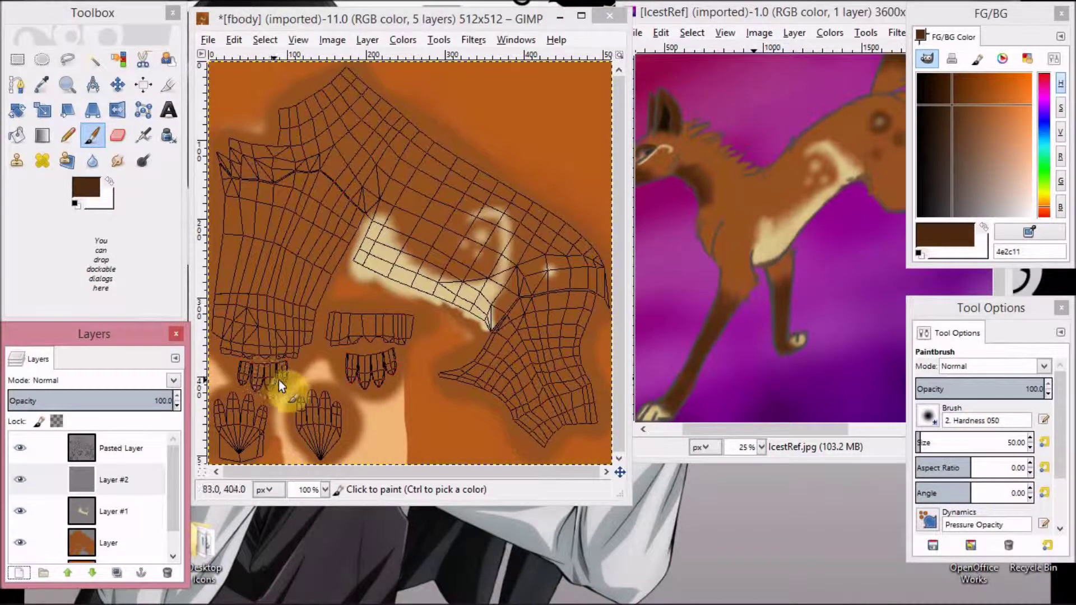
{"action": "left_click_drag", "start_coordinate": [360, 370], "coordinate": [363, 370]}
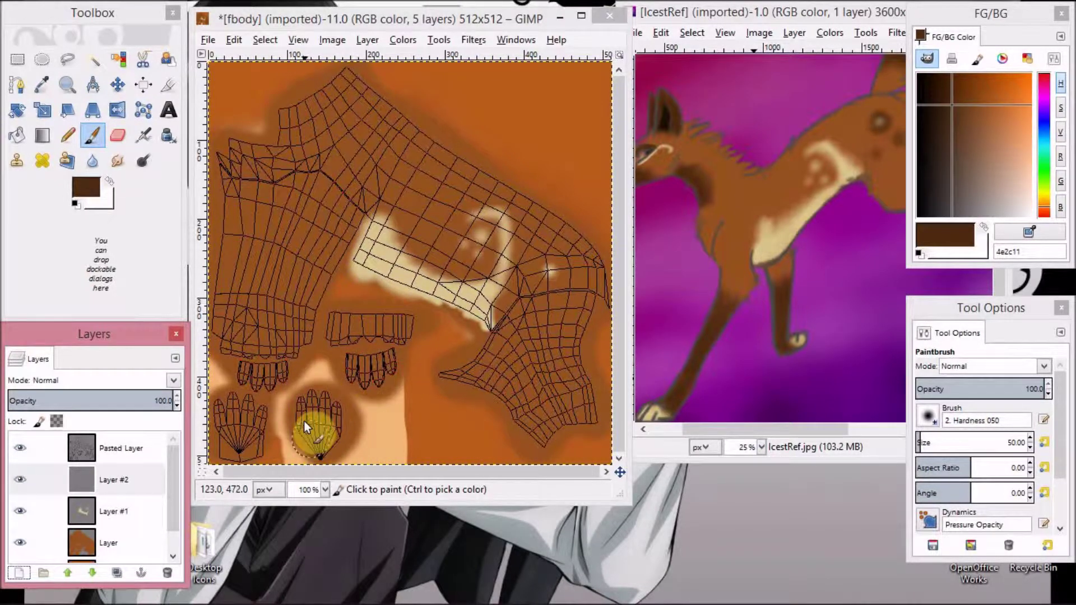
{"action": "mouse_move", "coordinate": [316, 425]}
{"action": "left_mouse_down"}
{"action": "mouse_move", "coordinate": [213, 427]}
{"action": "mouse_move", "coordinate": [229, 420]}
{"action": "mouse_move", "coordinate": [255, 450]}
{"action": "mouse_move", "coordinate": [263, 415]}
{"action": "mouse_move", "coordinate": [206, 416]}
{"action": "mouse_move", "coordinate": [242, 370]}
{"action": "mouse_move", "coordinate": [238, 340]}
{"action": "mouse_move", "coordinate": [223, 330]}
{"action": "mouse_move", "coordinate": [246, 344]}
{"action": "mouse_move", "coordinate": [304, 342]}
{"action": "mouse_move", "coordinate": [249, 345]}
{"action": "mouse_move", "coordinate": [205, 329]}
{"action": "mouse_move", "coordinate": [261, 347]}
{"action": "mouse_move", "coordinate": [234, 354]}
{"action": "left_mouse_up"}
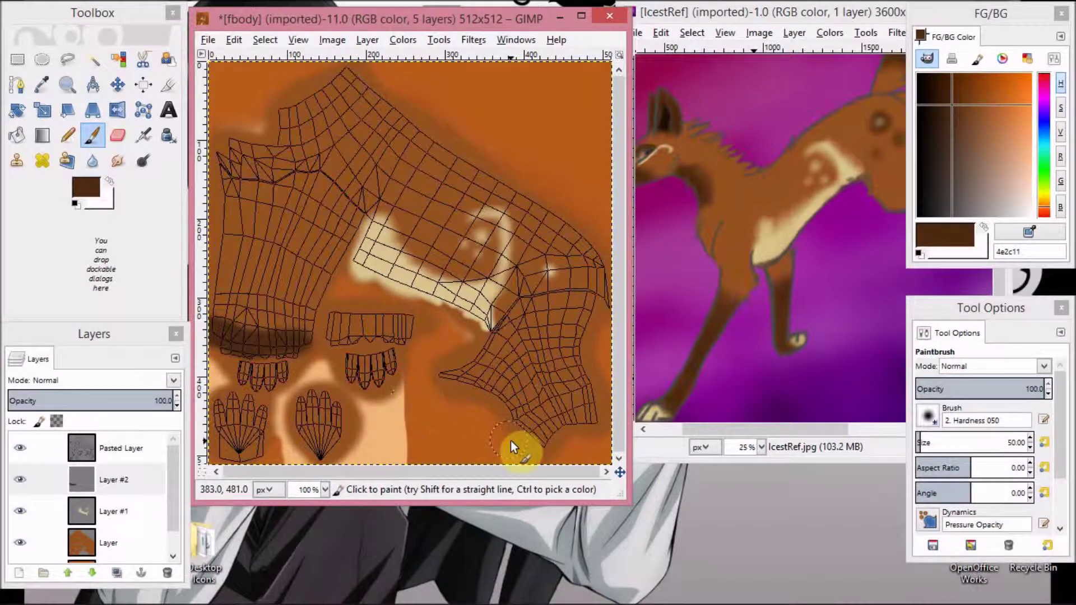
Try painting dark brown over the small strip beside the front leg and the hind leg's lower end, and undo it
{"action": "mouse_move", "coordinate": [345, 321]}
{"action": "left_mouse_down"}
{"action": "mouse_move", "coordinate": [350, 336]}
{"action": "mouse_move", "coordinate": [344, 328]}
{"action": "mouse_move", "coordinate": [403, 342]}
{"action": "mouse_move", "coordinate": [395, 327]}
{"action": "mouse_move", "coordinate": [362, 324]}
{"action": "left_mouse_up"}
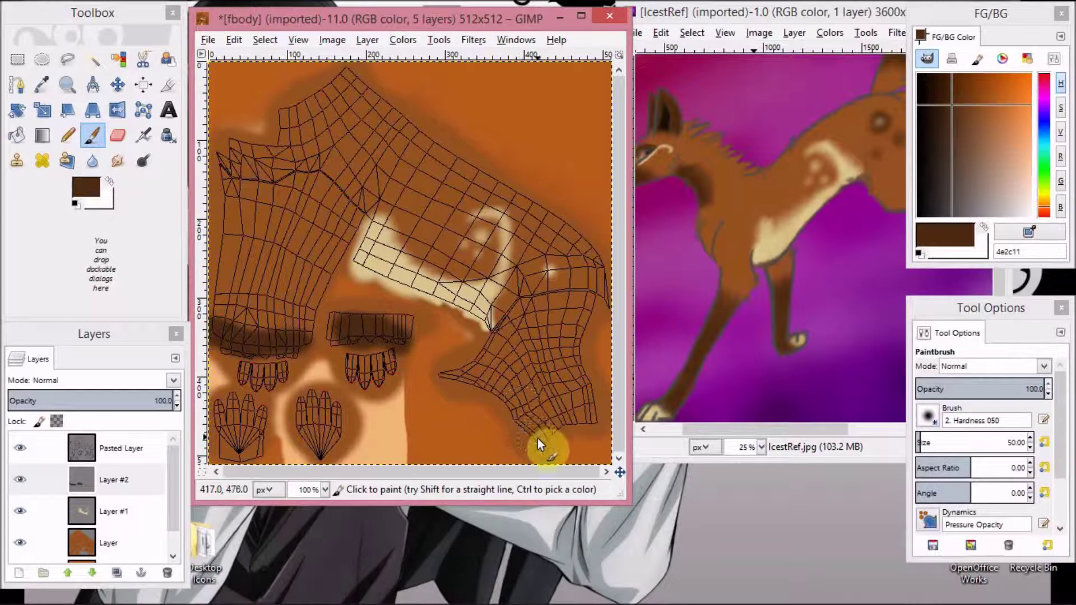
{"action": "left_click_drag", "start_coordinate": [537, 438], "coordinate": [567, 442]}
{"action": "left_click_drag", "start_coordinate": [354, 330], "coordinate": [361, 341]}
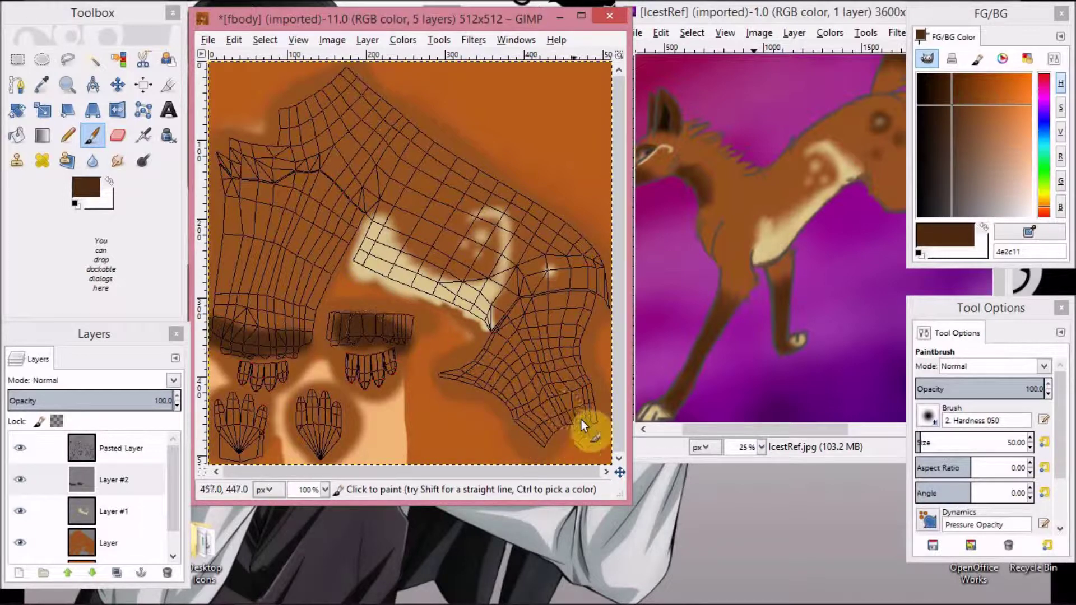
{"action": "mouse_move", "coordinate": [570, 427]}
{"action": "left_mouse_down"}
{"action": "mouse_move", "coordinate": [547, 442]}
{"action": "mouse_move", "coordinate": [545, 433]}
{"action": "mouse_move", "coordinate": [561, 419]}
{"action": "mouse_move", "coordinate": [545, 455]}
{"action": "mouse_move", "coordinate": [573, 425]}
{"action": "left_mouse_up"}
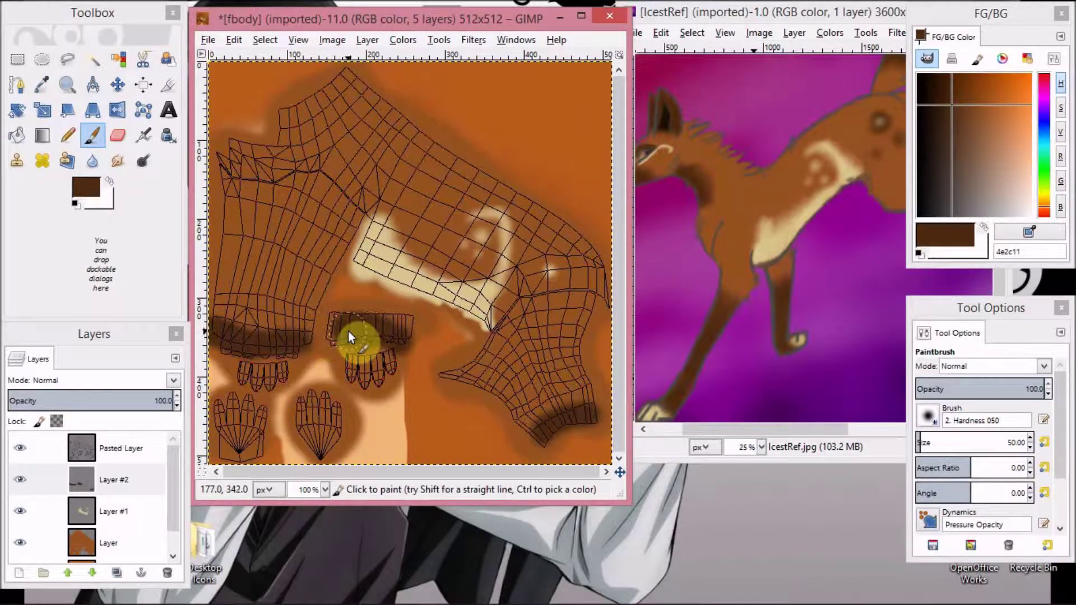
{"action": "key", "text": "ctrl+z"}
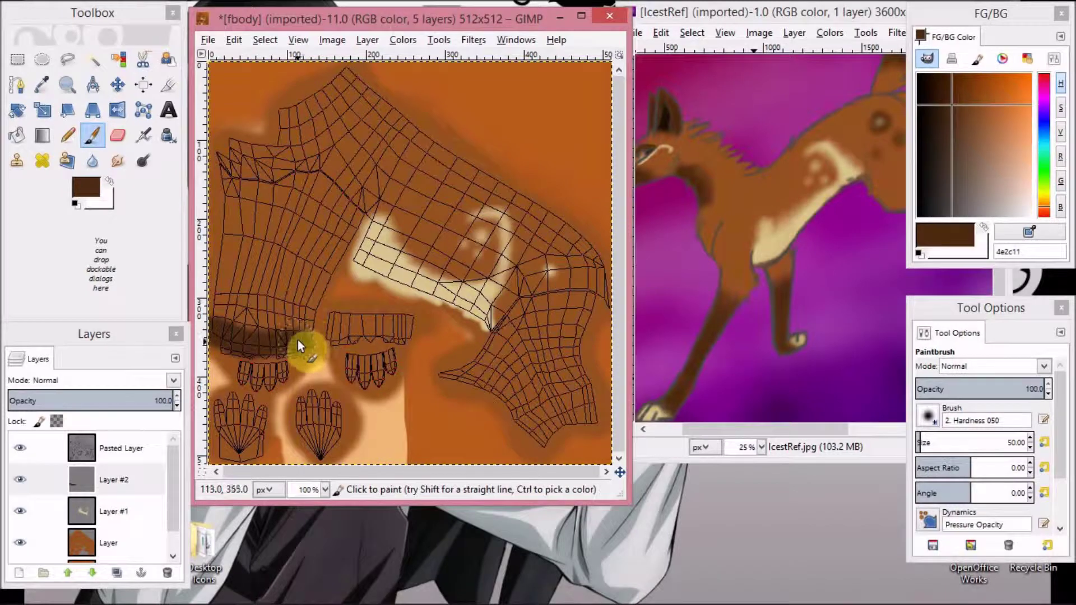
Paint a dark brown band over the small strip beside the front leg, trimming its lower edge with the Eraser
{"action": "mouse_move", "coordinate": [313, 325]}
{"action": "left_mouse_down"}
{"action": "mouse_move", "coordinate": [405, 338]}
{"action": "mouse_move", "coordinate": [404, 324]}
{"action": "mouse_move", "coordinate": [338, 332]}
{"action": "left_mouse_up"}
{"action": "left_click", "coordinate": [117, 135]}
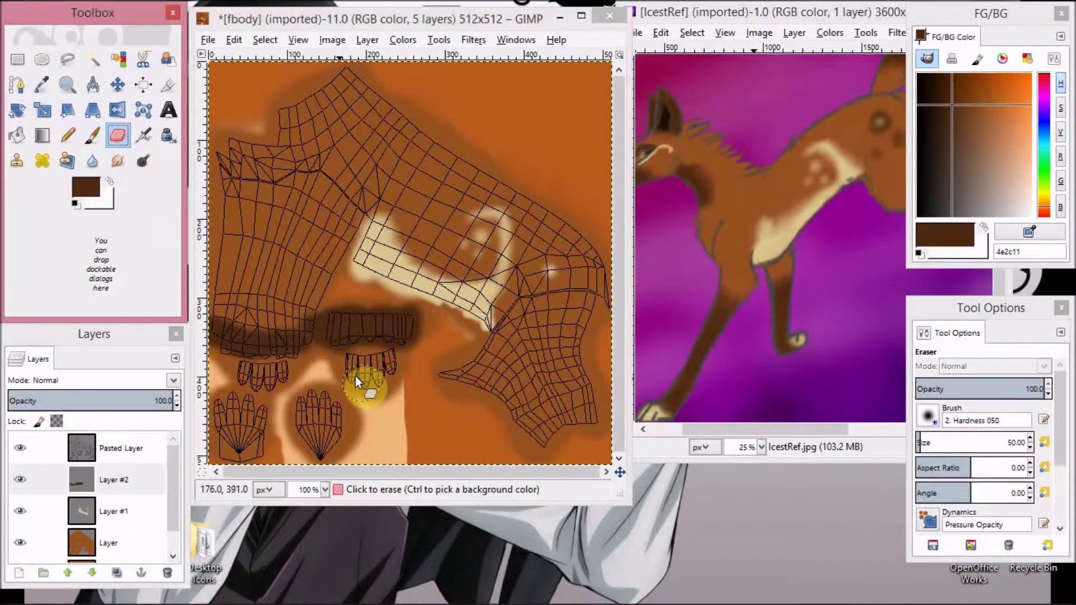
{"action": "mouse_move", "coordinate": [356, 376]}
{"action": "left_mouse_down"}
{"action": "mouse_move", "coordinate": [381, 345]}
{"action": "mouse_move", "coordinate": [247, 332]}
{"action": "left_mouse_up"}
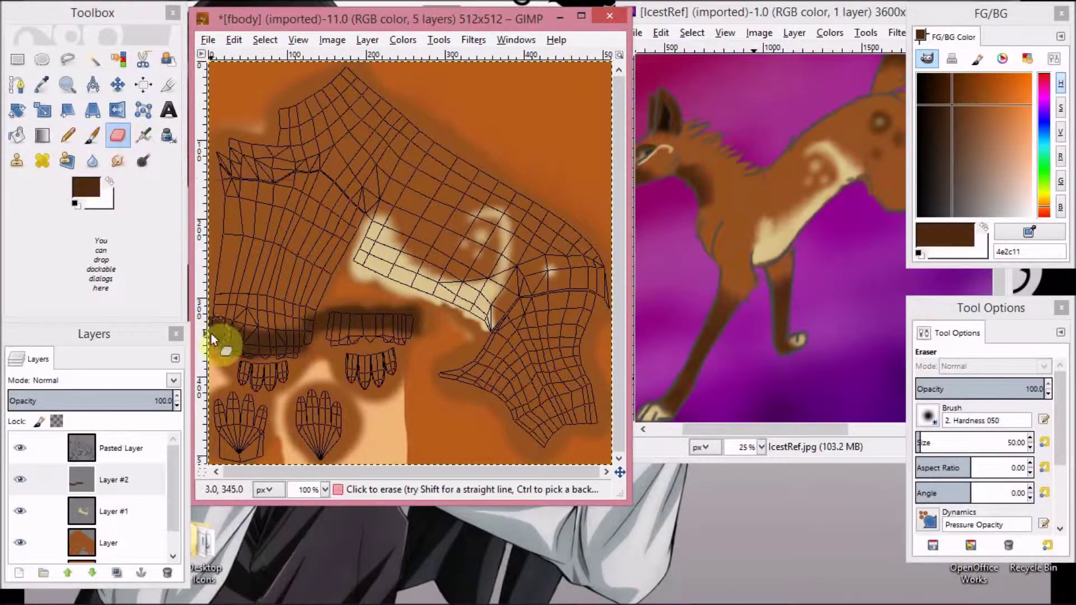
{"action": "mouse_move", "coordinate": [242, 367]}
{"action": "left_mouse_down"}
{"action": "mouse_move", "coordinate": [289, 366]}
{"action": "mouse_move", "coordinate": [234, 372]}
{"action": "mouse_move", "coordinate": [342, 408]}
{"action": "left_mouse_up"}
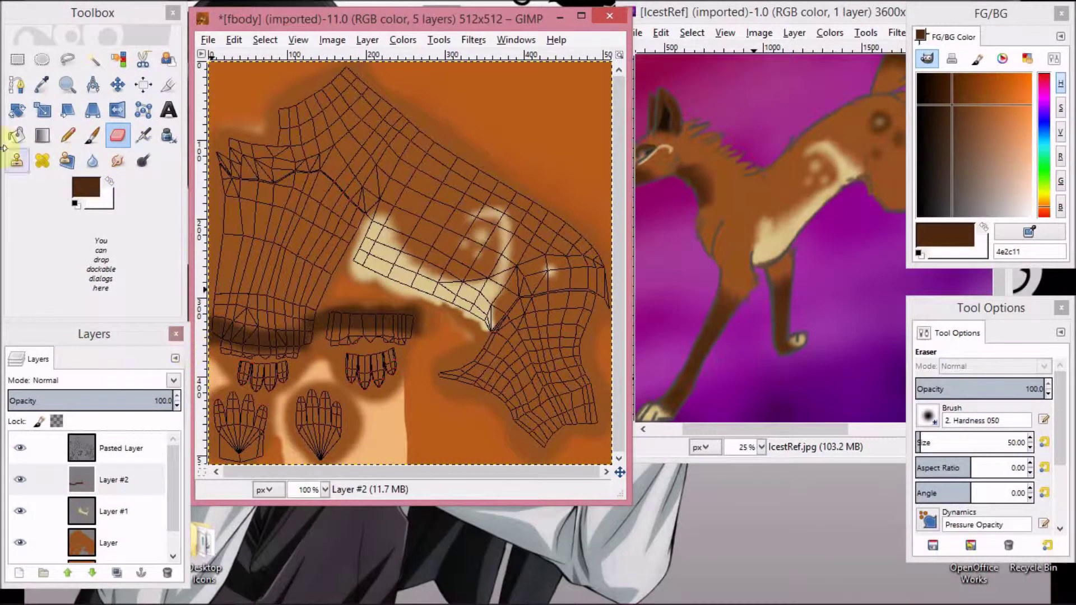
{"action": "left_click", "coordinate": [93, 136]}
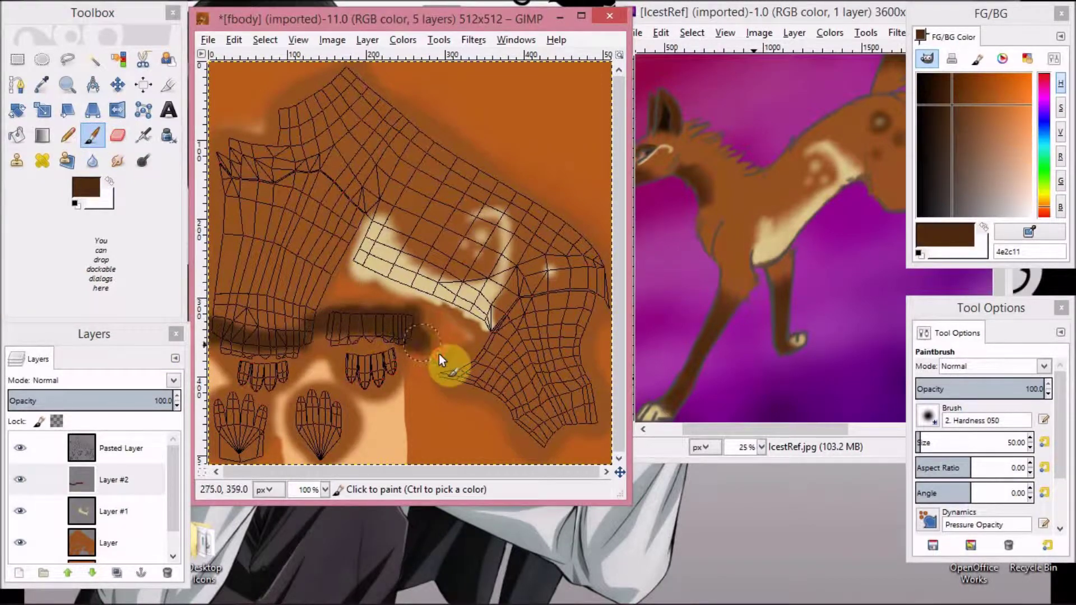
{"action": "left_click", "coordinate": [425, 344]}
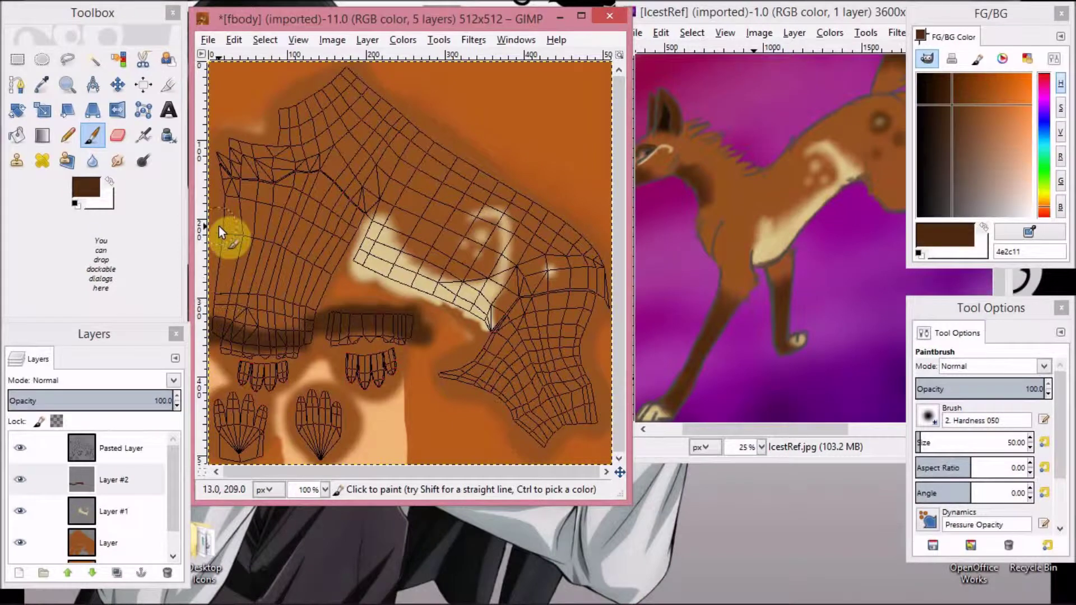
Bring the reference's front legs into view and erase all dark brown from the small strip beside the front leg
{"action": "mouse_move", "coordinate": [725, 429]}
{"action": "left_mouse_down"}
{"action": "mouse_move", "coordinate": [797, 430]}
{"action": "mouse_move", "coordinate": [694, 430]}
{"action": "left_mouse_up"}
{"action": "left_click", "coordinate": [118, 135]}
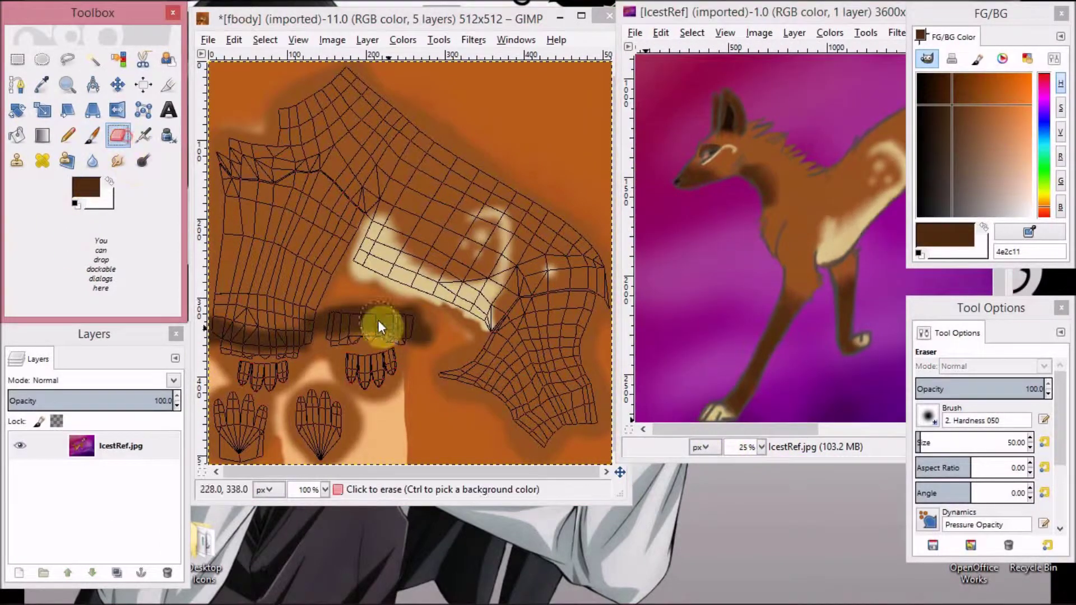
{"action": "mouse_move", "coordinate": [378, 322]}
{"action": "left_mouse_down"}
{"action": "mouse_move", "coordinate": [346, 318]}
{"action": "mouse_move", "coordinate": [422, 326]}
{"action": "mouse_move", "coordinate": [350, 308]}
{"action": "mouse_move", "coordinate": [340, 353]}
{"action": "left_mouse_up"}
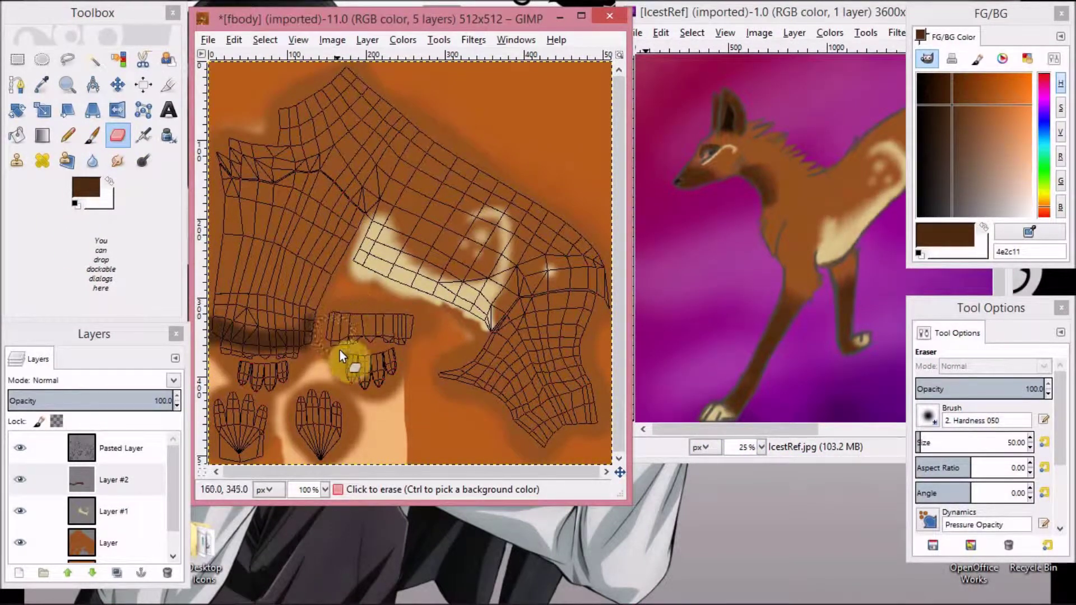
Paint the lower half of the front leg section solid dark brown and erase the overspill beyond its outer edge
{"action": "left_click", "coordinate": [93, 135]}
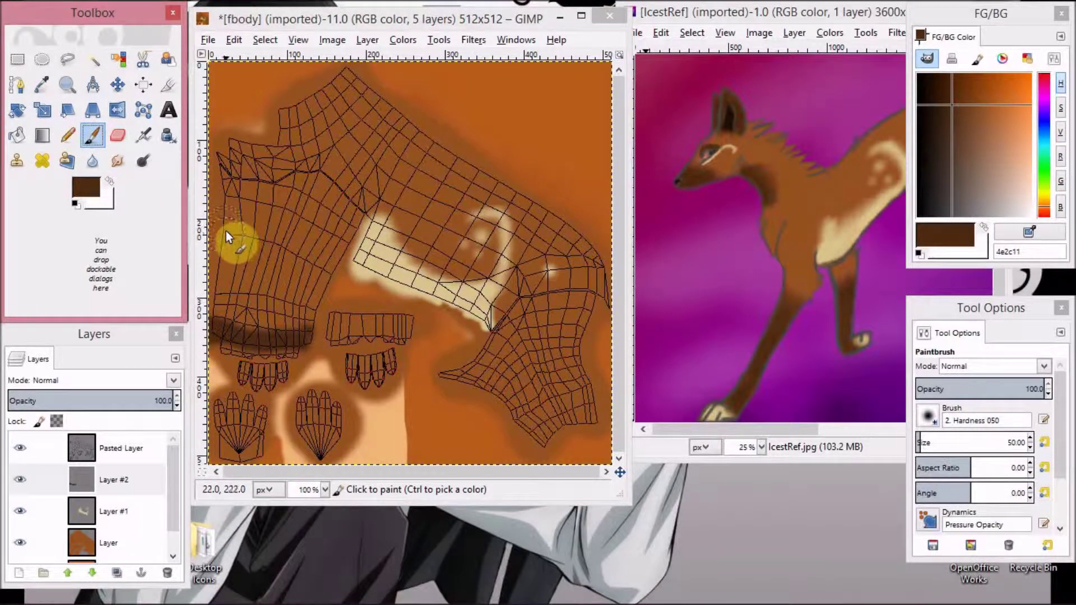
{"action": "mouse_move", "coordinate": [227, 231]}
{"action": "left_mouse_down"}
{"action": "mouse_move", "coordinate": [230, 220]}
{"action": "mouse_move", "coordinate": [338, 253]}
{"action": "left_mouse_up"}
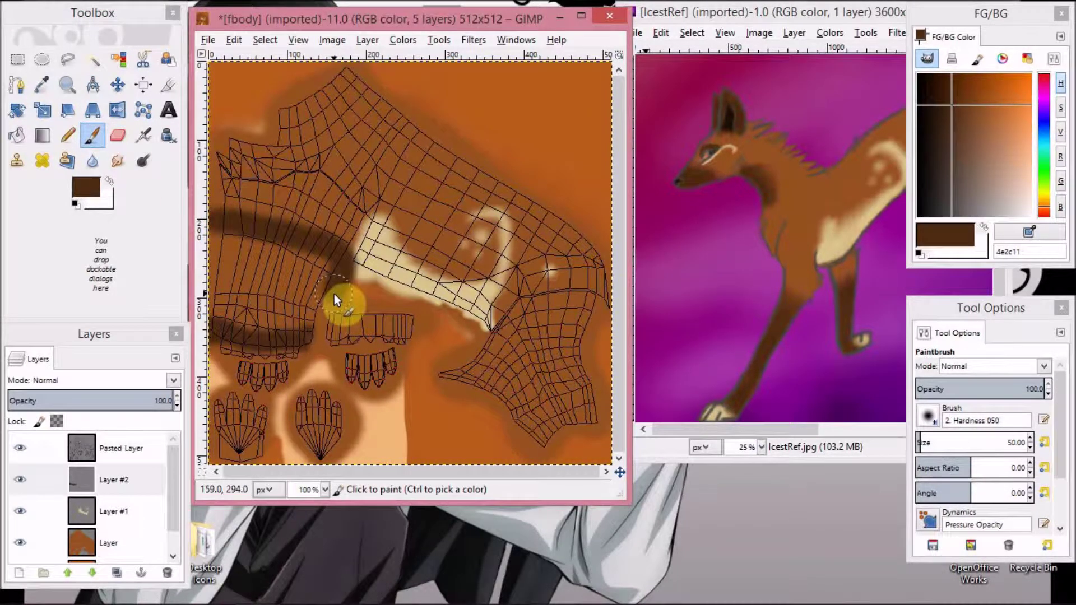
{"action": "mouse_move", "coordinate": [334, 293]}
{"action": "left_mouse_down"}
{"action": "mouse_move", "coordinate": [313, 322]}
{"action": "mouse_move", "coordinate": [251, 327]}
{"action": "mouse_move", "coordinate": [212, 306]}
{"action": "mouse_move", "coordinate": [214, 241]}
{"action": "mouse_move", "coordinate": [290, 247]}
{"action": "mouse_move", "coordinate": [323, 268]}
{"action": "mouse_move", "coordinate": [286, 327]}
{"action": "mouse_move", "coordinate": [217, 282]}
{"action": "mouse_move", "coordinate": [290, 262]}
{"action": "mouse_move", "coordinate": [303, 314]}
{"action": "mouse_move", "coordinate": [245, 265]}
{"action": "mouse_move", "coordinate": [253, 294]}
{"action": "mouse_move", "coordinate": [276, 276]}
{"action": "left_mouse_up"}
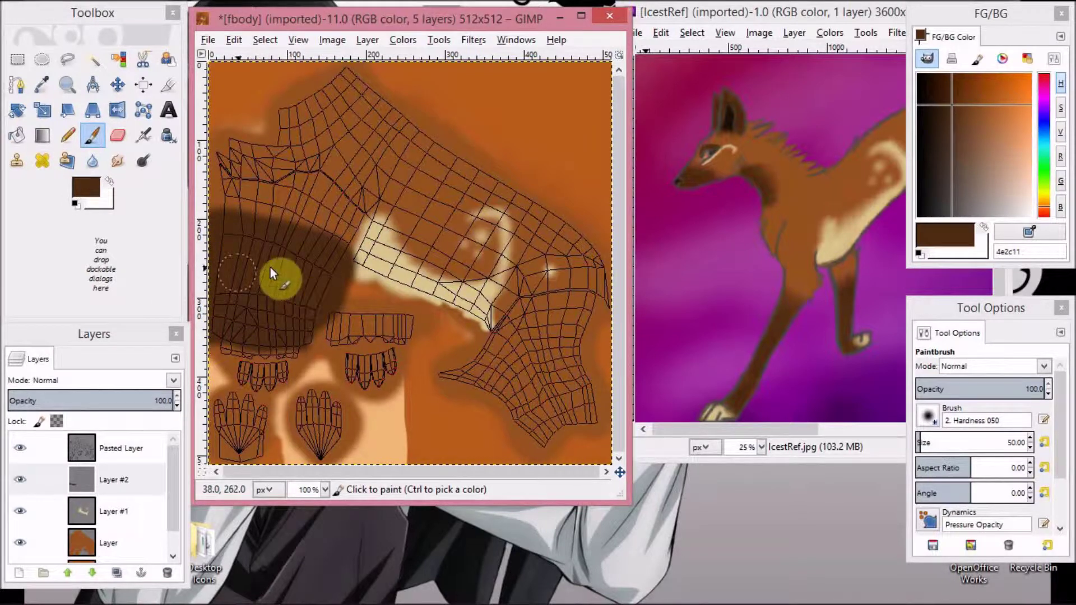
{"action": "left_click", "coordinate": [118, 135]}
{"action": "mouse_move", "coordinate": [364, 255]}
{"action": "left_mouse_down"}
{"action": "mouse_move", "coordinate": [339, 312]}
{"action": "mouse_move", "coordinate": [341, 354]}
{"action": "left_mouse_up"}
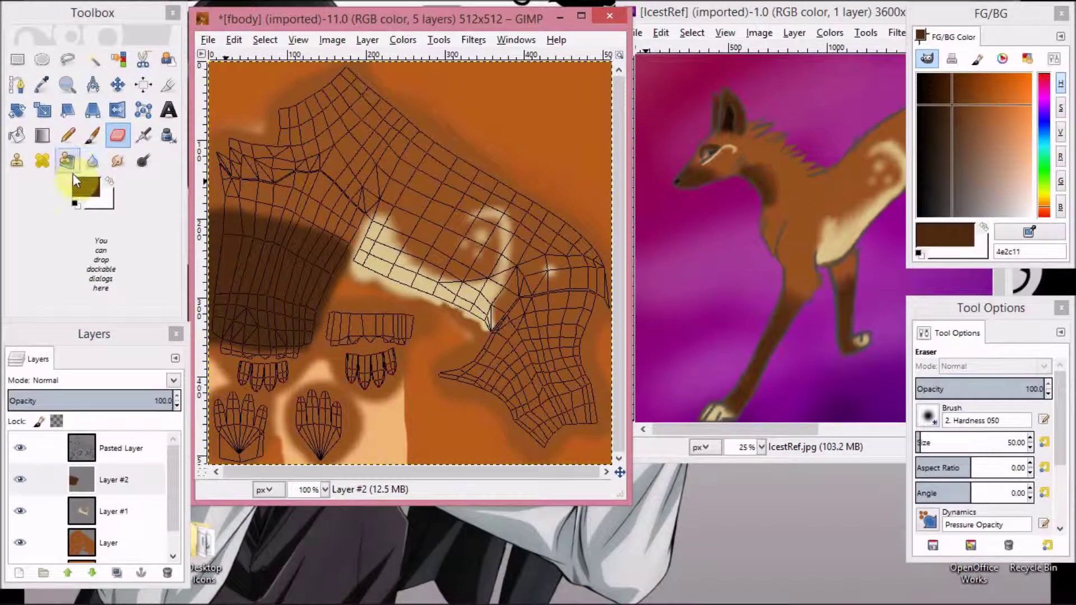
Smudge the upper edge of the dark brown front leg section upward into fur-like streaks with a size 7 brush
{"action": "left_click", "coordinate": [117, 160]}
{"action": "left_click", "coordinate": [1031, 450]}
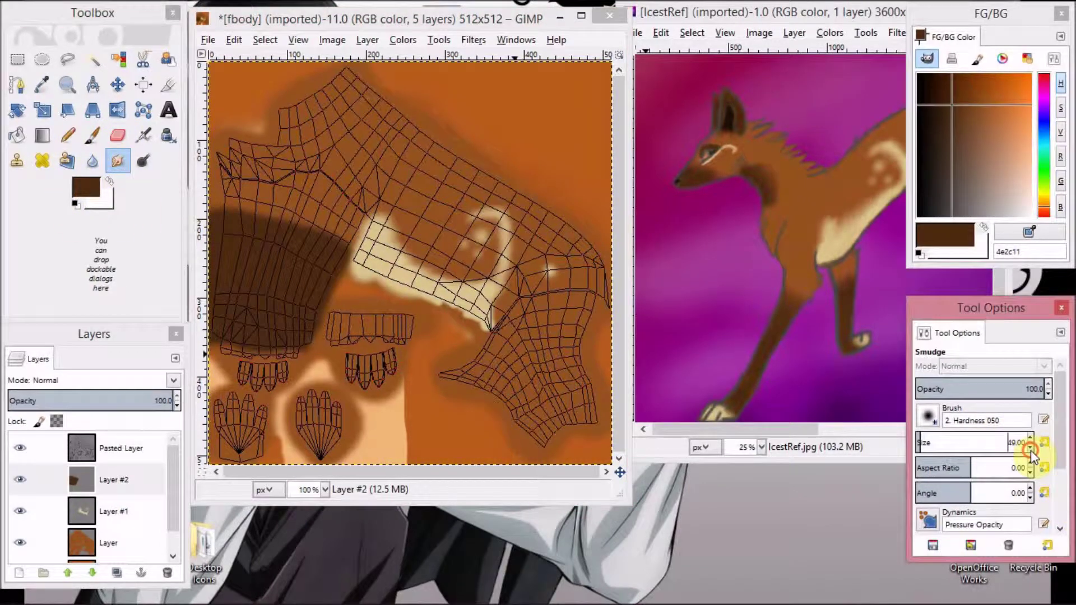
{"action": "mouse_move", "coordinate": [1062, 439]}
{"action": "left_mouse_down"}
{"action": "mouse_move", "coordinate": [1065, 513]}
{"action": "mouse_move", "coordinate": [1060, 448]}
{"action": "left_mouse_up"}
{"action": "left_click", "coordinate": [1017, 524]}
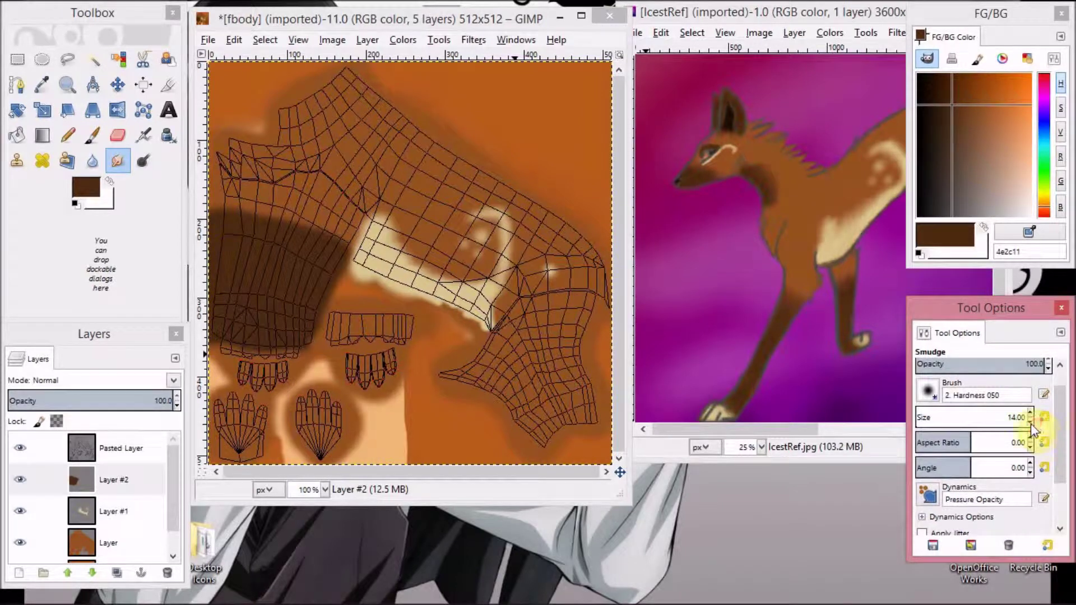
{"action": "left_click", "coordinate": [1031, 423]}
{"action": "left_click", "coordinate": [224, 217]}
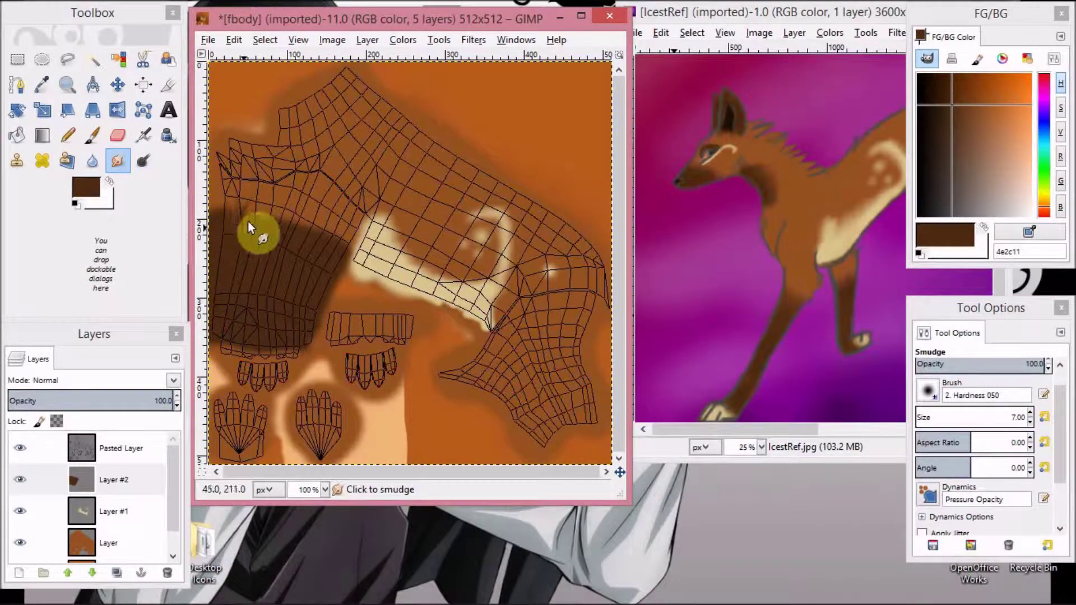
{"action": "mouse_move", "coordinate": [248, 223]}
{"action": "left_mouse_down"}
{"action": "mouse_move", "coordinate": [275, 201]}
{"action": "mouse_move", "coordinate": [253, 230]}
{"action": "mouse_move", "coordinate": [269, 236]}
{"action": "mouse_move", "coordinate": [292, 208]}
{"action": "mouse_move", "coordinate": [301, 216]}
{"action": "mouse_move", "coordinate": [292, 240]}
{"action": "mouse_move", "coordinate": [308, 217]}
{"action": "mouse_move", "coordinate": [300, 250]}
{"action": "mouse_move", "coordinate": [332, 217]}
{"action": "mouse_move", "coordinate": [324, 252]}
{"action": "mouse_move", "coordinate": [348, 253]}
{"action": "left_mouse_up"}
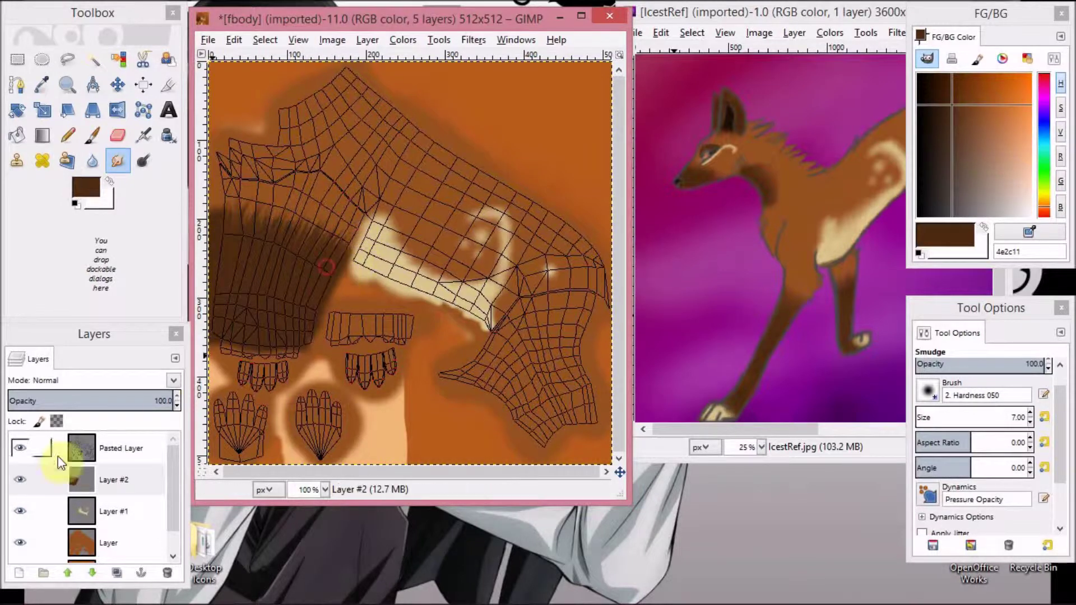
Hide the UV guide while blurring the dark brown leg section's streaked upper edge at brush size 19, and show it again
{"action": "left_click", "coordinate": [20, 448]}
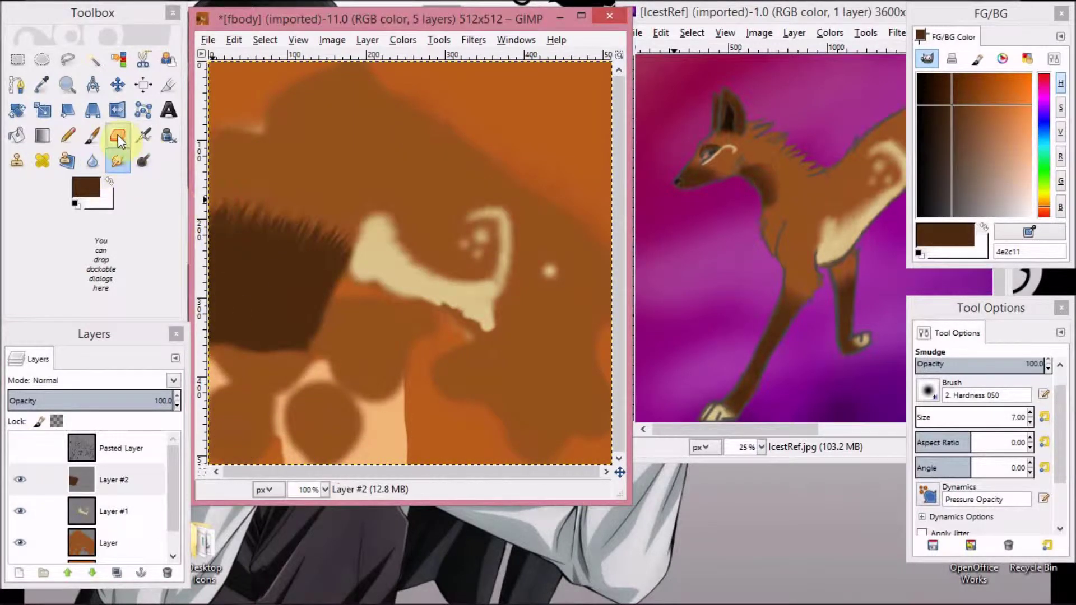
{"action": "left_click", "coordinate": [92, 161]}
{"action": "left_click", "coordinate": [1029, 413]}
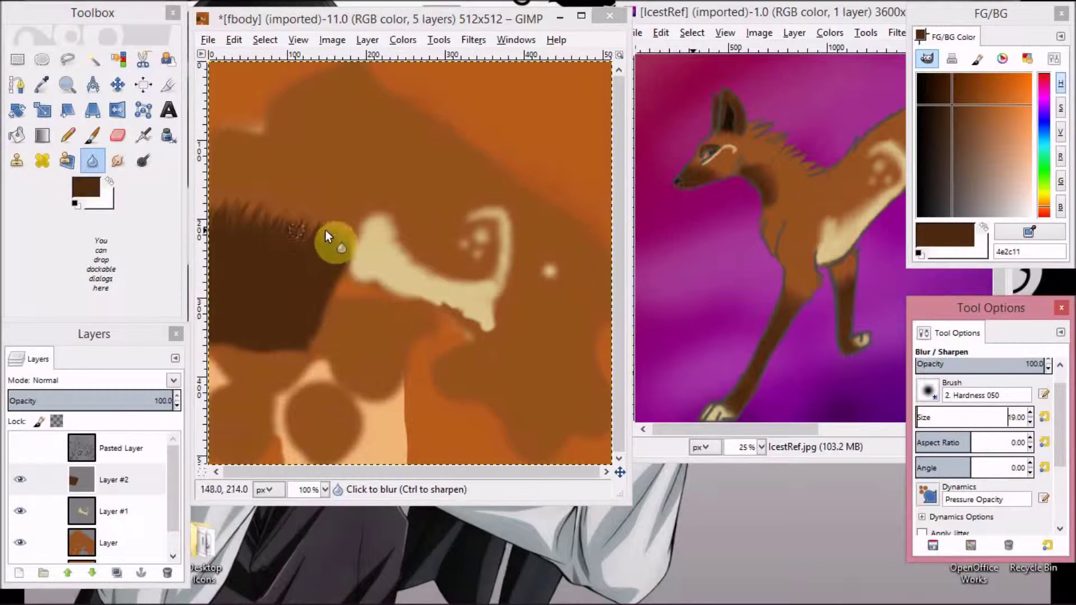
{"action": "mouse_move", "coordinate": [349, 230]}
{"action": "left_mouse_down"}
{"action": "mouse_move", "coordinate": [305, 247]}
{"action": "mouse_move", "coordinate": [307, 211]}
{"action": "mouse_move", "coordinate": [268, 218]}
{"action": "mouse_move", "coordinate": [259, 200]}
{"action": "mouse_move", "coordinate": [222, 259]}
{"action": "mouse_move", "coordinate": [222, 202]}
{"action": "mouse_move", "coordinate": [283, 235]}
{"action": "mouse_move", "coordinate": [341, 232]}
{"action": "mouse_move", "coordinate": [294, 258]}
{"action": "left_mouse_up"}
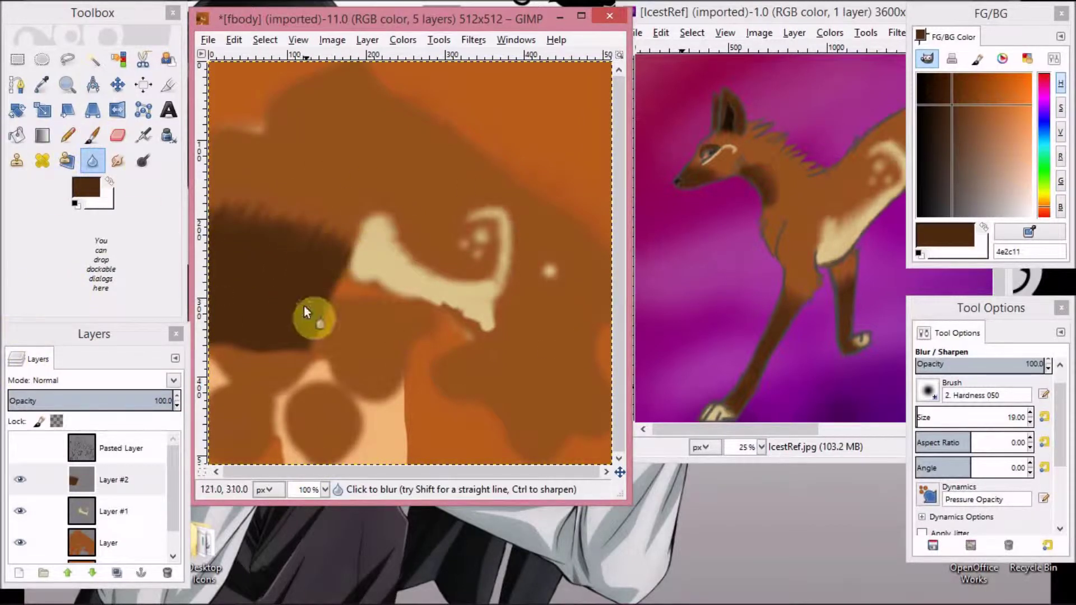
{"action": "left_click", "coordinate": [19, 448]}
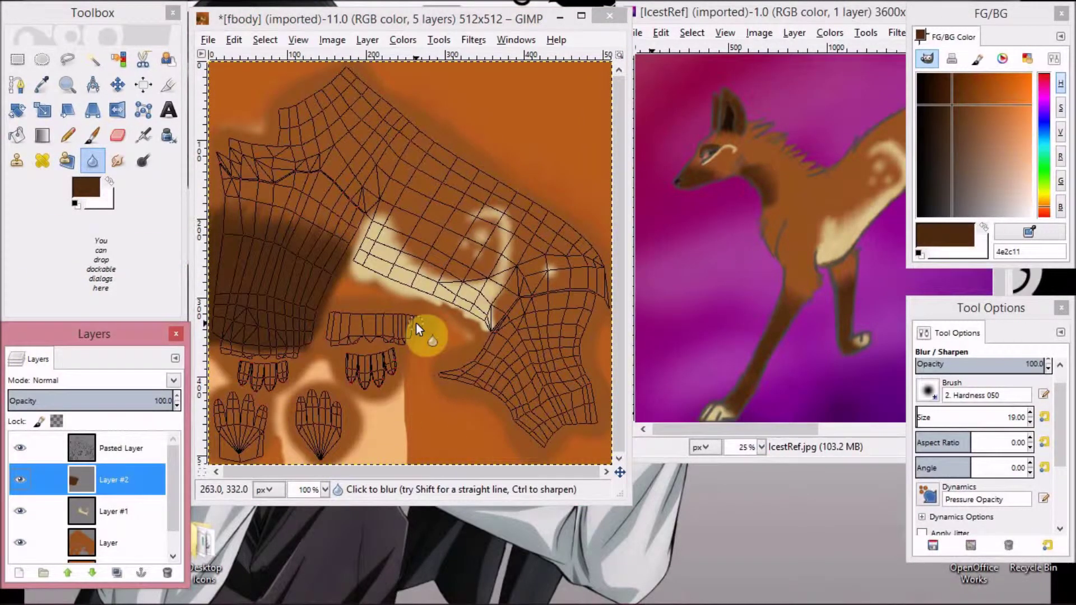
Pick the cream dbc88d from the belly marking and paint the front toes and first paw pad on Layer #1
{"action": "left_click", "coordinate": [41, 84]}
{"action": "left_click", "coordinate": [112, 511]}
{"action": "left_click", "coordinate": [382, 257]}
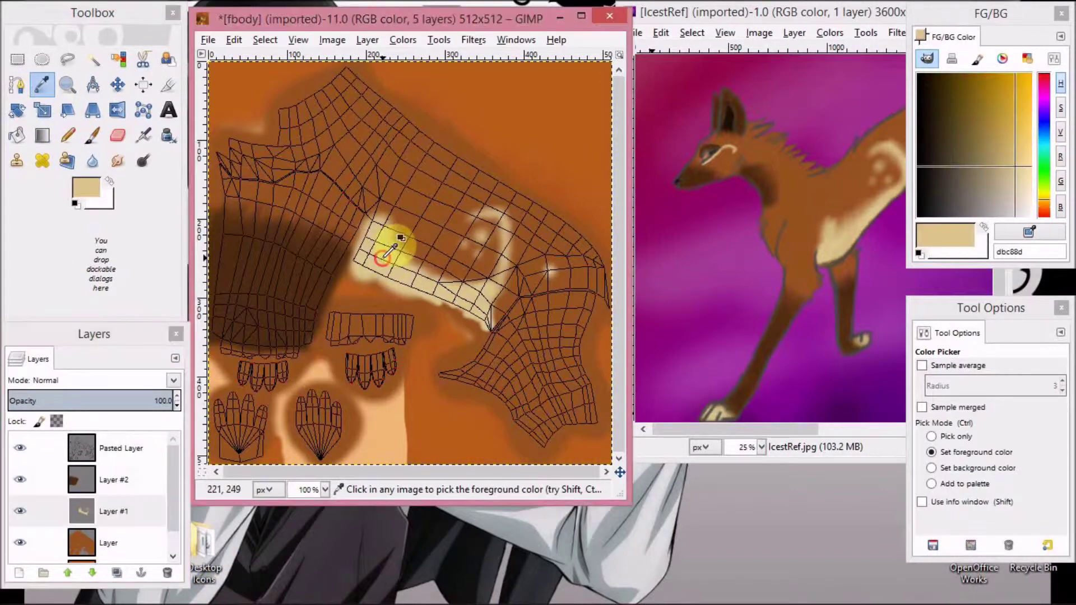
{"action": "left_click", "coordinate": [92, 135]}
{"action": "mouse_move", "coordinate": [234, 356]}
{"action": "left_mouse_down"}
{"action": "mouse_move", "coordinate": [210, 345]}
{"action": "mouse_move", "coordinate": [272, 347]}
{"action": "mouse_move", "coordinate": [262, 360]}
{"action": "mouse_move", "coordinate": [301, 353]}
{"action": "mouse_move", "coordinate": [290, 378]}
{"action": "mouse_move", "coordinate": [281, 379]}
{"action": "mouse_move", "coordinate": [285, 362]}
{"action": "mouse_move", "coordinate": [263, 386]}
{"action": "mouse_move", "coordinate": [246, 374]}
{"action": "mouse_move", "coordinate": [247, 383]}
{"action": "mouse_move", "coordinate": [253, 369]}
{"action": "mouse_move", "coordinate": [238, 360]}
{"action": "mouse_move", "coordinate": [245, 384]}
{"action": "mouse_move", "coordinate": [262, 392]}
{"action": "mouse_move", "coordinate": [287, 375]}
{"action": "mouse_move", "coordinate": [261, 387]}
{"action": "mouse_move", "coordinate": [234, 371]}
{"action": "mouse_move", "coordinate": [235, 409]}
{"action": "mouse_move", "coordinate": [238, 397]}
{"action": "mouse_move", "coordinate": [244, 411]}
{"action": "mouse_move", "coordinate": [238, 403]}
{"action": "mouse_move", "coordinate": [224, 419]}
{"action": "mouse_move", "coordinate": [260, 429]}
{"action": "mouse_move", "coordinate": [209, 425]}
{"action": "mouse_move", "coordinate": [249, 437]}
{"action": "mouse_move", "coordinate": [209, 449]}
{"action": "mouse_move", "coordinate": [250, 464]}
{"action": "mouse_move", "coordinate": [260, 448]}
{"action": "mouse_move", "coordinate": [265, 460]}
{"action": "mouse_move", "coordinate": [260, 403]}
{"action": "left_mouse_up"}
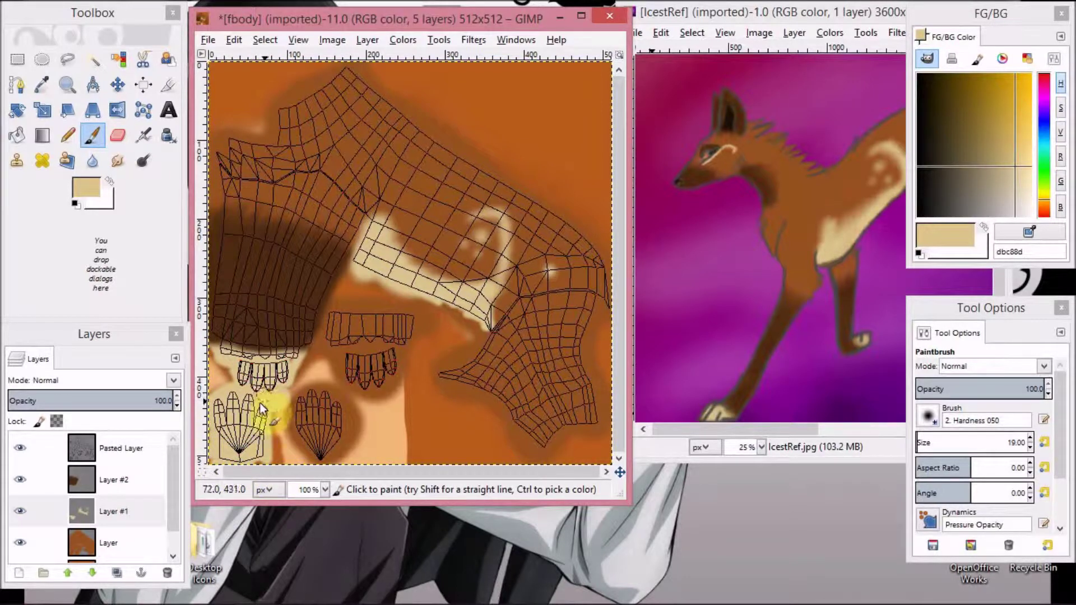
Enlarge the brush to size 29 and paint the second paw pad and the hind toes cream
{"action": "left_click", "coordinate": [1031, 440]}
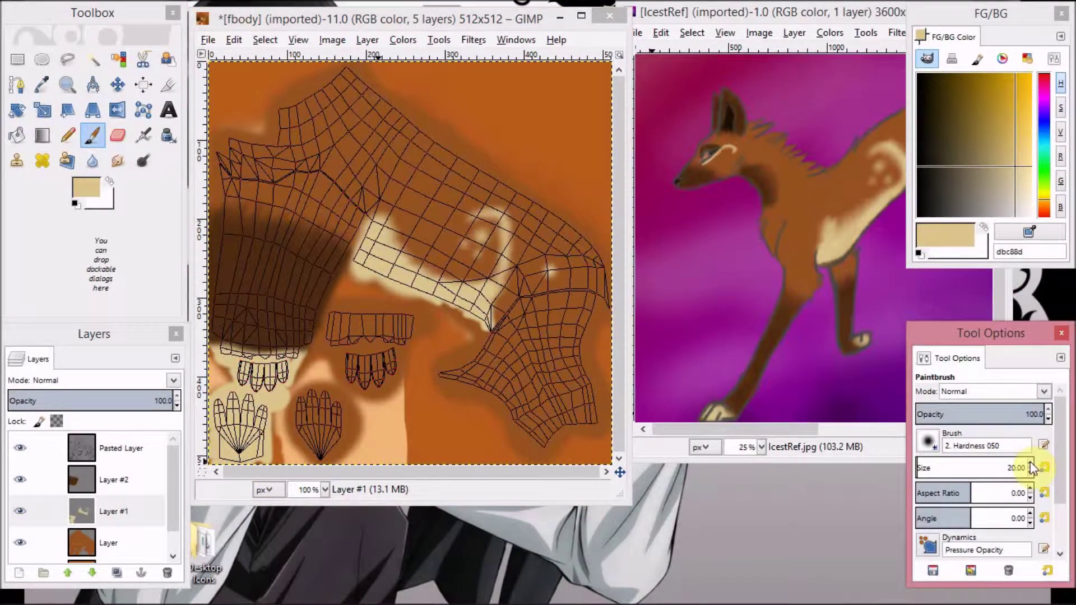
{"action": "mouse_move", "coordinate": [297, 409]}
{"action": "left_mouse_down"}
{"action": "mouse_move", "coordinate": [335, 459]}
{"action": "mouse_move", "coordinate": [302, 422]}
{"action": "mouse_move", "coordinate": [331, 415]}
{"action": "mouse_move", "coordinate": [323, 424]}
{"action": "left_mouse_up"}
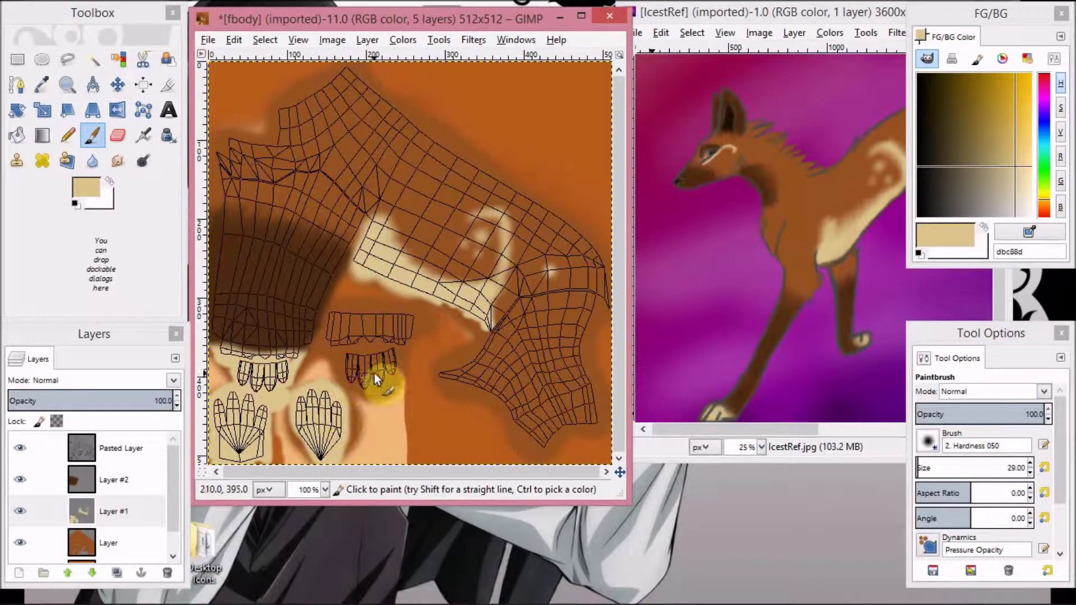
{"action": "mouse_move", "coordinate": [374, 373]}
{"action": "left_mouse_down"}
{"action": "mouse_move", "coordinate": [344, 352]}
{"action": "mouse_move", "coordinate": [395, 364]}
{"action": "mouse_move", "coordinate": [375, 377]}
{"action": "mouse_move", "coordinate": [341, 363]}
{"action": "mouse_move", "coordinate": [345, 344]}
{"action": "mouse_move", "coordinate": [416, 352]}
{"action": "mouse_move", "coordinate": [359, 379]}
{"action": "mouse_move", "coordinate": [368, 342]}
{"action": "mouse_move", "coordinate": [355, 344]}
{"action": "mouse_move", "coordinate": [374, 339]}
{"action": "mouse_move", "coordinate": [418, 375]}
{"action": "left_mouse_up"}
Extend the cream around the hind toes and along the lower edge of the small strip above them
{"action": "left_click", "coordinate": [117, 135]}
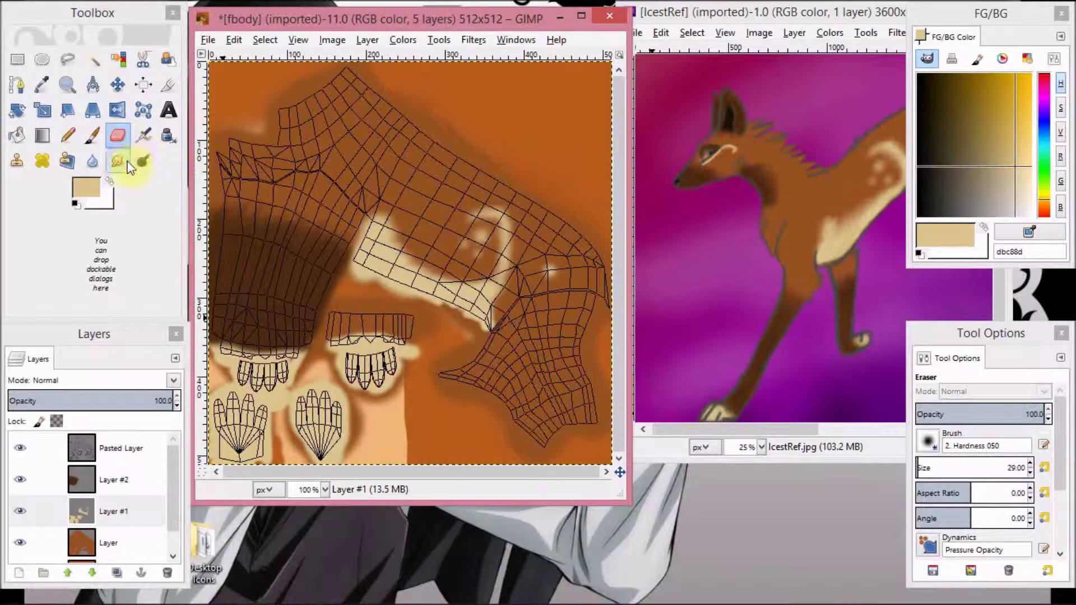
{"action": "left_click", "coordinate": [92, 135]}
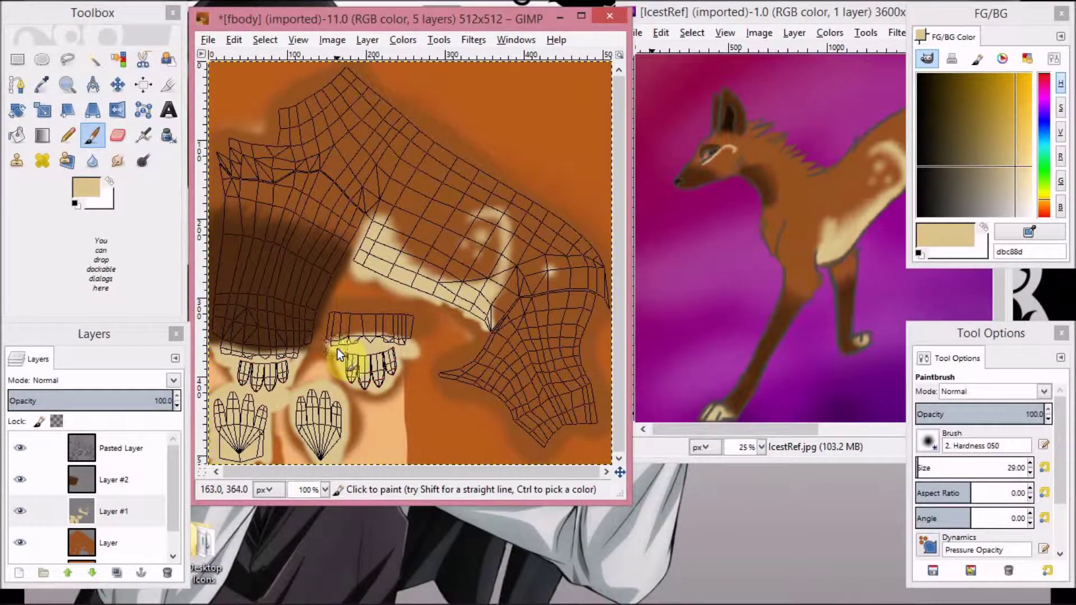
{"action": "mouse_move", "coordinate": [338, 348]}
{"action": "left_mouse_down"}
{"action": "mouse_move", "coordinate": [406, 399]}
{"action": "mouse_move", "coordinate": [411, 361]}
{"action": "mouse_move", "coordinate": [365, 301]}
{"action": "mouse_move", "coordinate": [391, 347]}
{"action": "mouse_move", "coordinate": [413, 344]}
{"action": "mouse_move", "coordinate": [367, 372]}
{"action": "mouse_move", "coordinate": [324, 342]}
{"action": "mouse_move", "coordinate": [359, 380]}
{"action": "left_mouse_up"}
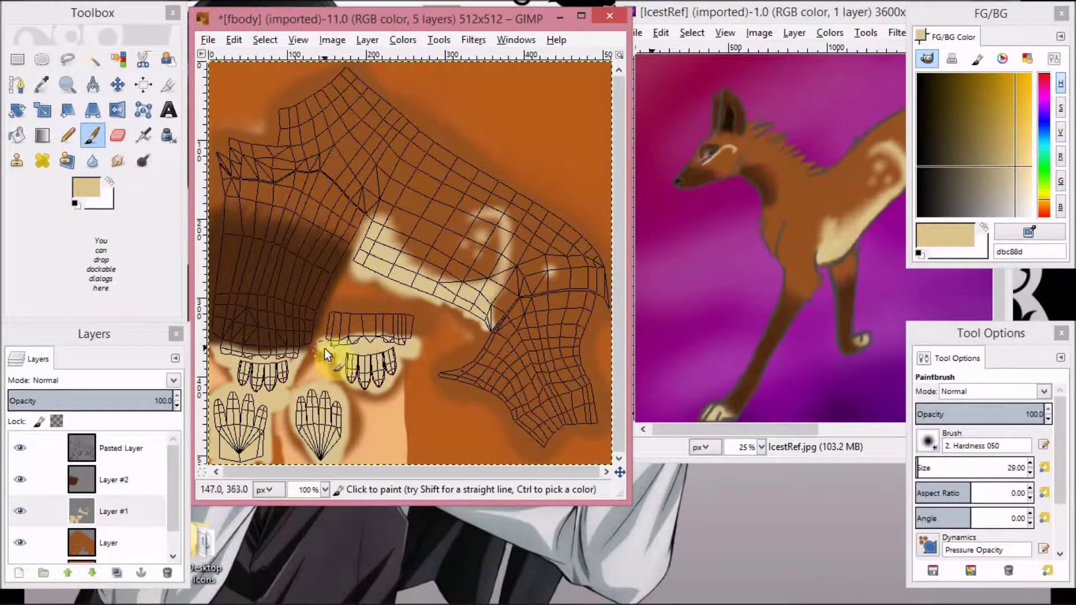
{"action": "mouse_move", "coordinate": [325, 349]}
{"action": "left_mouse_down"}
{"action": "mouse_move", "coordinate": [415, 344]}
{"action": "mouse_move", "coordinate": [316, 337]}
{"action": "mouse_move", "coordinate": [407, 340]}
{"action": "mouse_move", "coordinate": [328, 335]}
{"action": "mouse_move", "coordinate": [441, 327]}
{"action": "mouse_move", "coordinate": [462, 353]}
{"action": "mouse_move", "coordinate": [314, 333]}
{"action": "mouse_move", "coordinate": [441, 342]}
{"action": "mouse_move", "coordinate": [402, 381]}
{"action": "mouse_move", "coordinate": [335, 321]}
{"action": "left_mouse_up"}
{"action": "left_click", "coordinate": [117, 136]}
{"action": "left_click", "coordinate": [93, 161]}
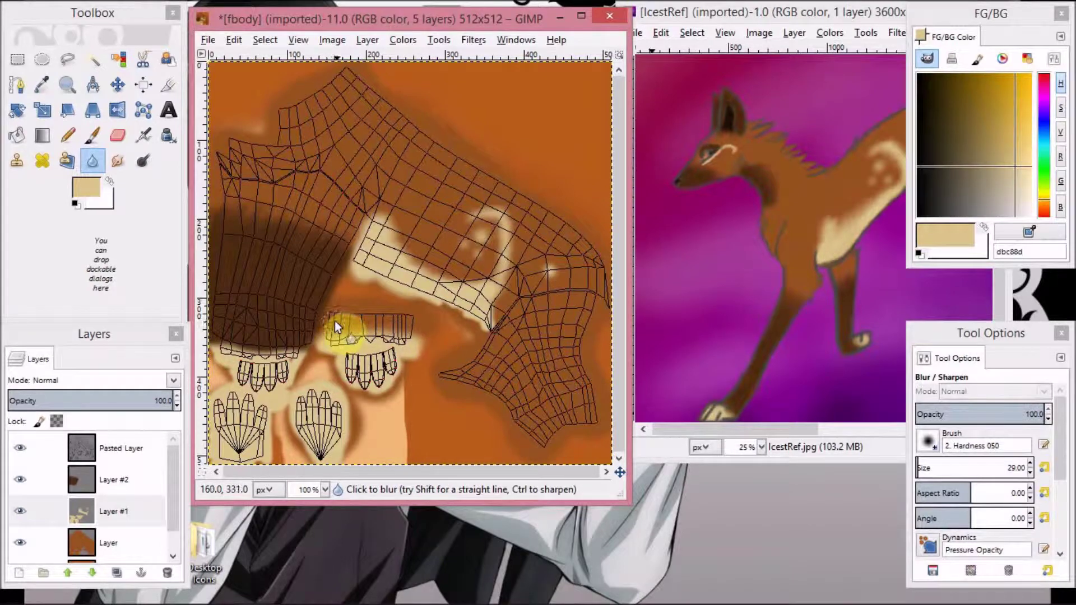
Pick the dark brown 4e2c11 from the leg section on Layer #2 and bring the reference's hip spots into view
{"action": "left_click", "coordinate": [90, 481]}
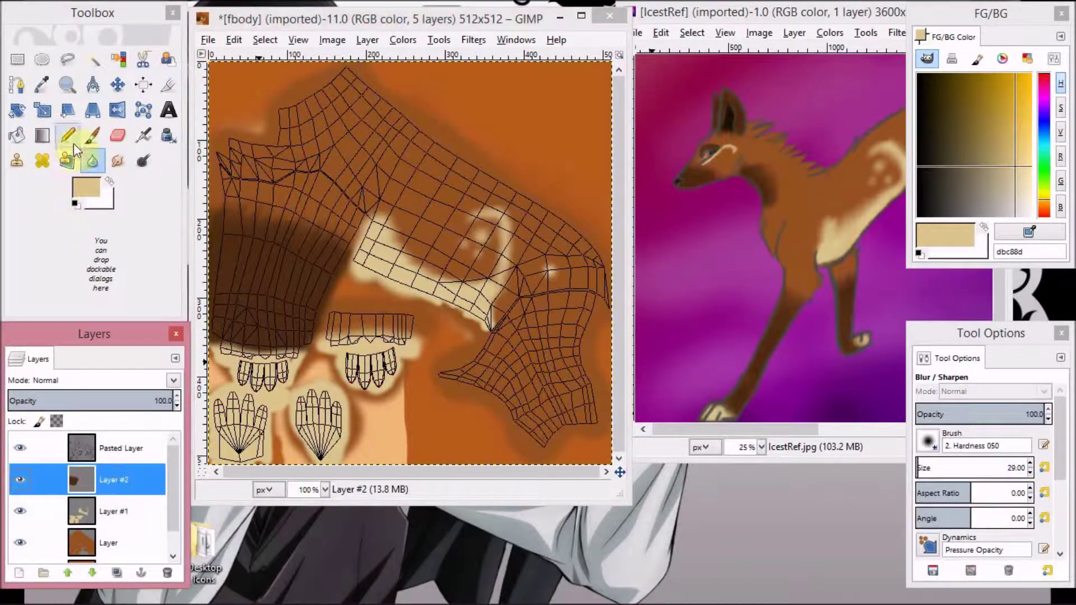
{"action": "left_click", "coordinate": [44, 84]}
{"action": "left_click", "coordinate": [272, 247]}
{"action": "left_click_drag", "start_coordinate": [741, 431], "coordinate": [819, 431]}
{"action": "scroll", "coordinate": [819, 291], "scroll_direction": "up", "scroll_amount": 2}
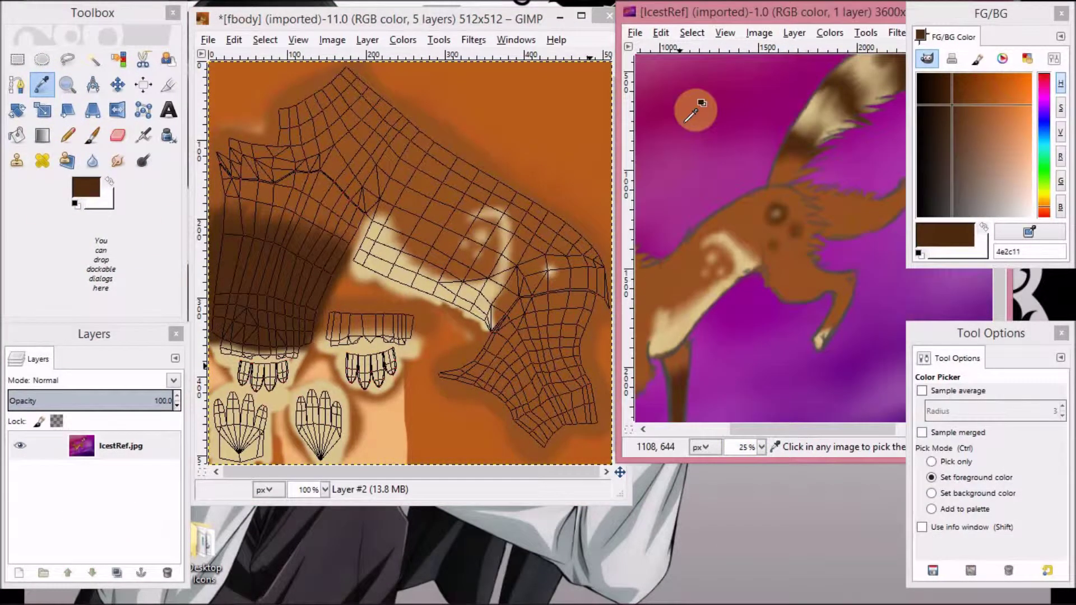
{"action": "left_click", "coordinate": [493, 20]}
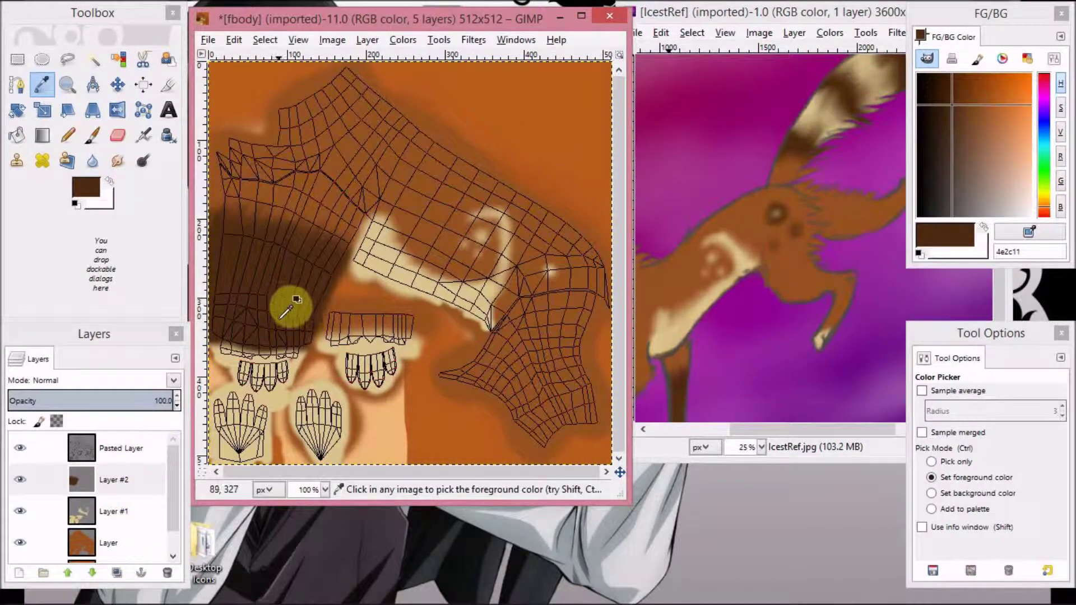
Add a new layer directly above the base color layer for painting the dark hip spots
{"action": "left_click", "coordinate": [133, 509]}
{"action": "left_click", "coordinate": [132, 539]}
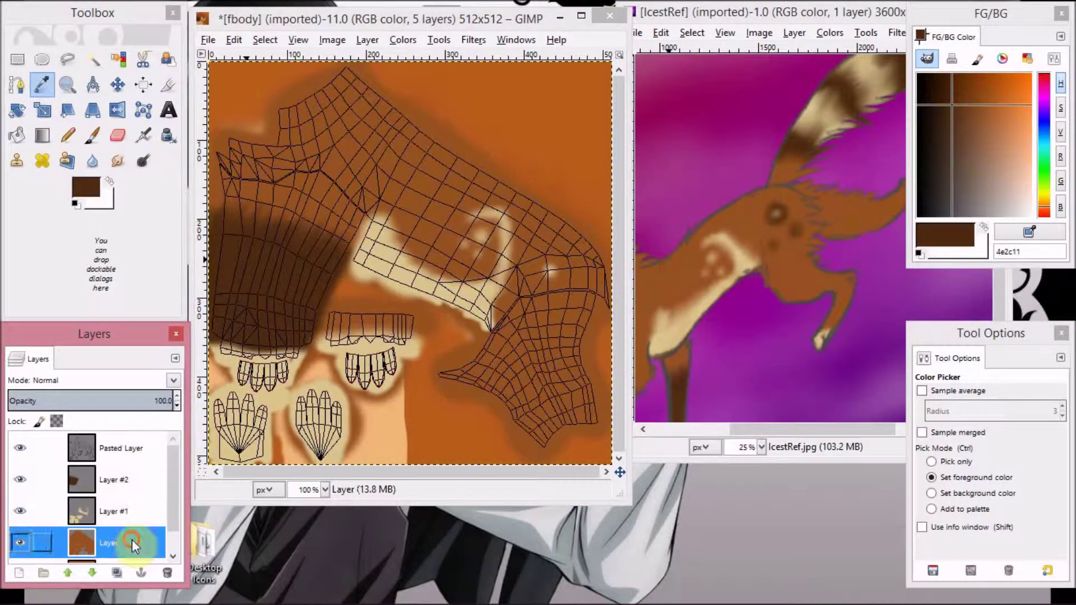
{"action": "left_click", "coordinate": [92, 135]}
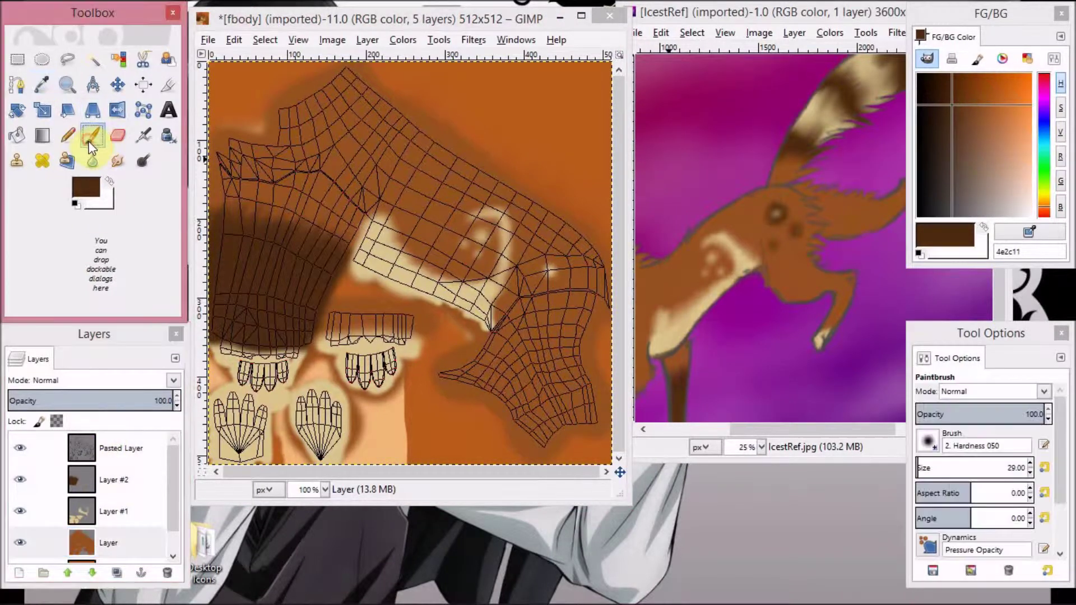
{"action": "left_click", "coordinate": [25, 572]}
{"action": "key", "text": "Return"}
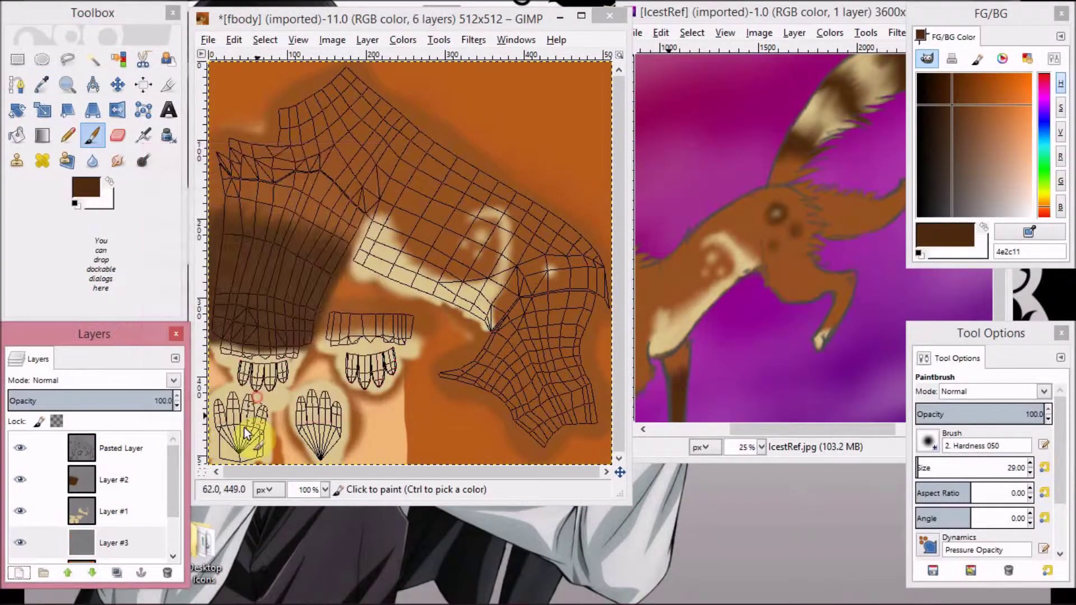
Paint a dark brown ring behind the cream hip dot with the Paintbrush at size 78
{"action": "left_click", "coordinate": [1031, 465]}
{"action": "left_click", "coordinate": [1031, 465]}
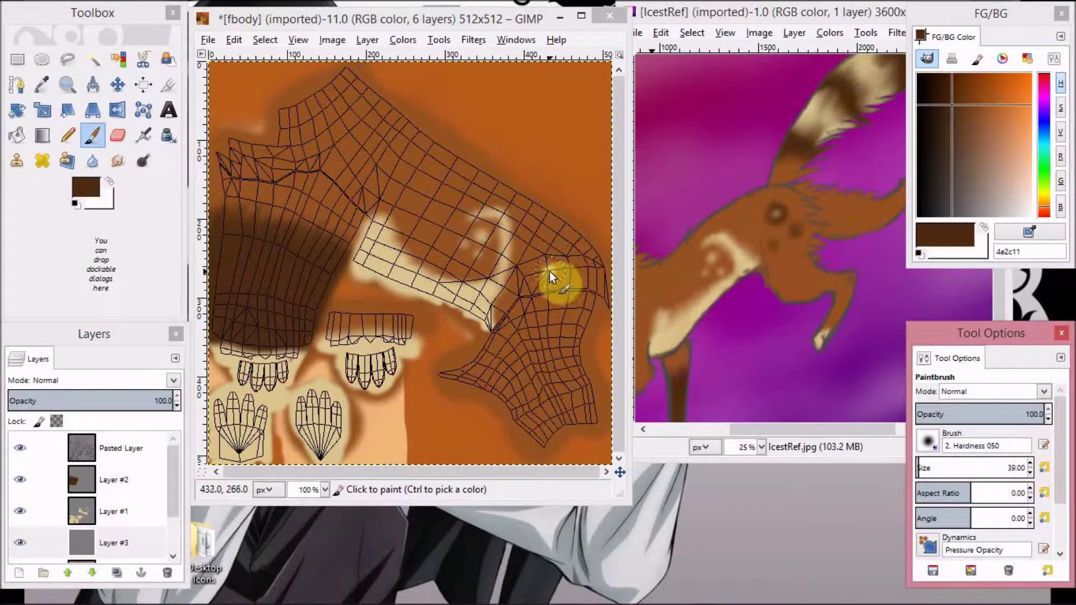
{"action": "left_click", "coordinate": [549, 271]}
{"action": "left_click", "coordinate": [1032, 464]}
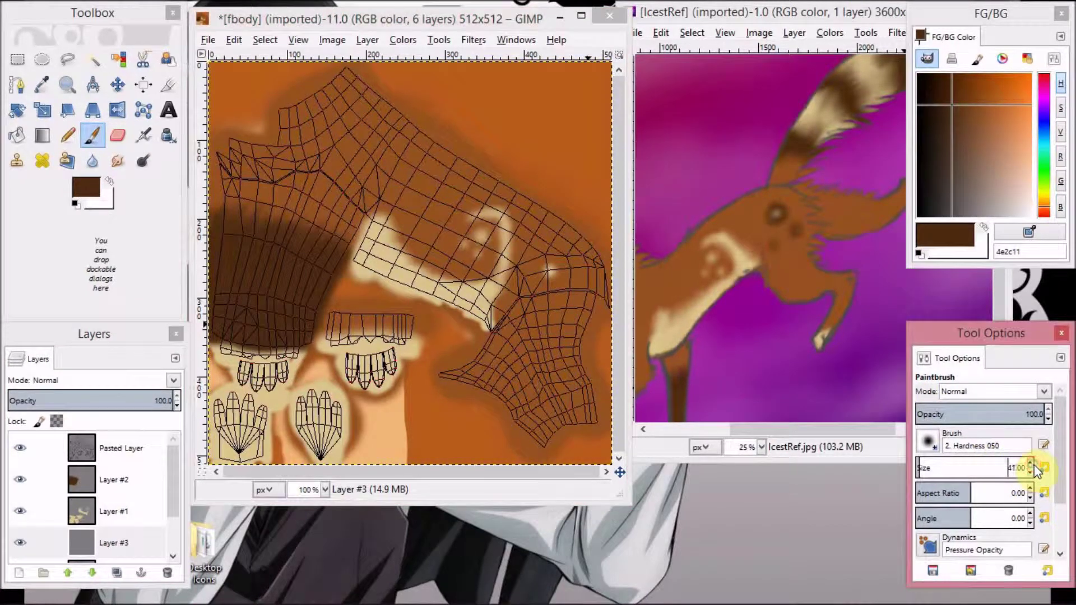
{"action": "left_click", "coordinate": [552, 272]}
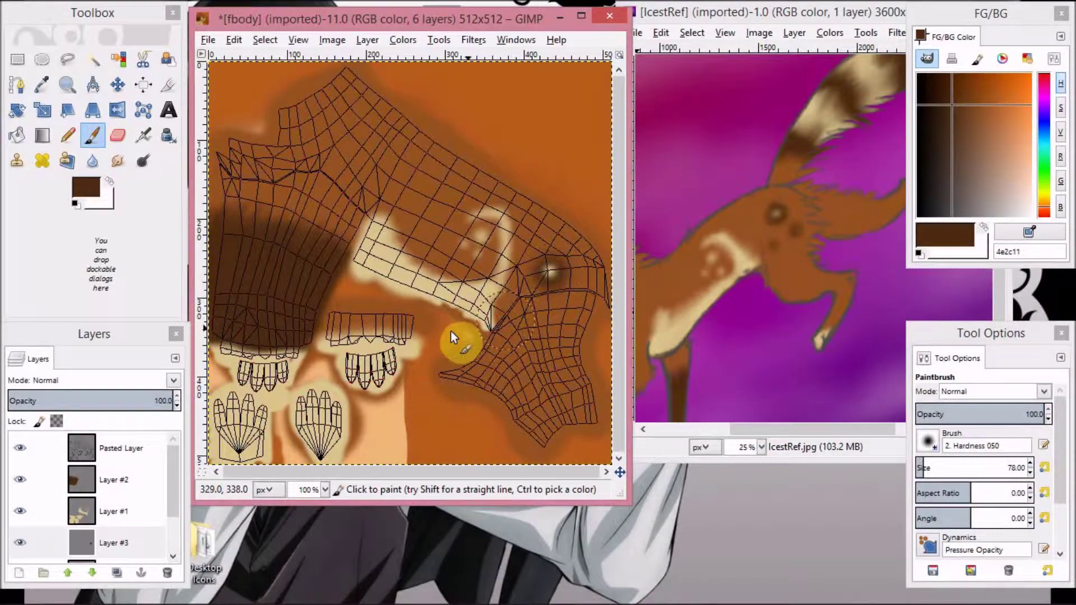
Reduce the brush to size 41 and dab two smaller dark brown spots below the ringed hip spot
{"action": "left_click", "coordinate": [1029, 476]}
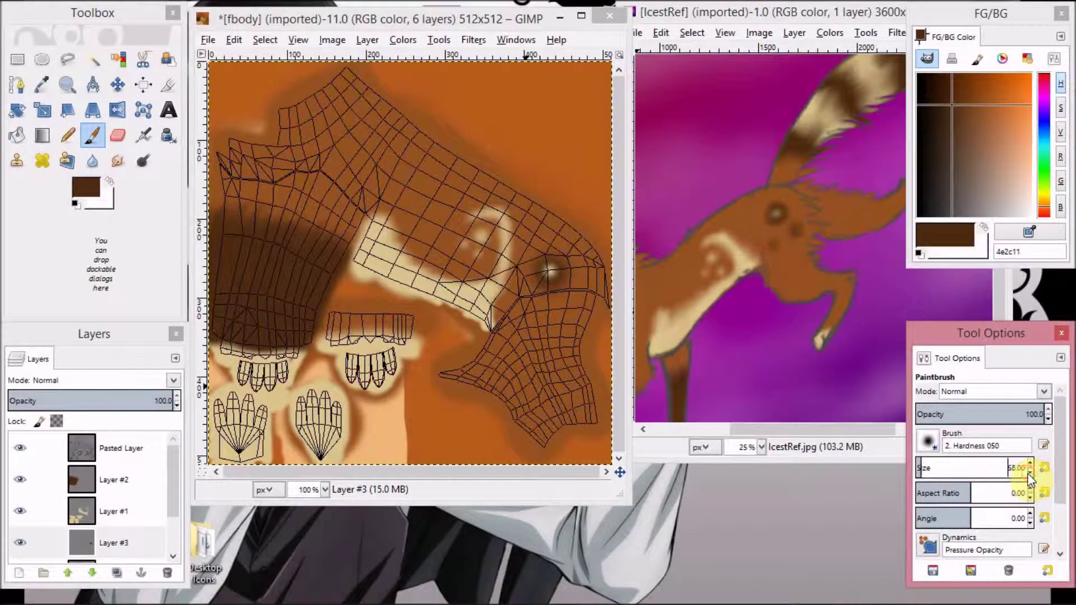
{"action": "left_click", "coordinate": [564, 304]}
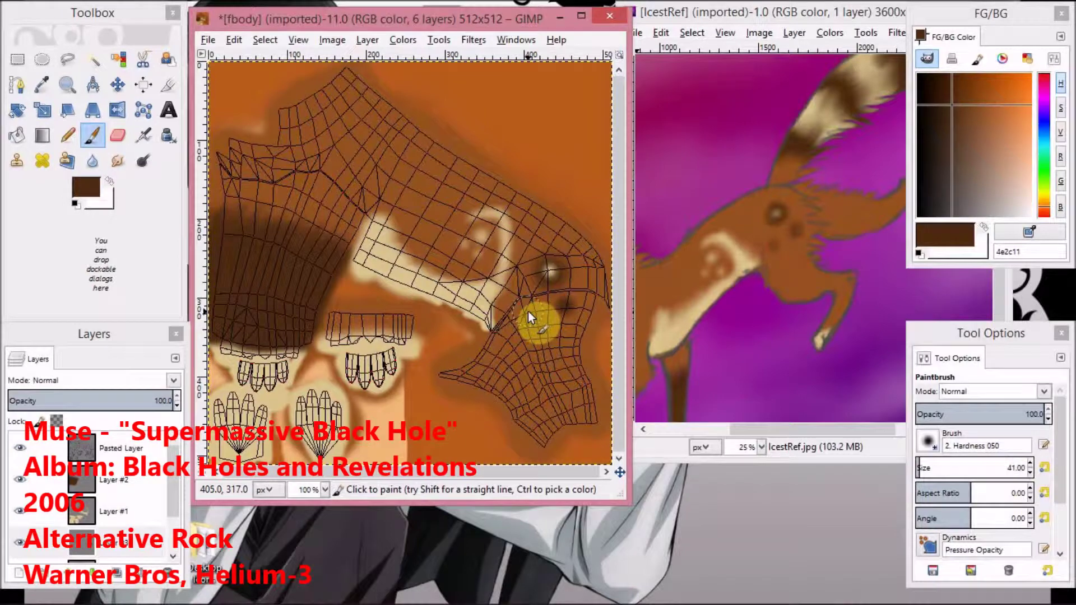
{"action": "left_click", "coordinate": [528, 311]}
{"action": "left_click", "coordinate": [546, 416]}
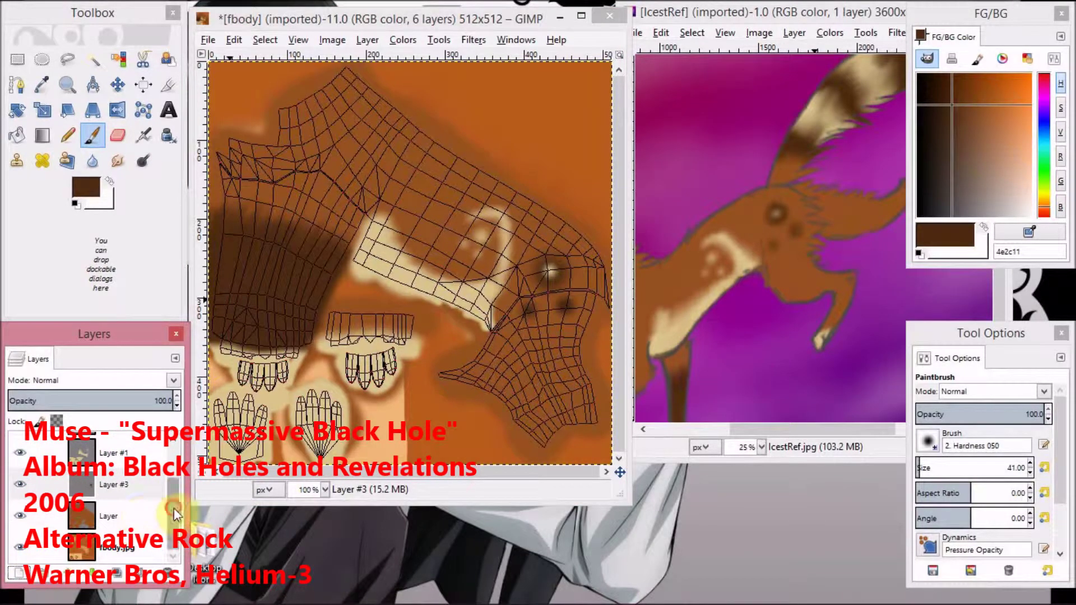
Check the painted markings with the UV guide hidden, picking the paw cream from Layer #1 before showing the guide again
{"action": "left_click", "coordinate": [19, 447]}
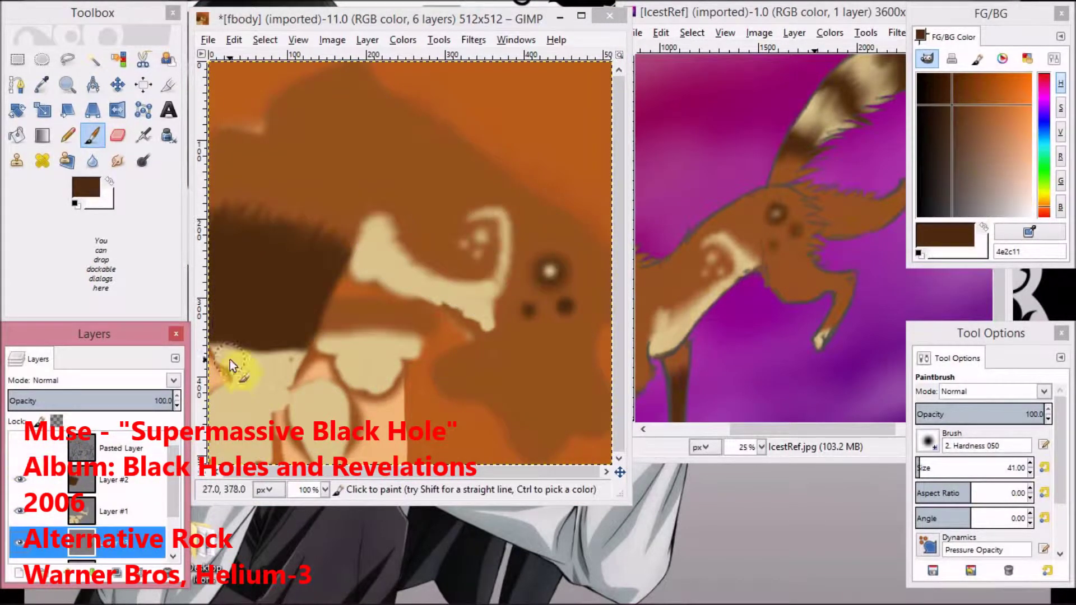
{"action": "left_click", "coordinate": [45, 85]}
{"action": "left_click", "coordinate": [112, 512]}
{"action": "left_click", "coordinate": [235, 399]}
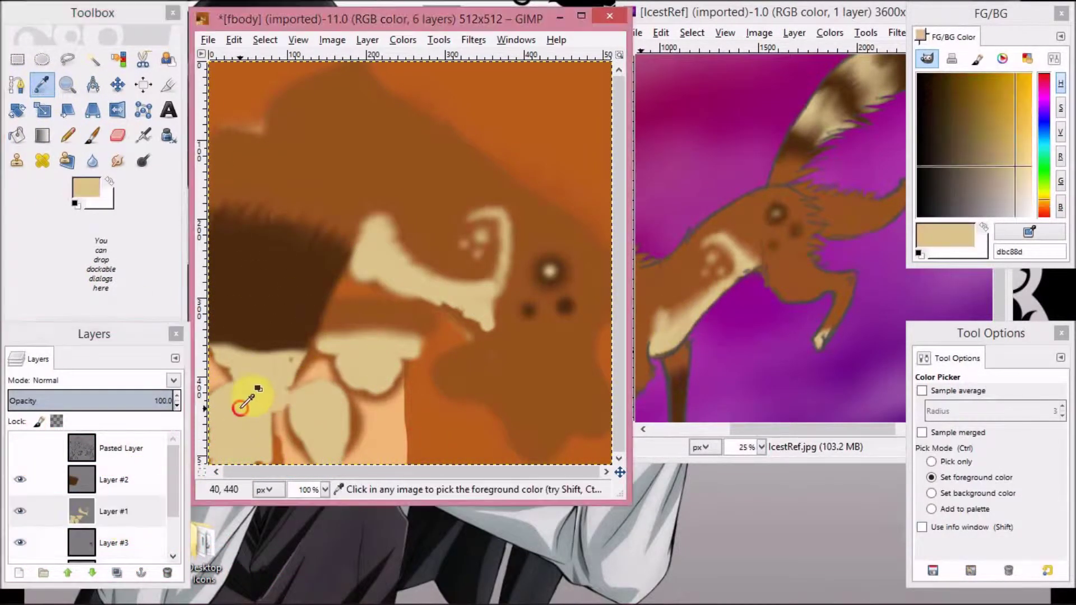
{"action": "left_click", "coordinate": [93, 135]}
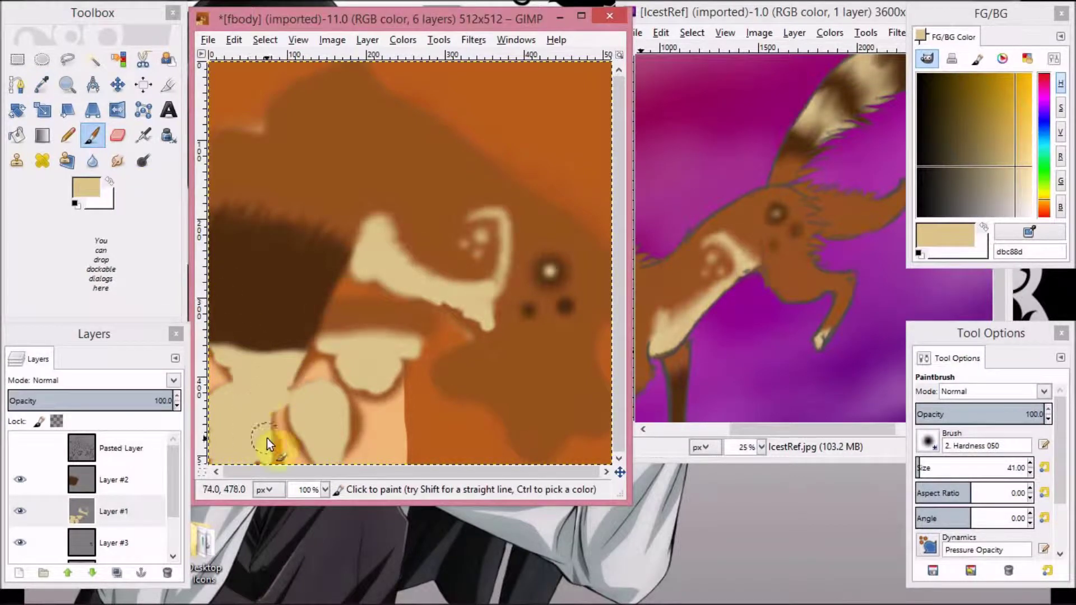
{"action": "left_click", "coordinate": [20, 449]}
{"action": "left_click", "coordinate": [208, 40]}
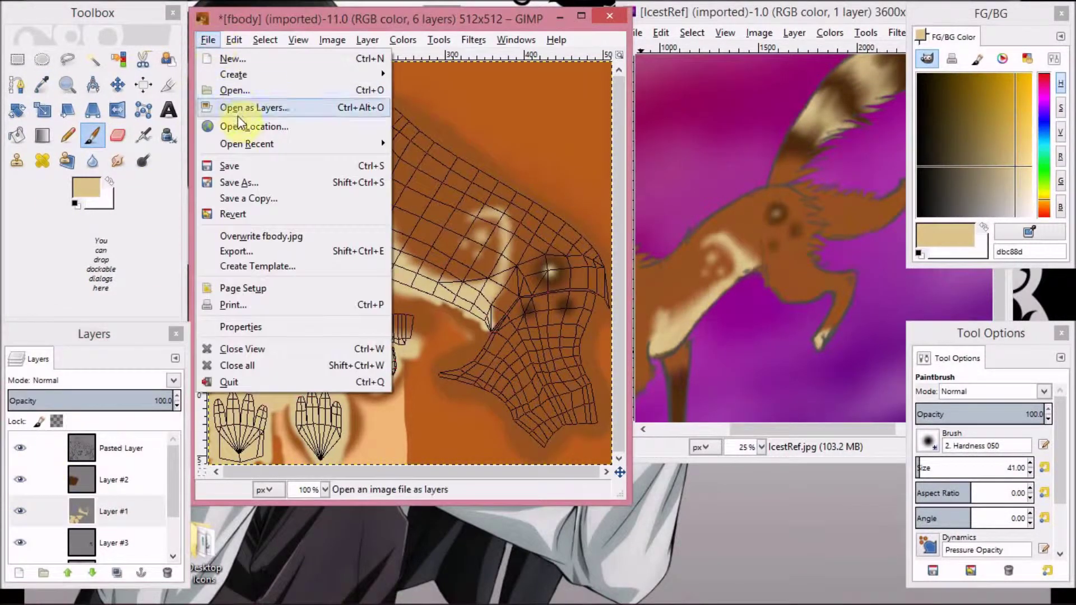
{"action": "left_click", "coordinate": [142, 288]}
Sample the dark brown face marking from the IcestRef.jpg reference as the Paintbrush color
{"action": "left_click_drag", "start_coordinate": [808, 430], "coordinate": [708, 435]}
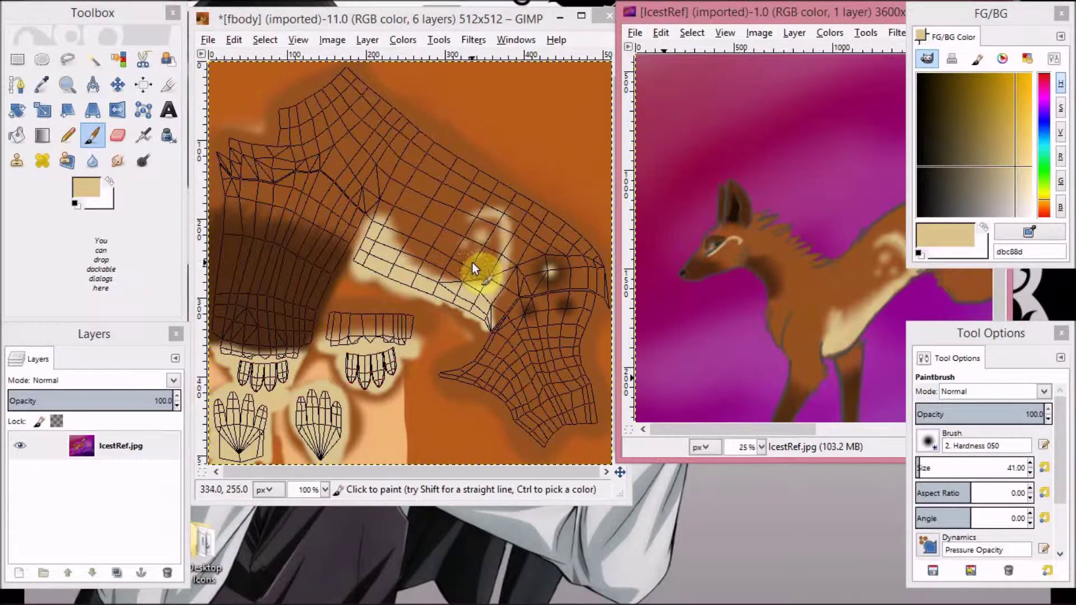
{"action": "left_click", "coordinate": [47, 85]}
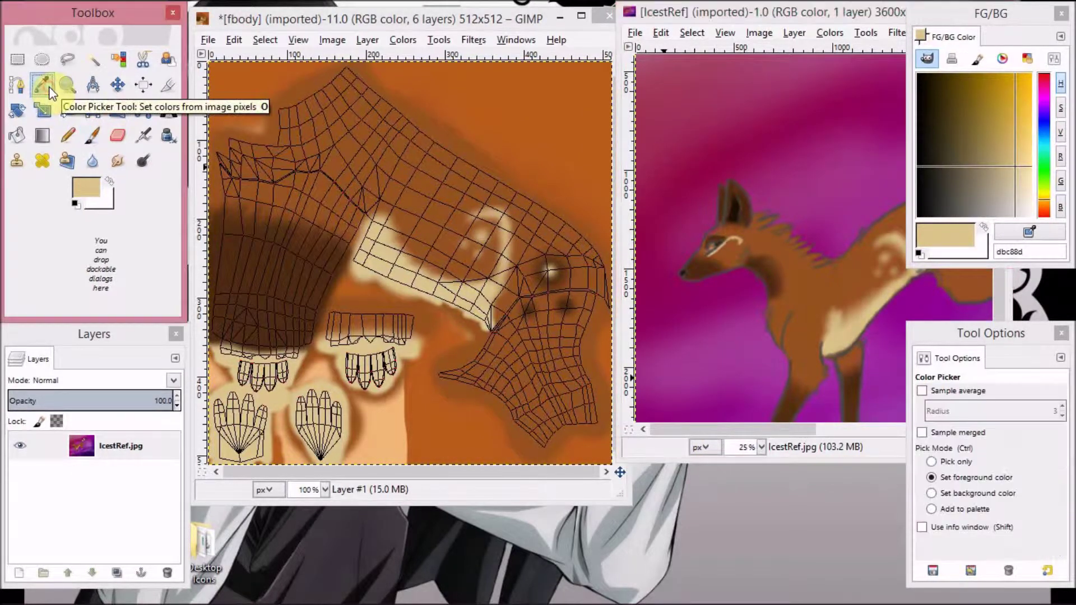
{"action": "left_click", "coordinate": [708, 260]}
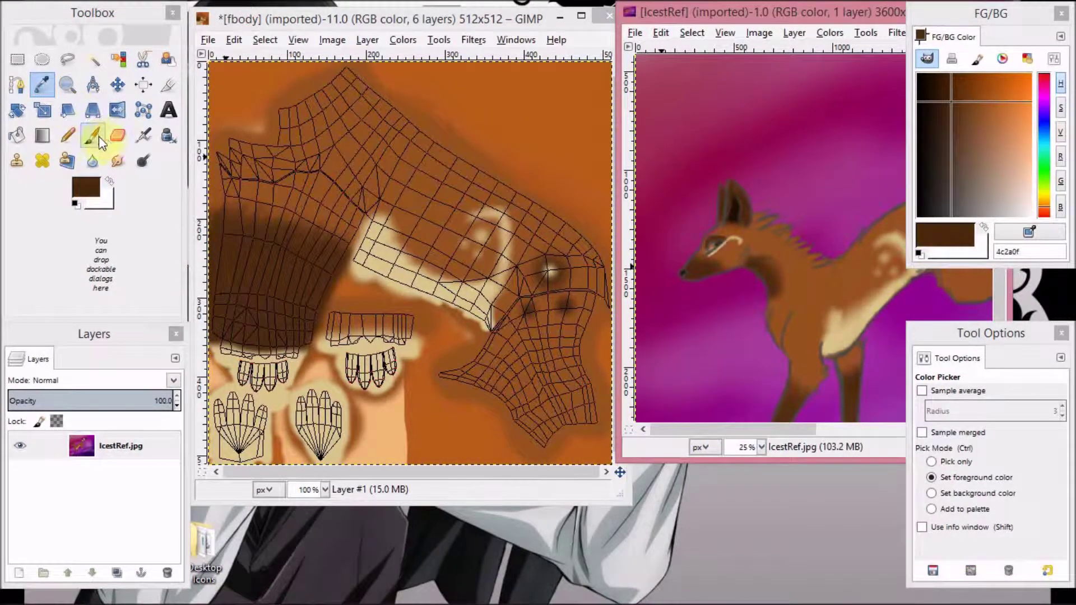
{"action": "left_click", "coordinate": [93, 135]}
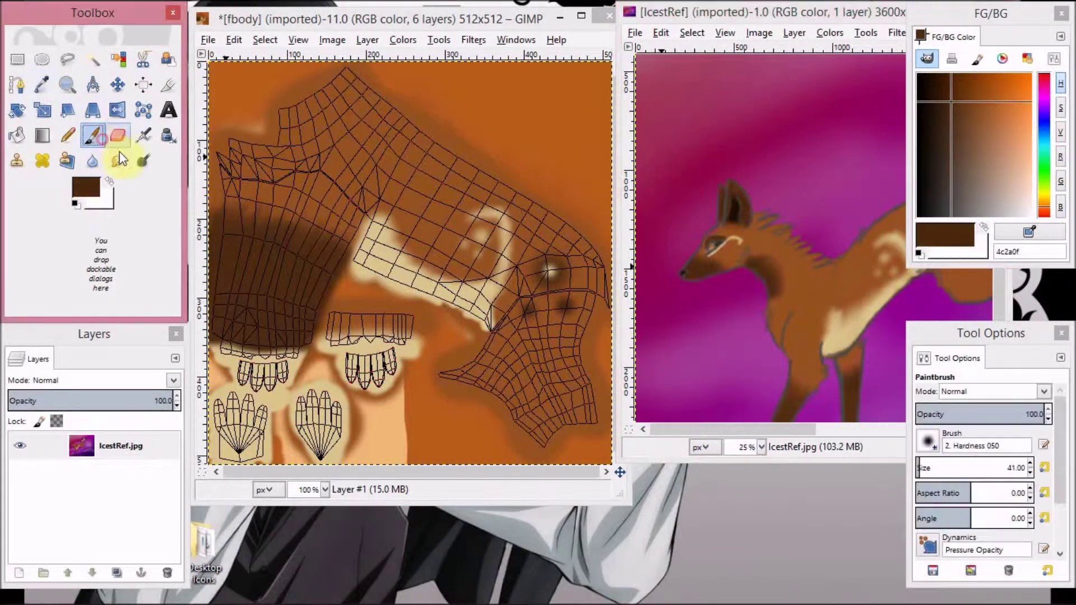
Pick the dark brown of the front leg and paint it on Layer #2 over the small rectangular flap near the neck
{"action": "left_click", "coordinate": [309, 20]}
{"action": "left_click", "coordinate": [102, 471]}
{"action": "left_click", "coordinate": [42, 85]}
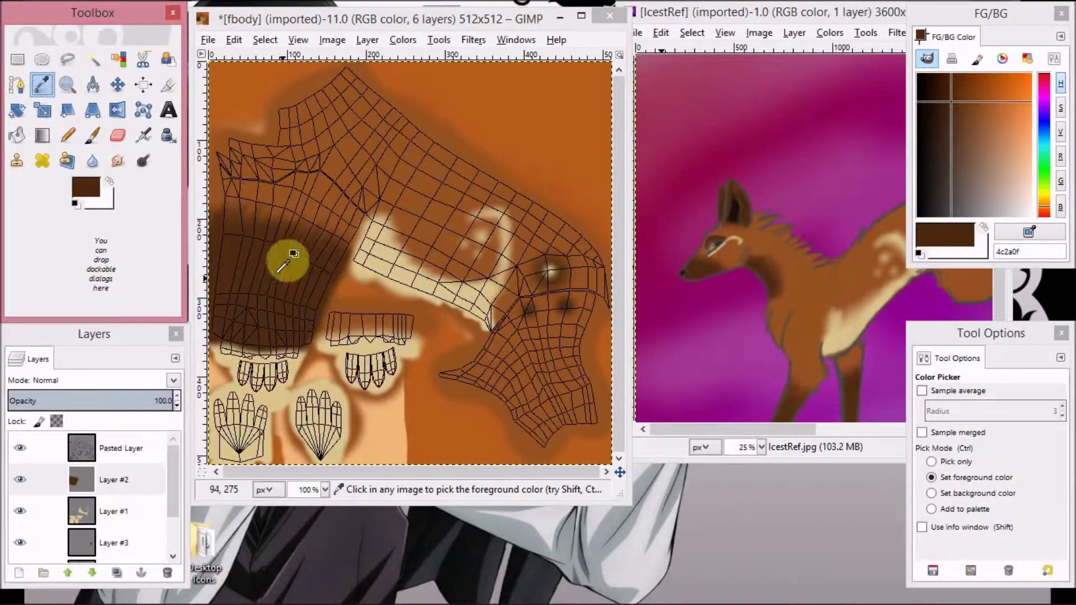
{"action": "left_click", "coordinate": [284, 255]}
{"action": "left_click", "coordinate": [92, 135]}
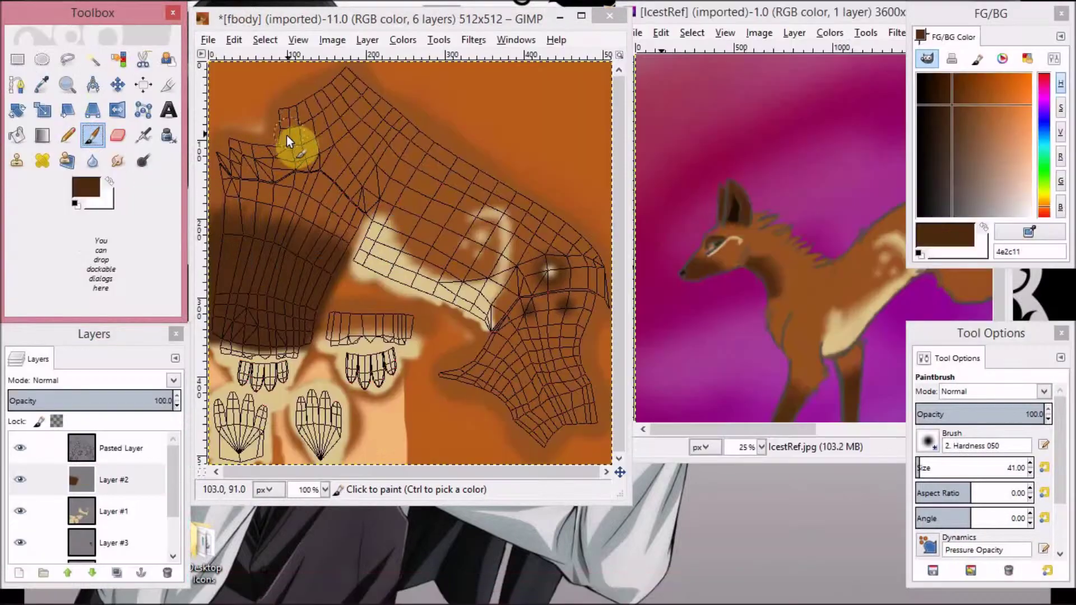
{"action": "mouse_move", "coordinate": [287, 136]}
{"action": "left_mouse_down"}
{"action": "mouse_move", "coordinate": [286, 111]}
{"action": "mouse_move", "coordinate": [287, 146]}
{"action": "left_mouse_up"}
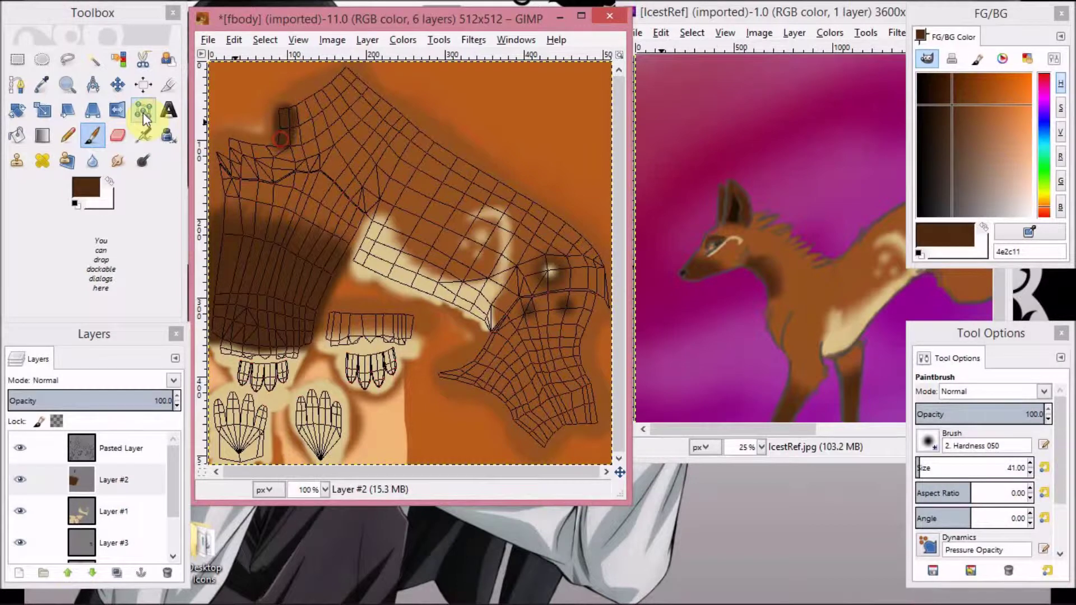
Trim the edges of the dark brown flap patch with the Eraser and soften them with the Blur tool
{"action": "left_click", "coordinate": [118, 135]}
{"action": "mouse_move", "coordinate": [283, 115]}
{"action": "left_mouse_down"}
{"action": "mouse_move", "coordinate": [347, 136]}
{"action": "mouse_move", "coordinate": [297, 133]}
{"action": "mouse_move", "coordinate": [276, 96]}
{"action": "mouse_move", "coordinate": [336, 135]}
{"action": "mouse_move", "coordinate": [272, 101]}
{"action": "mouse_move", "coordinate": [381, 180]}
{"action": "mouse_move", "coordinate": [301, 99]}
{"action": "mouse_move", "coordinate": [280, 101]}
{"action": "mouse_move", "coordinate": [358, 144]}
{"action": "mouse_move", "coordinate": [269, 106]}
{"action": "mouse_move", "coordinate": [284, 98]}
{"action": "mouse_move", "coordinate": [348, 131]}
{"action": "mouse_move", "coordinate": [241, 121]}
{"action": "mouse_move", "coordinate": [217, 129]}
{"action": "left_mouse_up"}
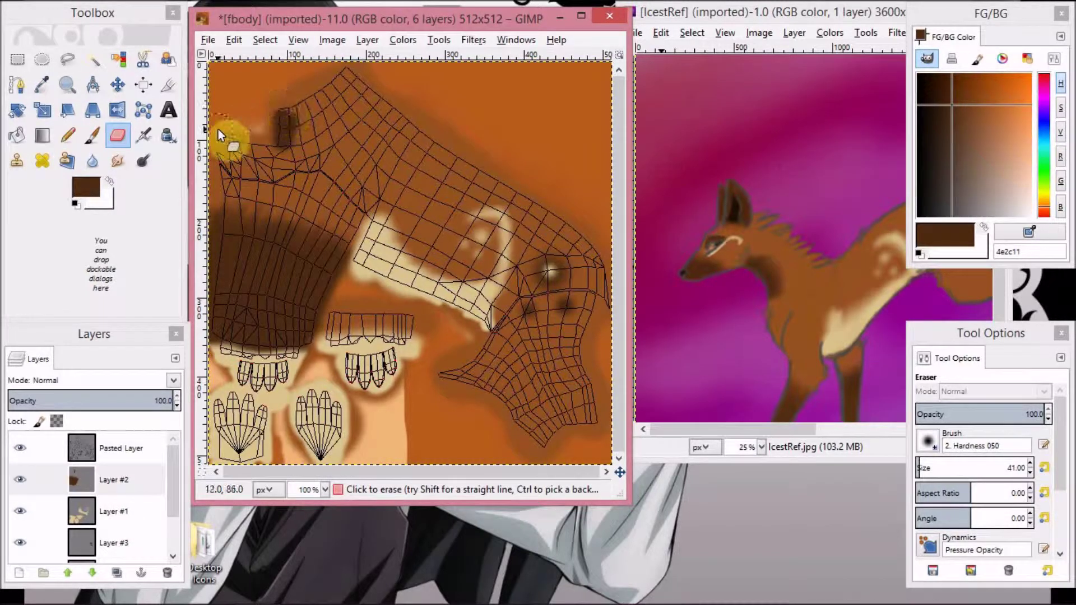
{"action": "left_click", "coordinate": [93, 161]}
{"action": "mouse_move", "coordinate": [355, 170]}
{"action": "left_mouse_down"}
{"action": "mouse_move", "coordinate": [302, 127]}
{"action": "mouse_move", "coordinate": [282, 136]}
{"action": "mouse_move", "coordinate": [314, 118]}
{"action": "mouse_move", "coordinate": [313, 129]}
{"action": "mouse_move", "coordinate": [303, 117]}
{"action": "mouse_move", "coordinate": [304, 146]}
{"action": "mouse_move", "coordinate": [321, 143]}
{"action": "mouse_move", "coordinate": [301, 123]}
{"action": "mouse_move", "coordinate": [281, 143]}
{"action": "mouse_move", "coordinate": [399, 212]}
{"action": "mouse_move", "coordinate": [338, 137]}
{"action": "mouse_move", "coordinate": [232, 169]}
{"action": "mouse_move", "coordinate": [226, 79]}
{"action": "mouse_move", "coordinate": [268, 163]}
{"action": "mouse_move", "coordinate": [241, 106]}
{"action": "left_mouse_up"}
{"action": "left_click", "coordinate": [251, 15]}
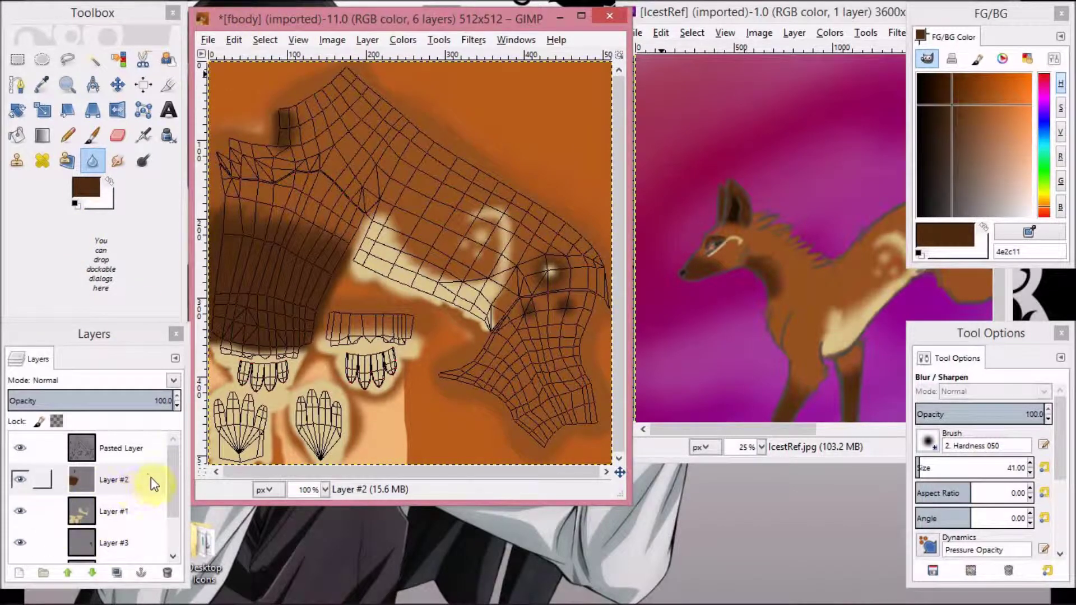
{"action": "left_click", "coordinate": [173, 477]}
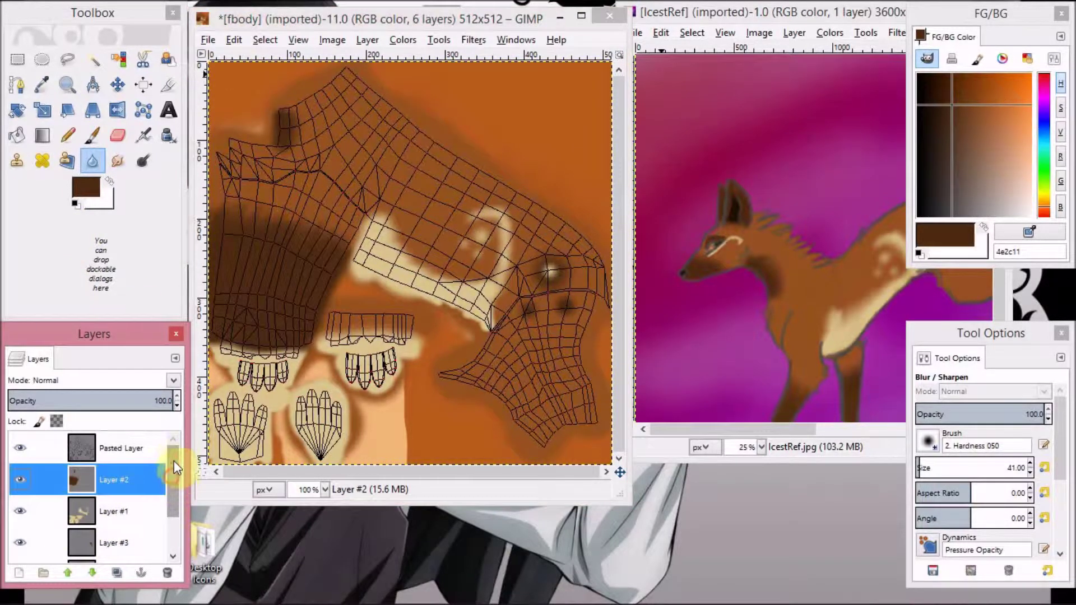
Open the shading image cbodyShade (2).jpg from the FeralHeart GIMP Refs folder
{"action": "left_click", "coordinate": [209, 39]}
{"action": "left_click", "coordinate": [250, 88]}
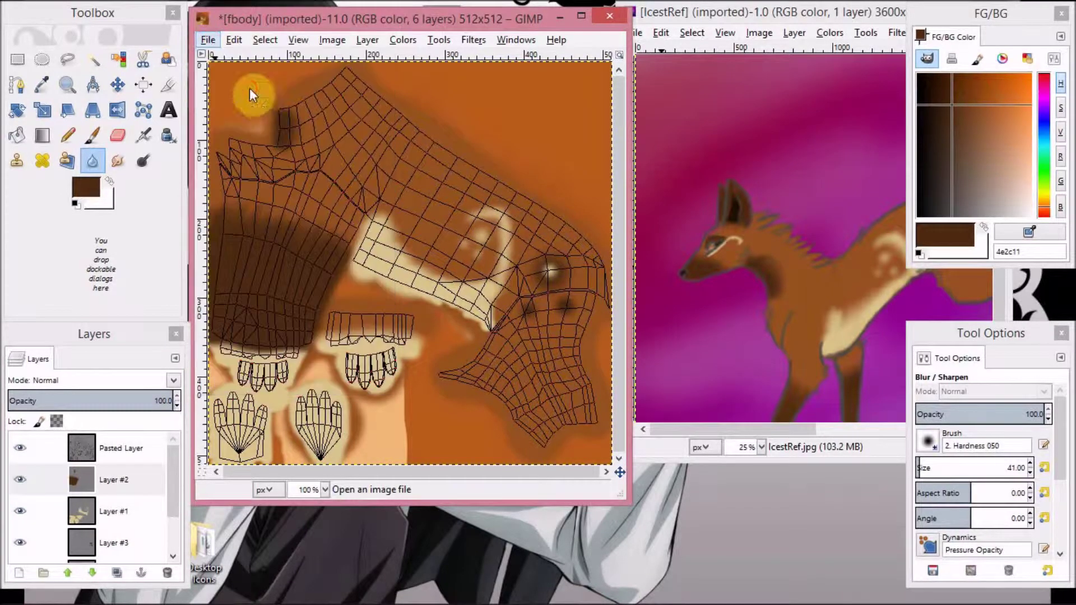
{"action": "left_click", "coordinate": [469, 52]}
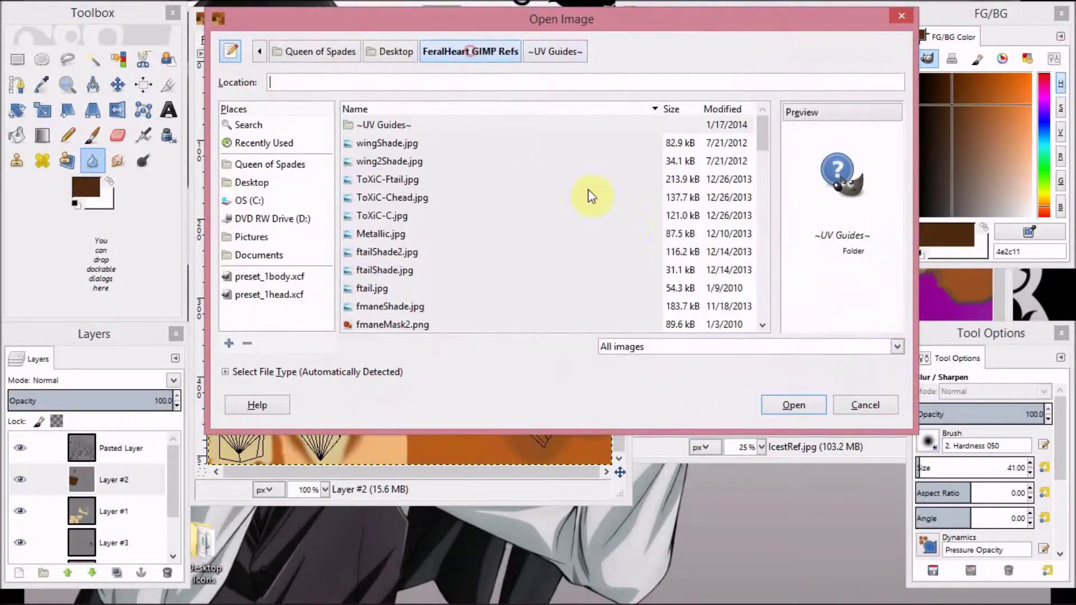
{"action": "left_click_drag", "start_coordinate": [767, 132], "coordinate": [763, 284]}
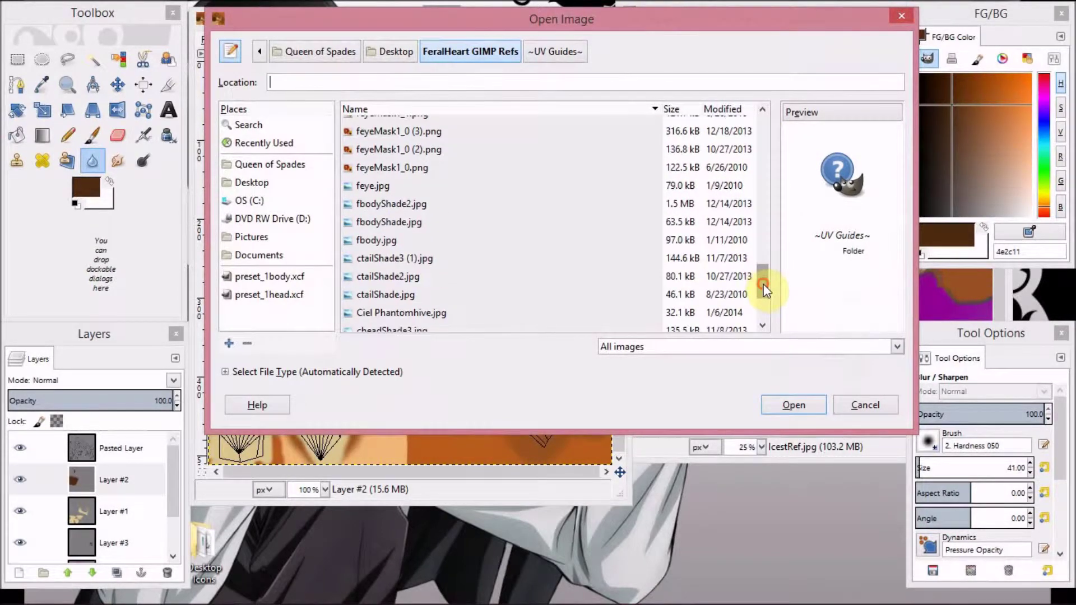
{"action": "left_click", "coordinate": [422, 203]}
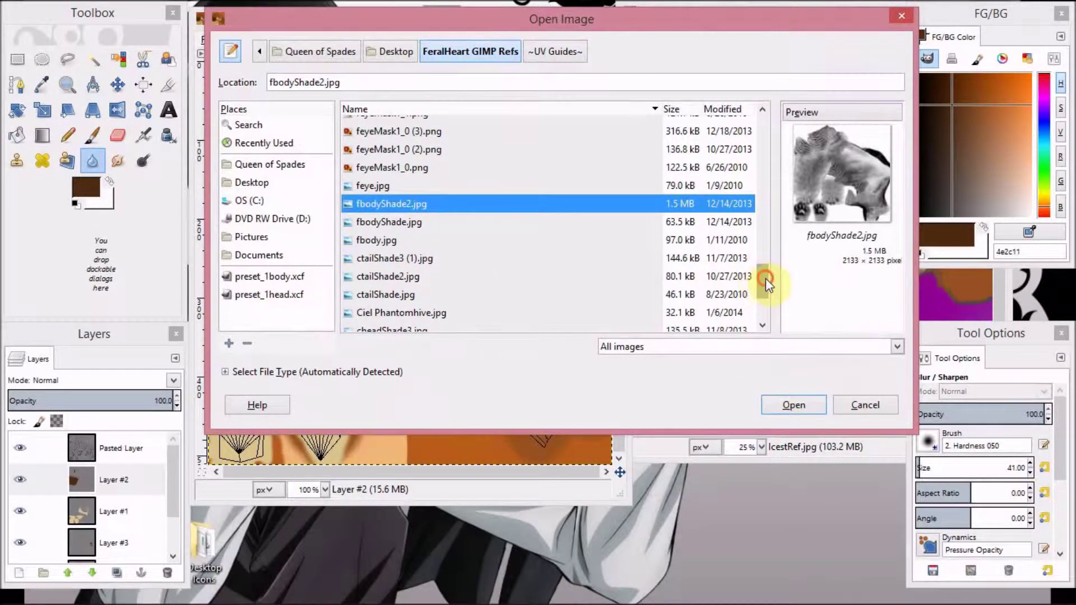
{"action": "left_click_drag", "start_coordinate": [766, 279], "coordinate": [758, 301]}
{"action": "left_click", "coordinate": [396, 273]}
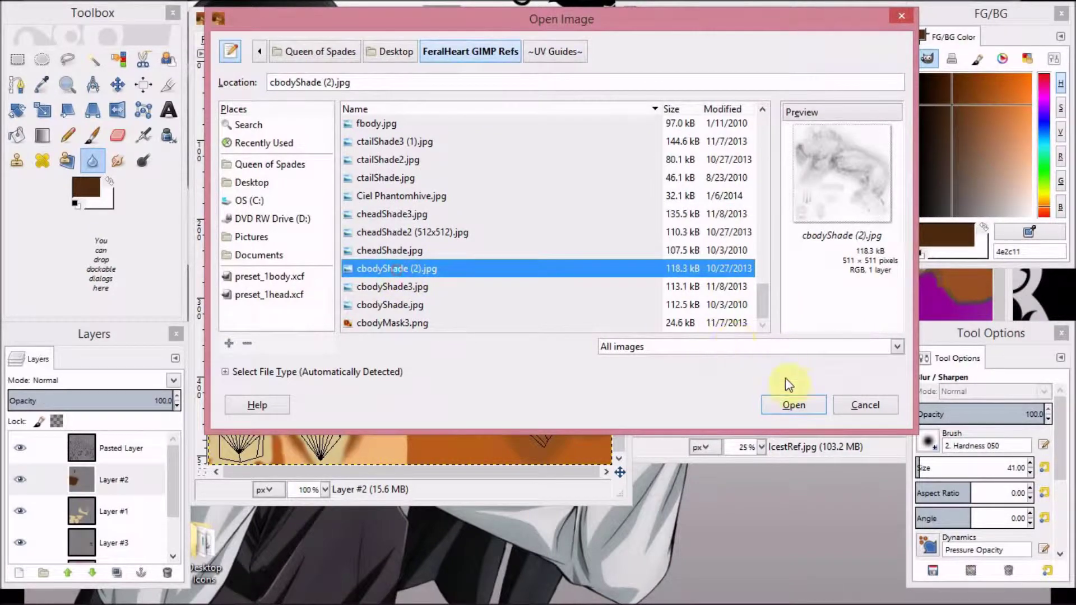
{"action": "left_click", "coordinate": [794, 405]}
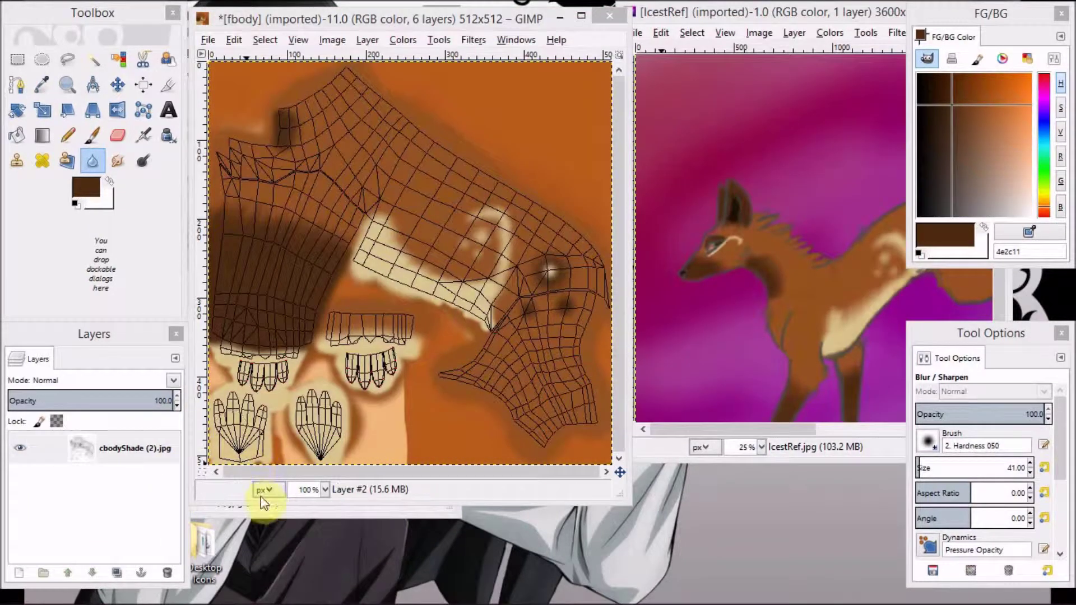
Bring the cbodyShade (2) image to the front, select all of it and copy what is visible
{"action": "left_click", "coordinate": [272, 513]}
{"action": "left_click_drag", "start_coordinate": [294, 39], "coordinate": [534, 39]}
{"action": "left_click", "coordinate": [339, 61]}
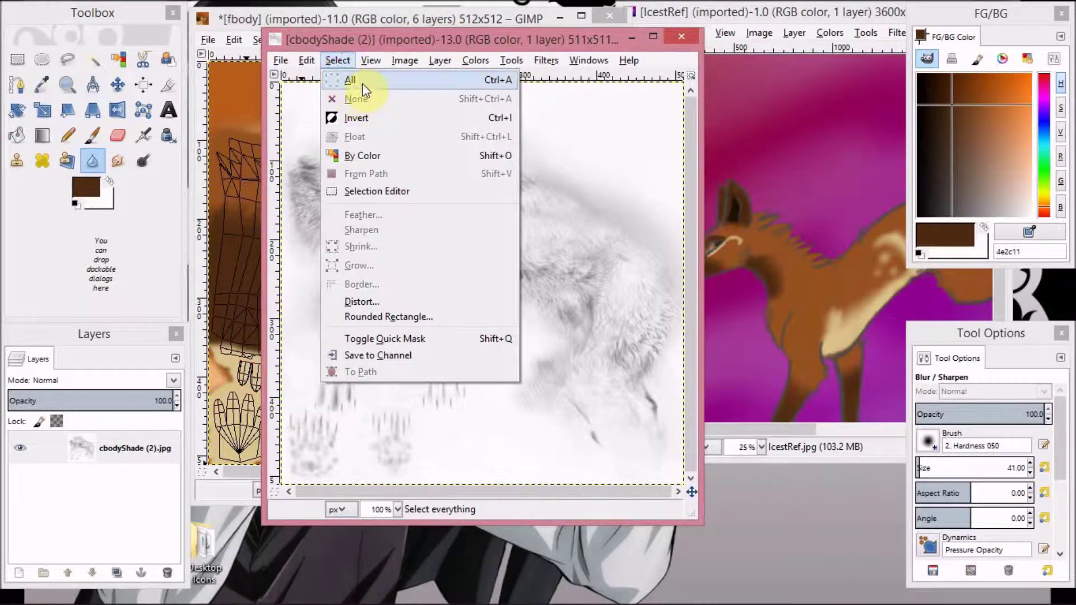
{"action": "left_click", "coordinate": [363, 84]}
{"action": "left_click", "coordinate": [304, 62]}
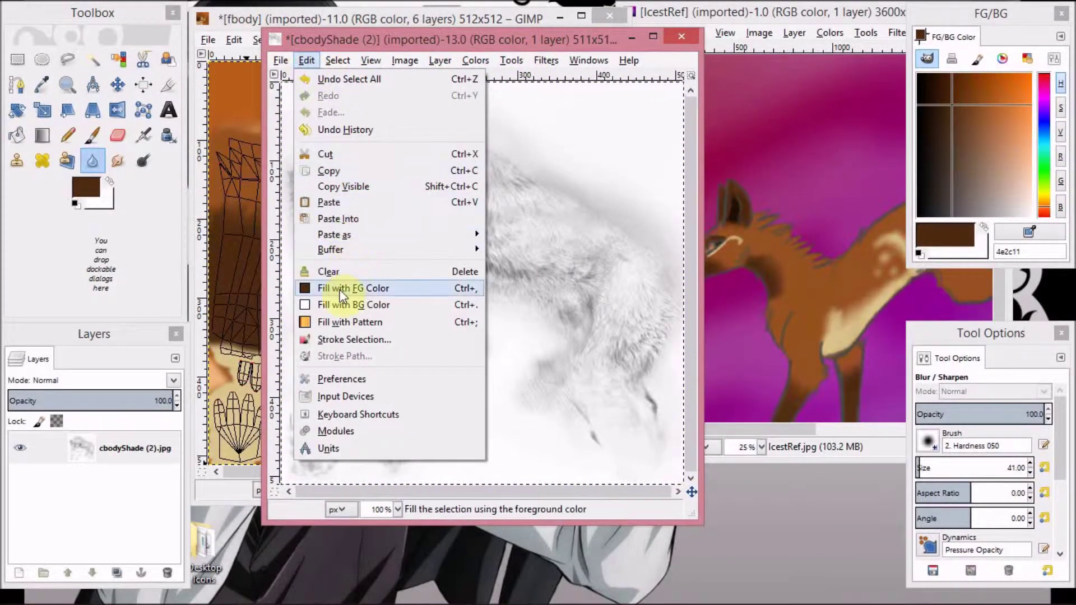
{"action": "left_click", "coordinate": [413, 186]}
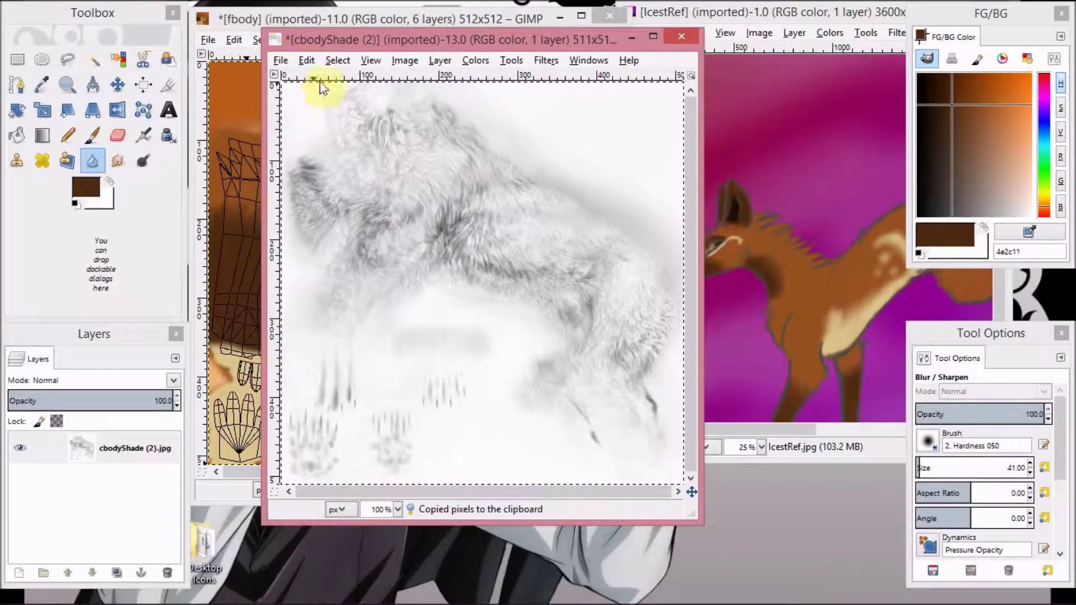
Close the shading image without saving and paste the copied fur shading into fbody as a new layer
{"action": "left_click", "coordinate": [681, 35]}
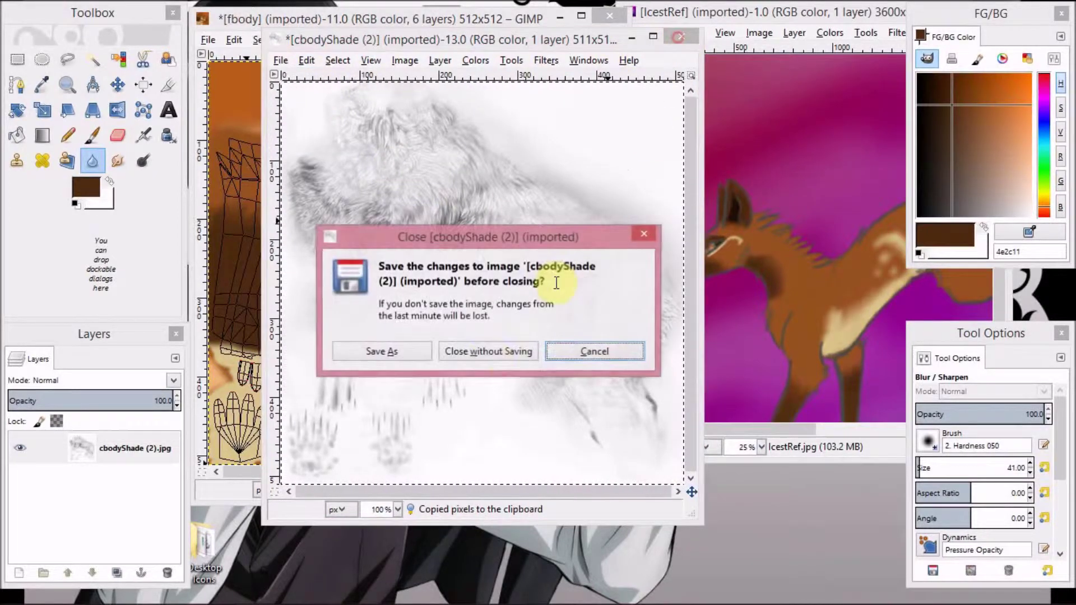
{"action": "left_click", "coordinate": [487, 351]}
{"action": "right_click", "coordinate": [261, 125]}
{"action": "mouse_move", "coordinate": [308, 158]}
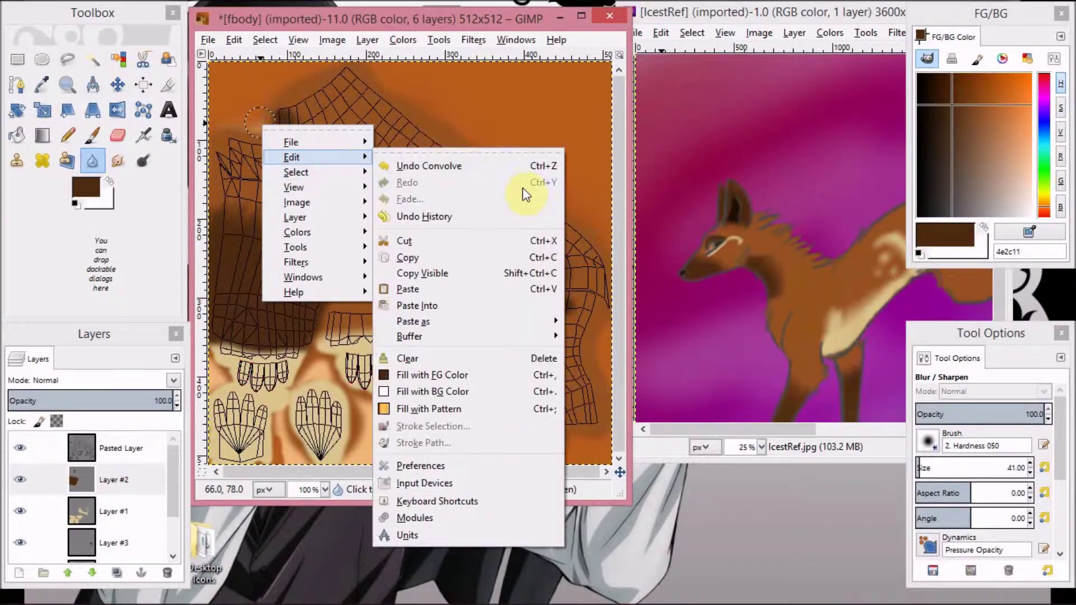
{"action": "left_click", "coordinate": [476, 287]}
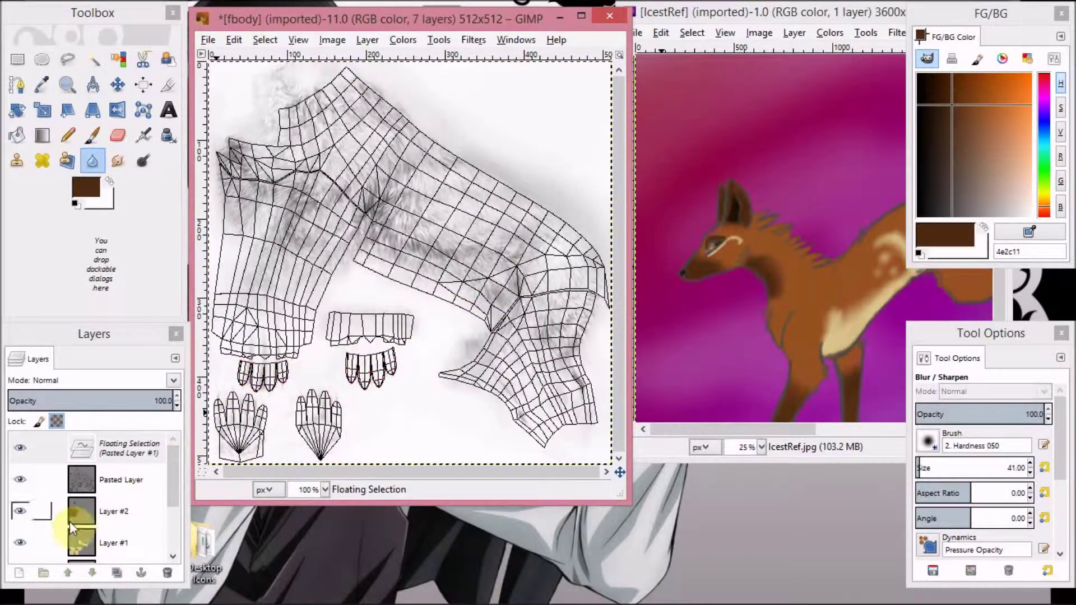
{"action": "left_click", "coordinate": [18, 572]}
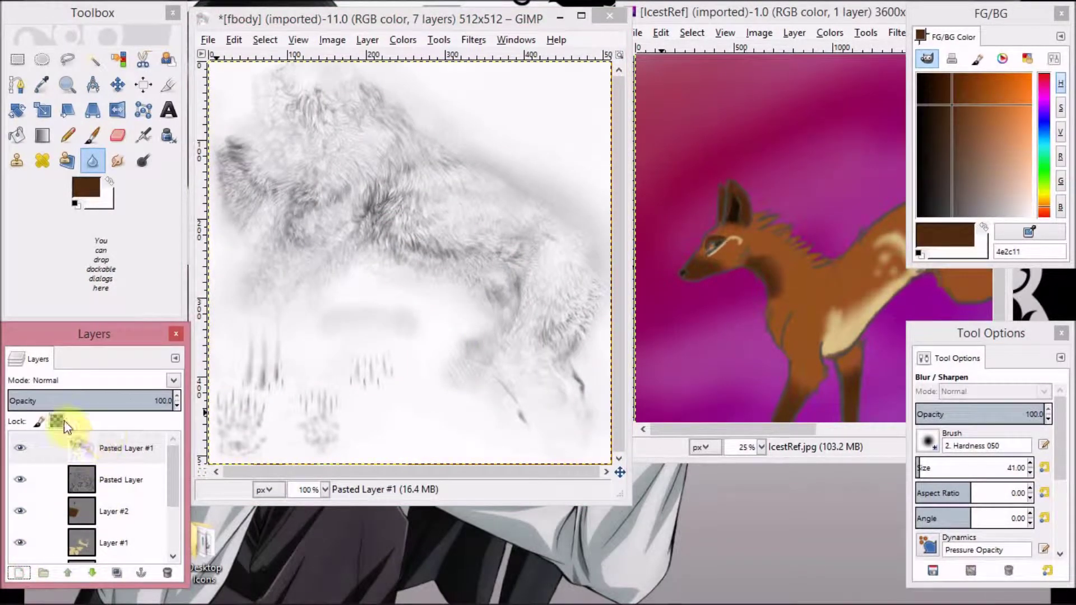
Set the pasted fur shading layer's mode to Multiply and hide the UV guide layer
{"action": "left_click", "coordinate": [44, 380]}
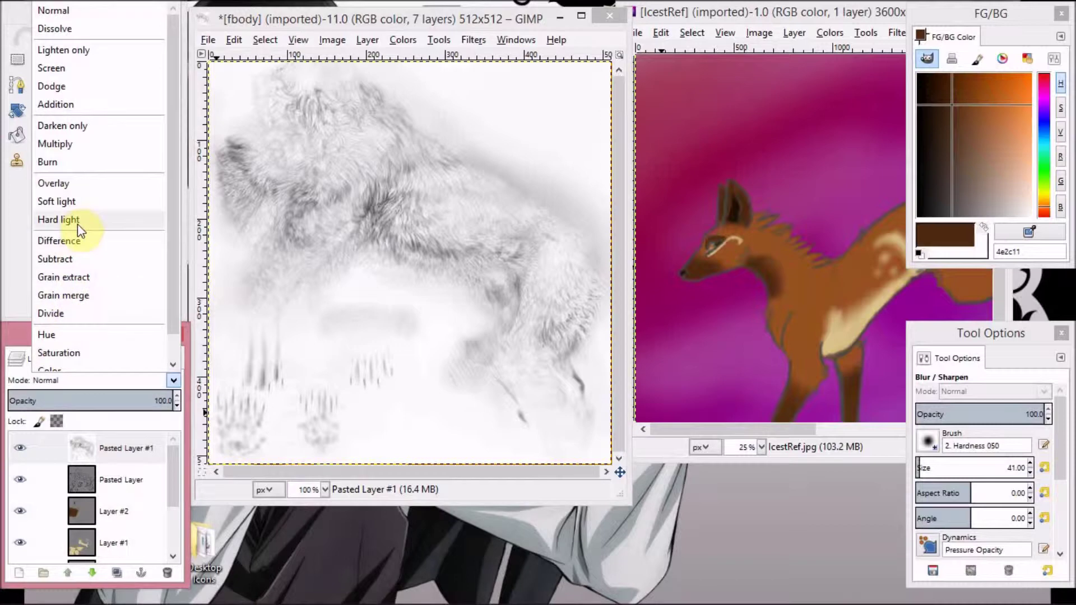
{"action": "left_click", "coordinate": [83, 145]}
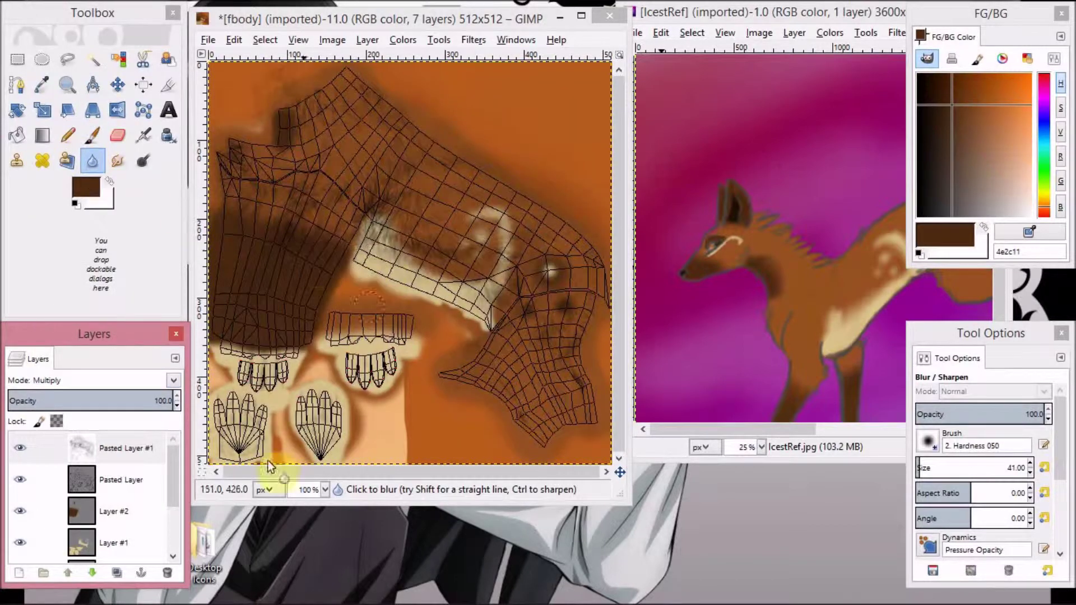
{"action": "left_click", "coordinate": [19, 480]}
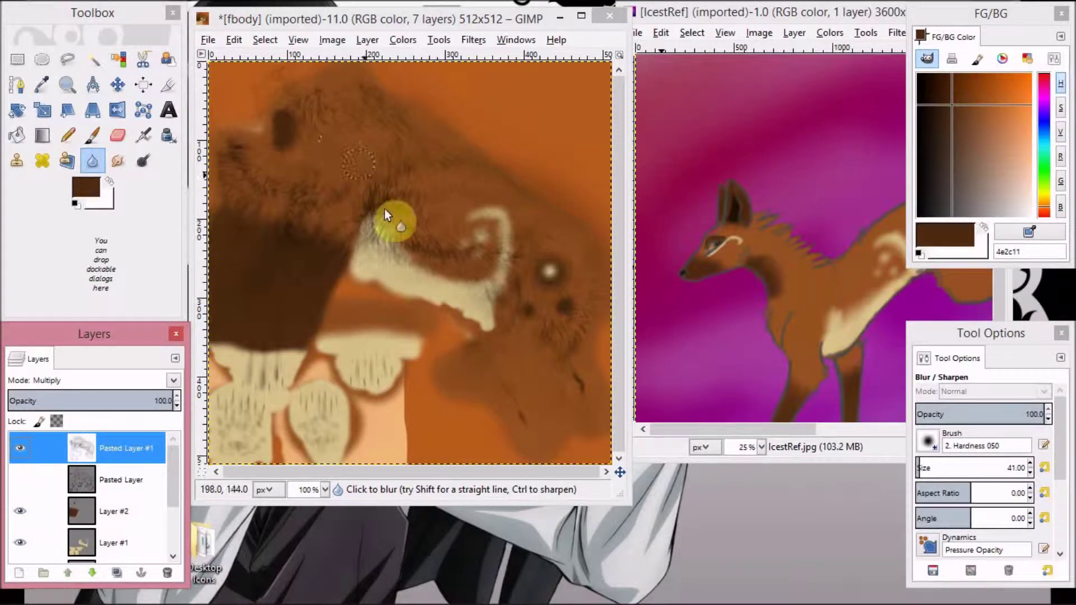
{"action": "mouse_move", "coordinate": [368, 145]}
{"action": "left_mouse_down"}
{"action": "mouse_move", "coordinate": [314, 105]}
{"action": "mouse_move", "coordinate": [262, 135]}
{"action": "mouse_move", "coordinate": [236, 102]}
{"action": "mouse_move", "coordinate": [232, 141]}
{"action": "left_mouse_up"}
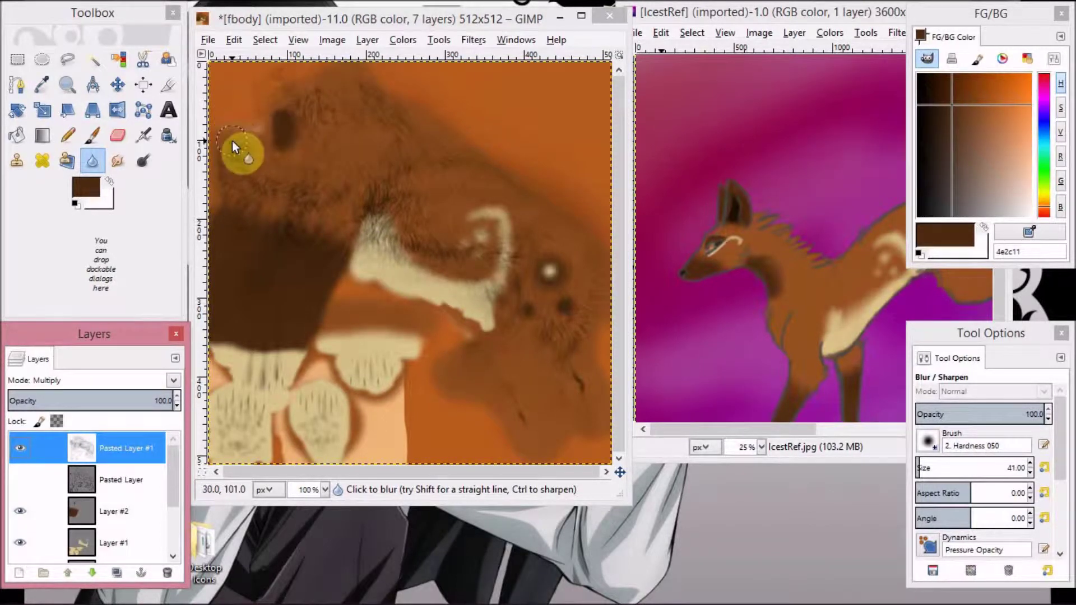
Start exporting the body texture, with the C: drive folder FeralHeart\my_presets\preset_2 as the destination
{"action": "left_click", "coordinate": [209, 44]}
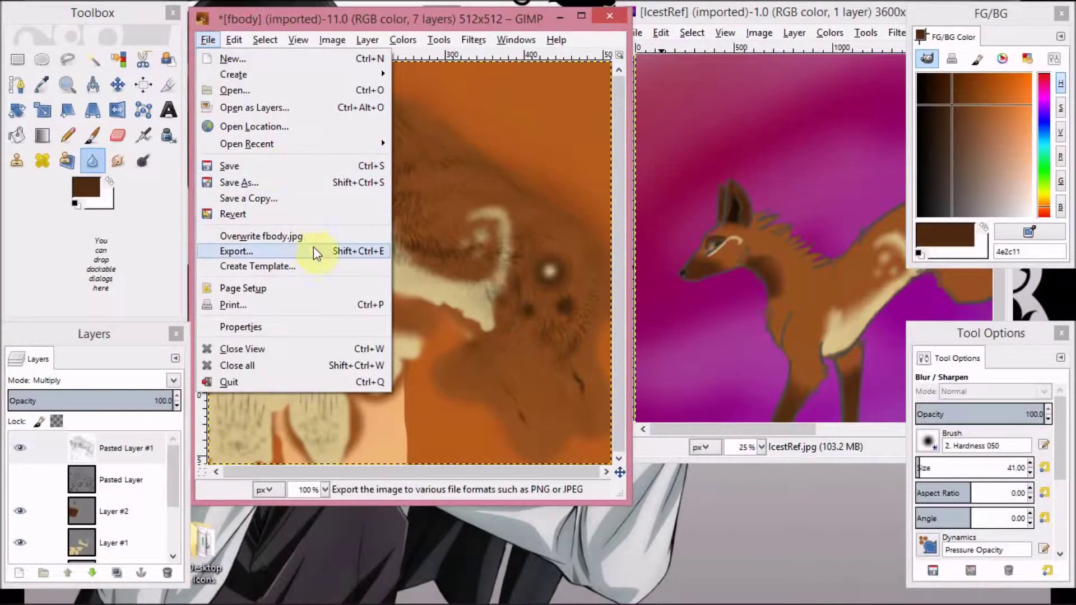
{"action": "left_click", "coordinate": [288, 252]}
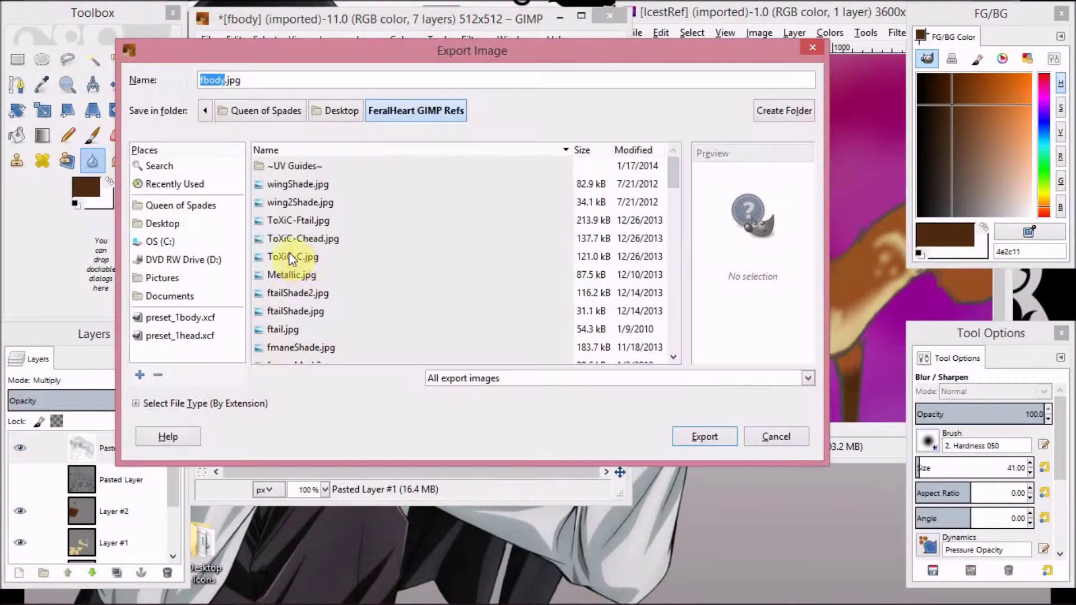
{"action": "left_click", "coordinate": [159, 241]}
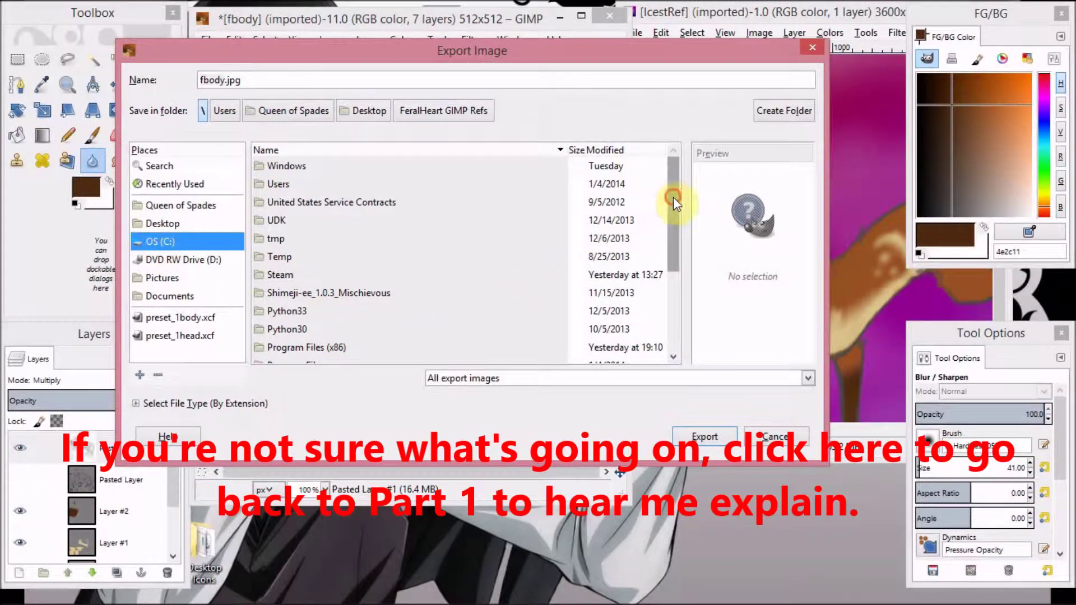
{"action": "left_click_drag", "start_coordinate": [674, 199], "coordinate": [668, 336]}
{"action": "left_click", "coordinate": [325, 309]}
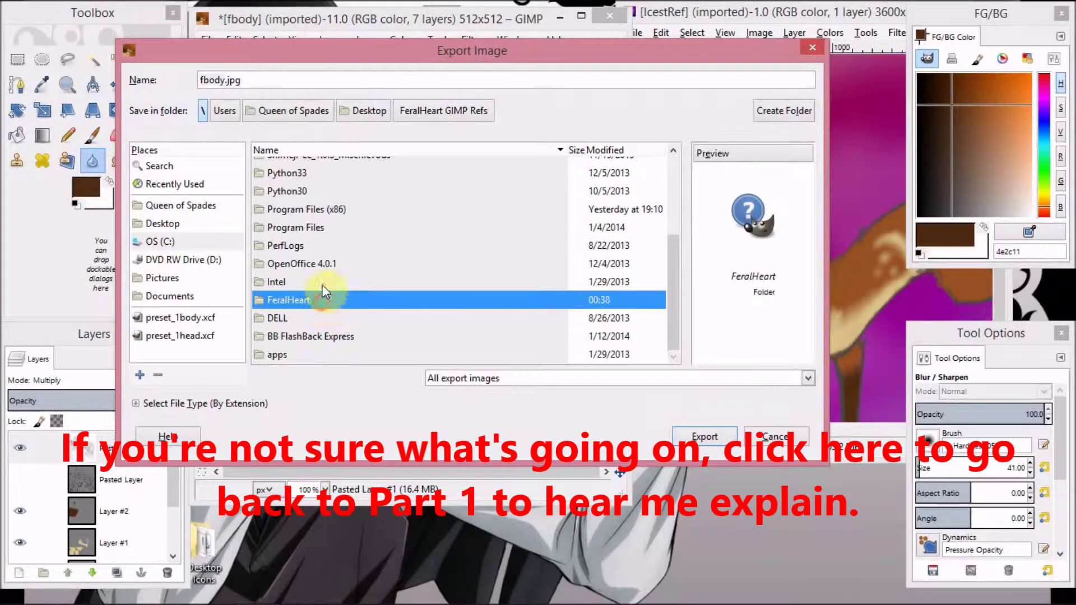
{"action": "double_click", "coordinate": [324, 303]}
{"action": "double_click", "coordinate": [293, 203]}
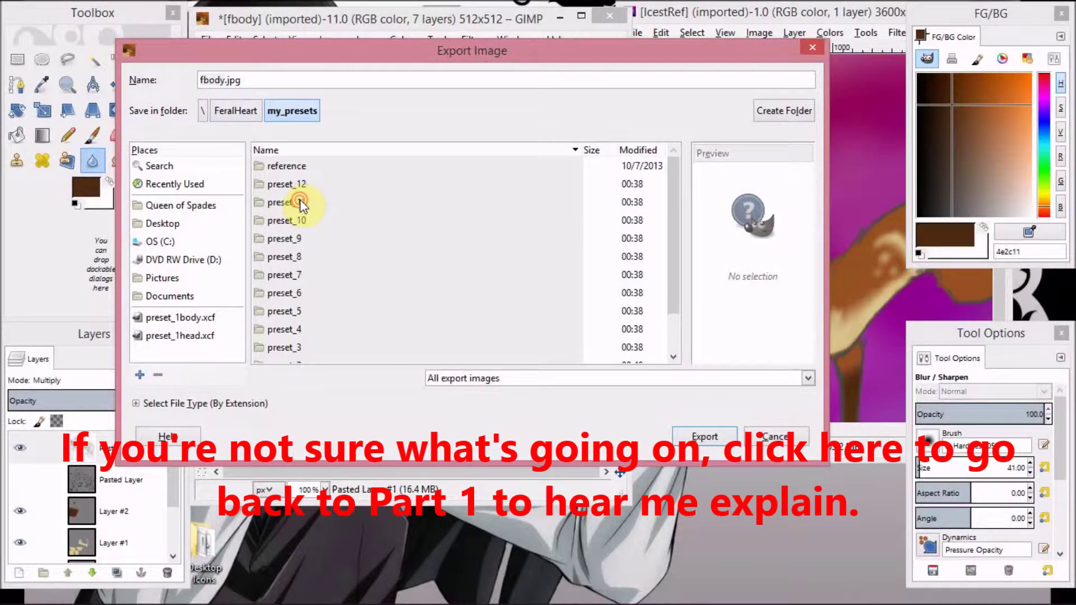
{"action": "scroll", "coordinate": [328, 342], "scroll_direction": "down", "scroll_amount": 3}
{"action": "double_click", "coordinate": [319, 322]}
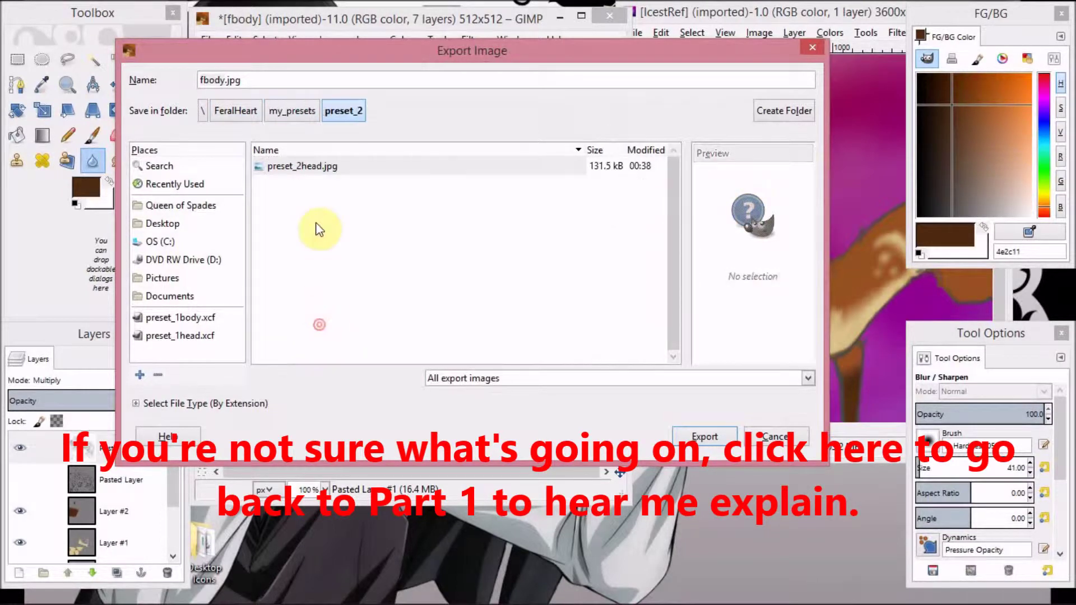
Name the export file preset_2body.jpg
{"action": "left_click", "coordinate": [252, 80]}
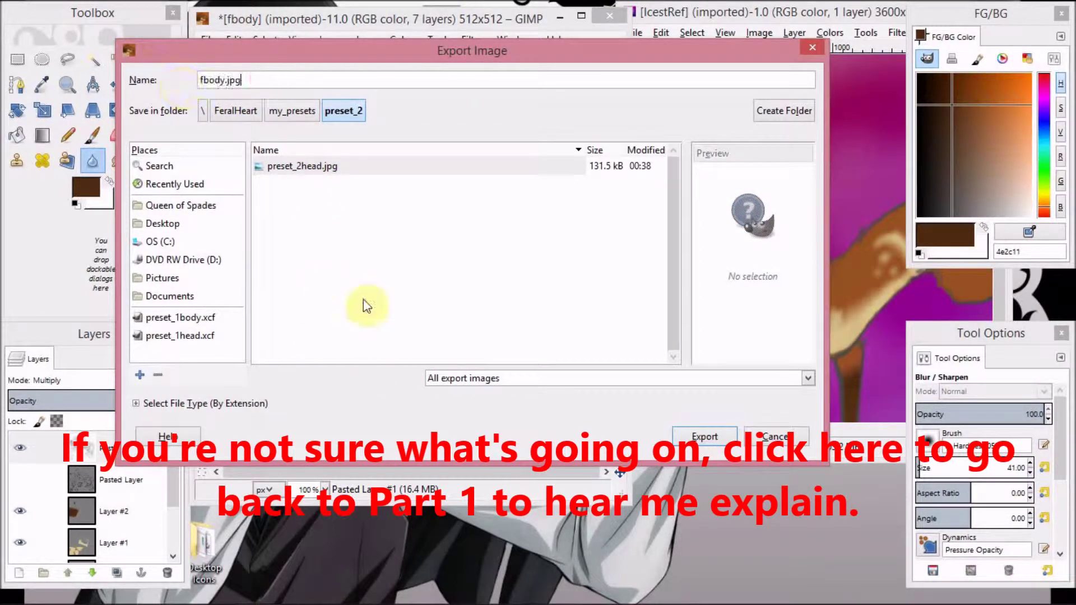
{"action": "left_click_drag", "start_coordinate": [250, 84], "coordinate": [194, 86]}
{"action": "type", "text": "p"}
{"action": "type", "text": "g"}
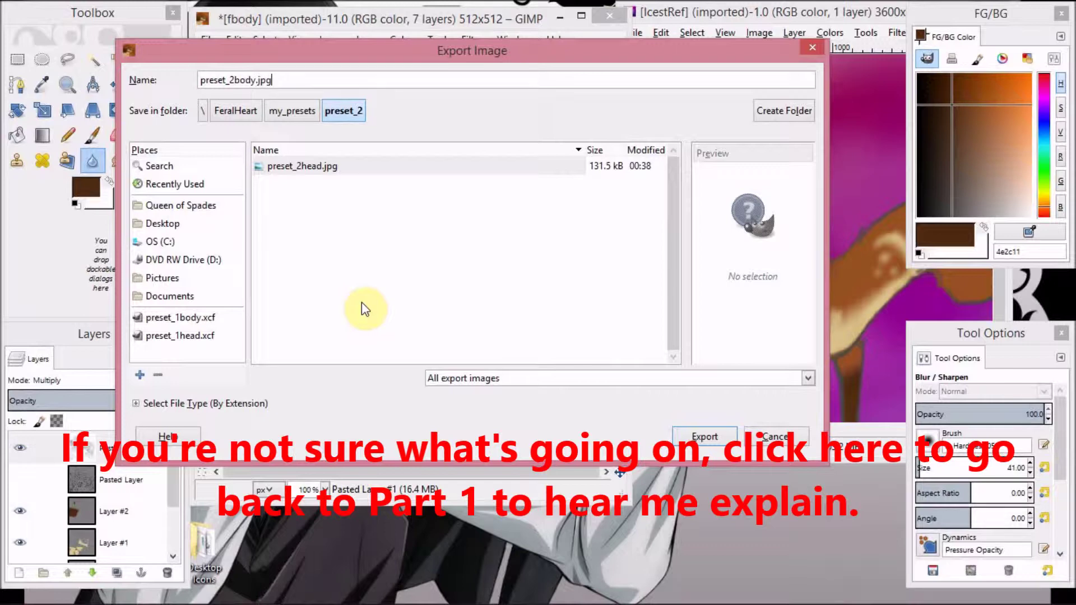
Export the body texture as preset_2body.jpg, accepting the JPEG options
{"action": "left_click", "coordinate": [704, 440]}
{"action": "left_click", "coordinate": [539, 394]}
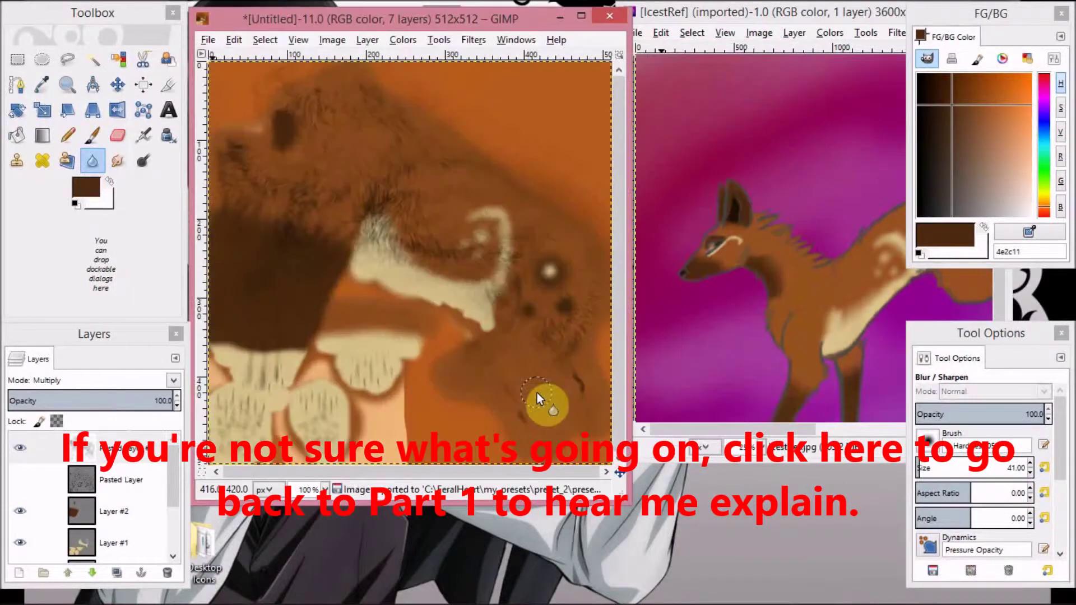
Launch FeralHeart and open the Preset Maker from its tools
{"action": "mouse_move", "coordinate": [397, 594]}
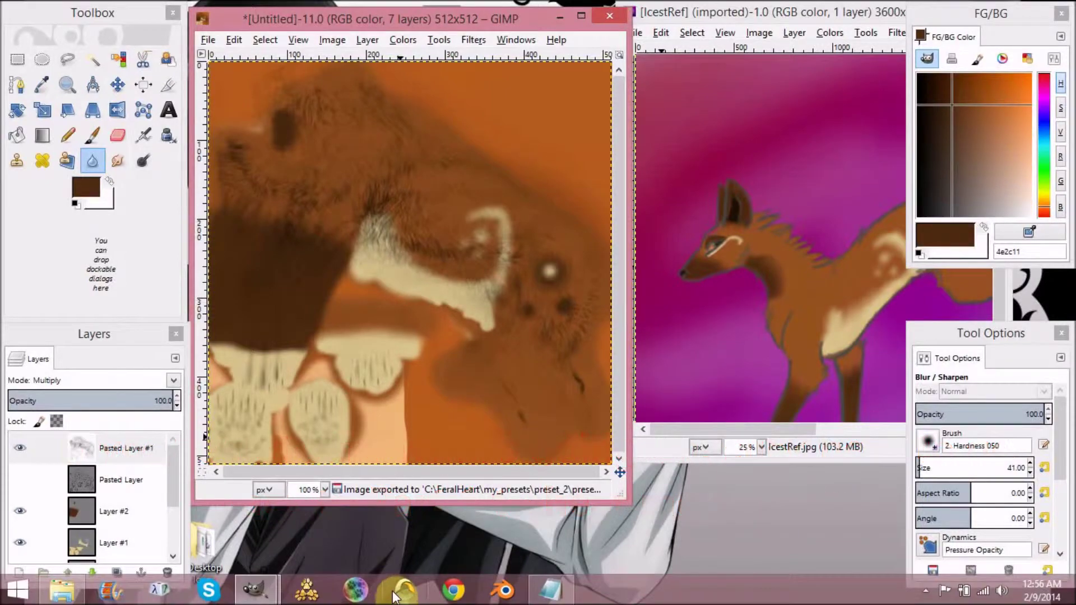
{"action": "left_click", "coordinate": [308, 591]}
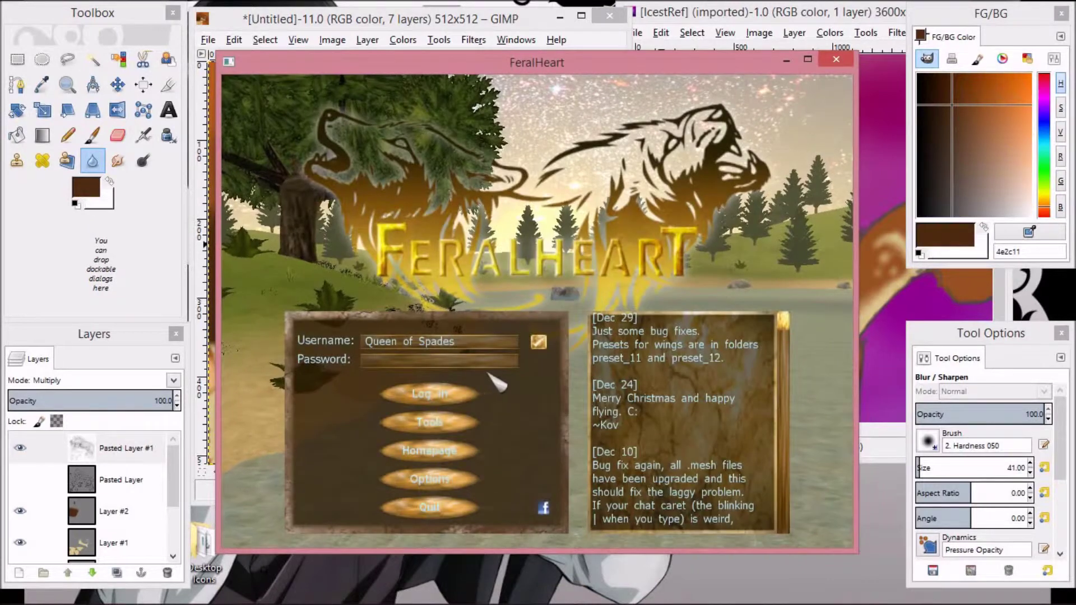
{"action": "left_click", "coordinate": [441, 442]}
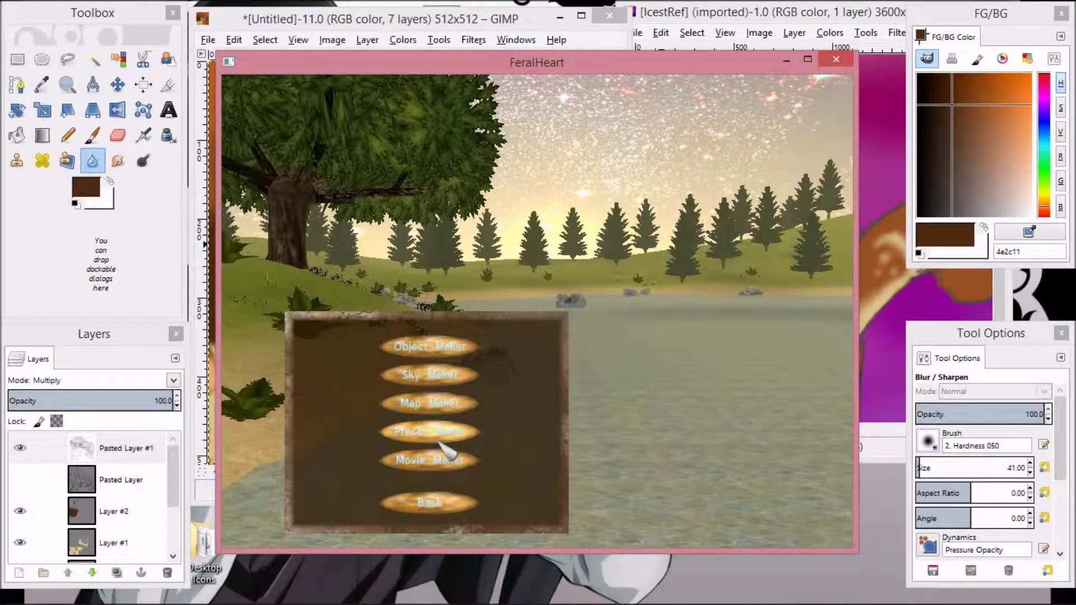
{"action": "left_click", "coordinate": [440, 445]}
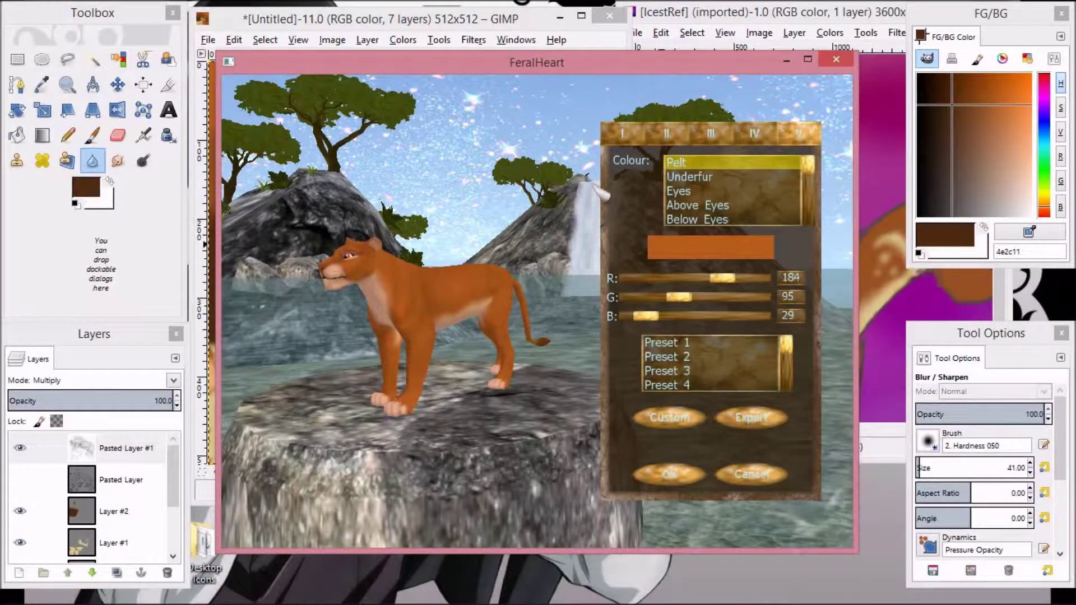
Set the preview character's species to Canine and view it at closer range
{"action": "left_click", "coordinate": [622, 134]}
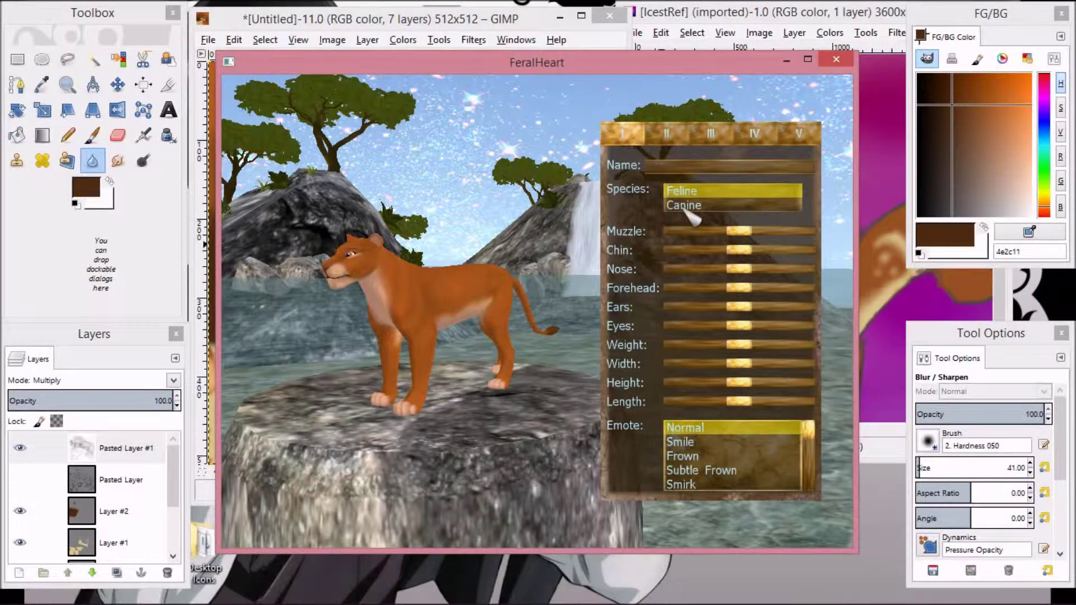
{"action": "left_click", "coordinate": [684, 206]}
{"action": "scroll", "coordinate": [456, 362], "scroll_direction": "up", "scroll_amount": 3}
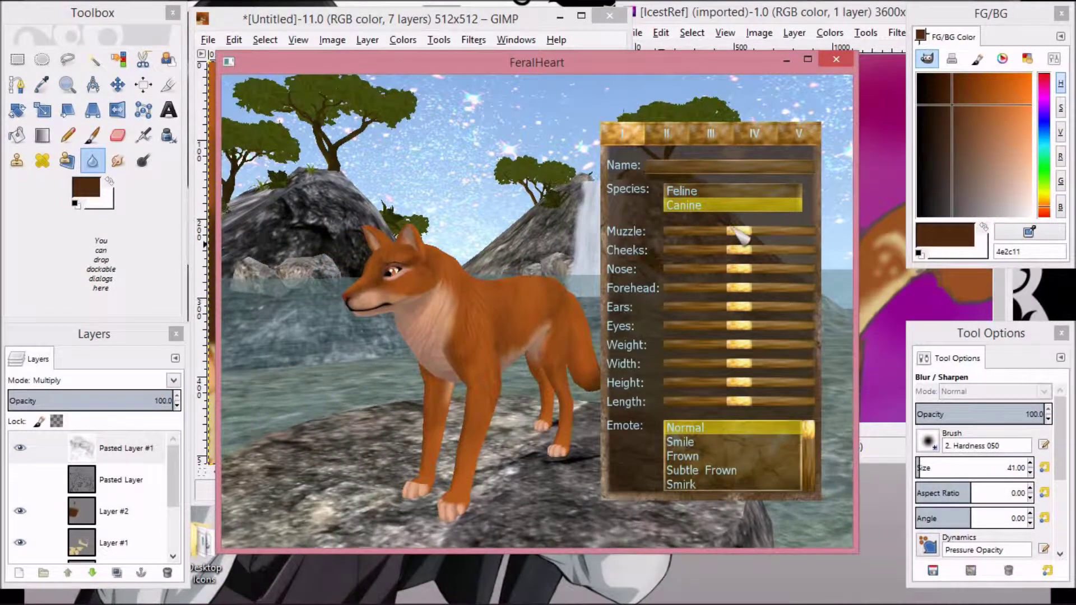
Reshape the canine with minimum muzzle and weight, smaller cheeks, slightly more height, greater width and length, and maximum ear size
{"action": "left_click_drag", "start_coordinate": [741, 233], "coordinate": [675, 233]}
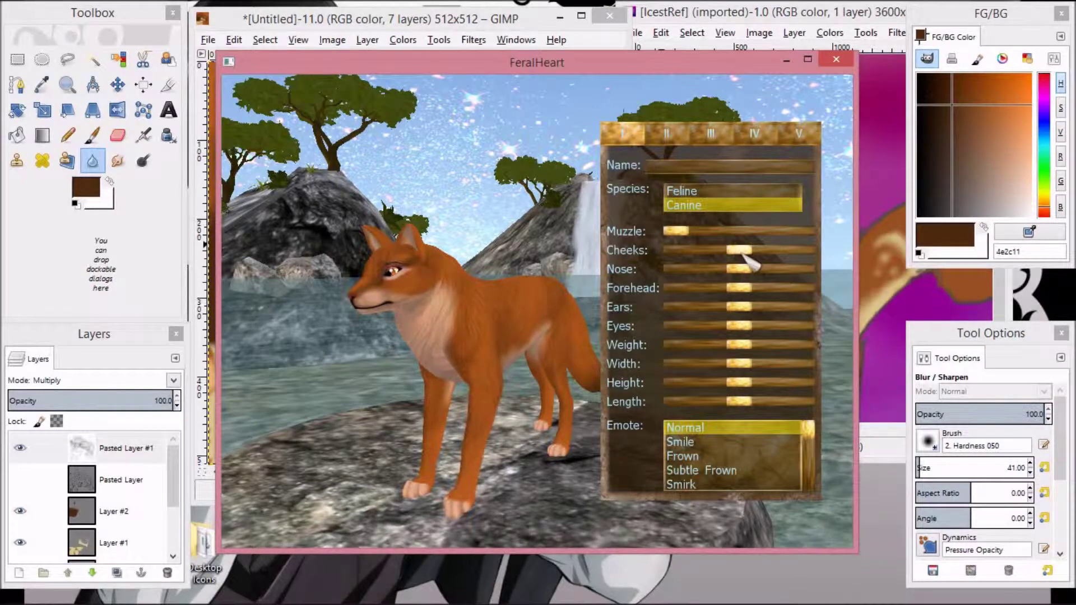
{"action": "left_click_drag", "start_coordinate": [743, 252], "coordinate": [707, 252]}
{"action": "left_click_drag", "start_coordinate": [741, 382], "coordinate": [754, 382]}
{"action": "left_click_drag", "start_coordinate": [742, 364], "coordinate": [771, 364]}
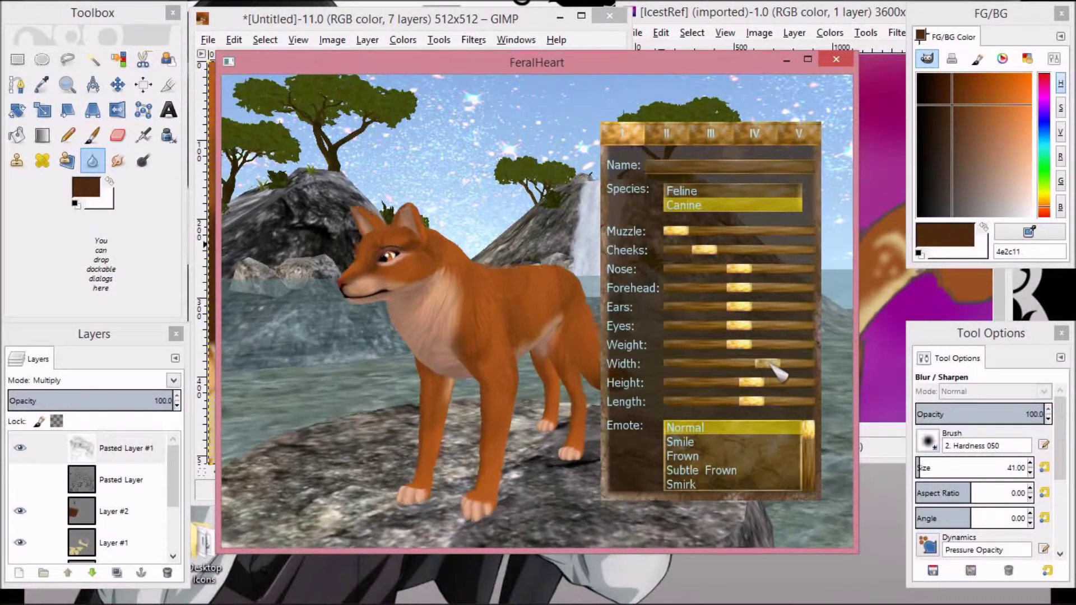
{"action": "left_click_drag", "start_coordinate": [741, 401], "coordinate": [774, 403]}
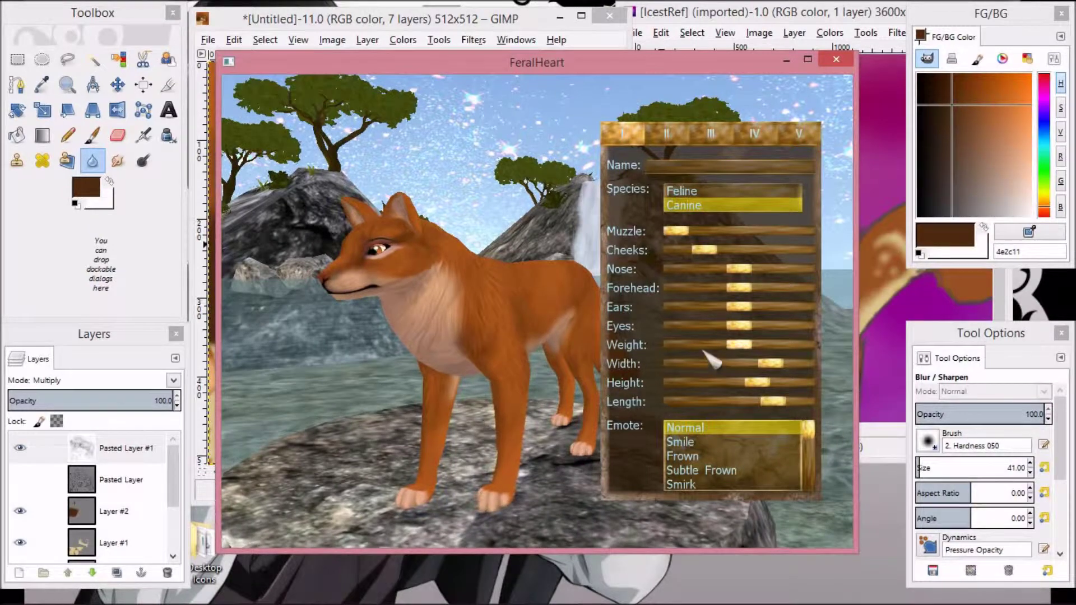
{"action": "left_click_drag", "start_coordinate": [735, 346], "coordinate": [640, 353]}
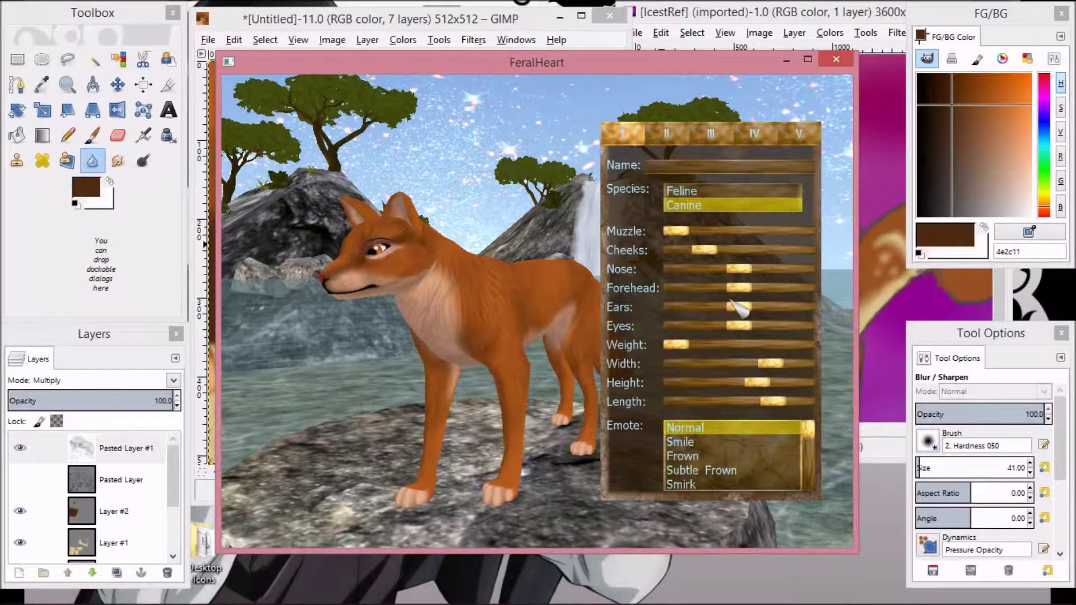
{"action": "left_click_drag", "start_coordinate": [746, 306], "coordinate": [838, 318]}
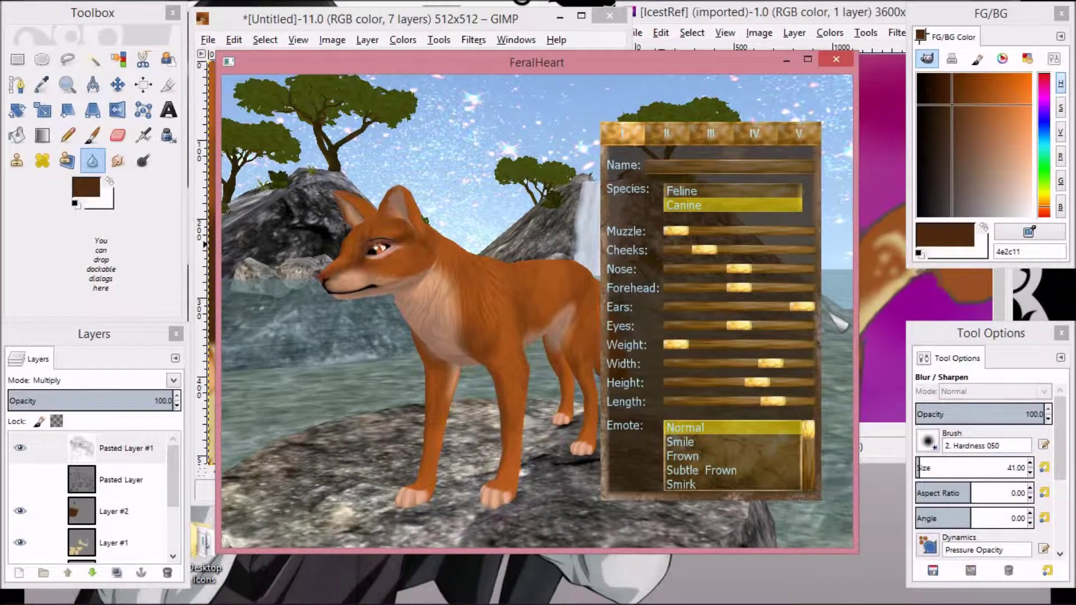
Give the canine a different, pointed ear type and apply Preset 2 to the model
{"action": "left_click", "coordinate": [669, 135]}
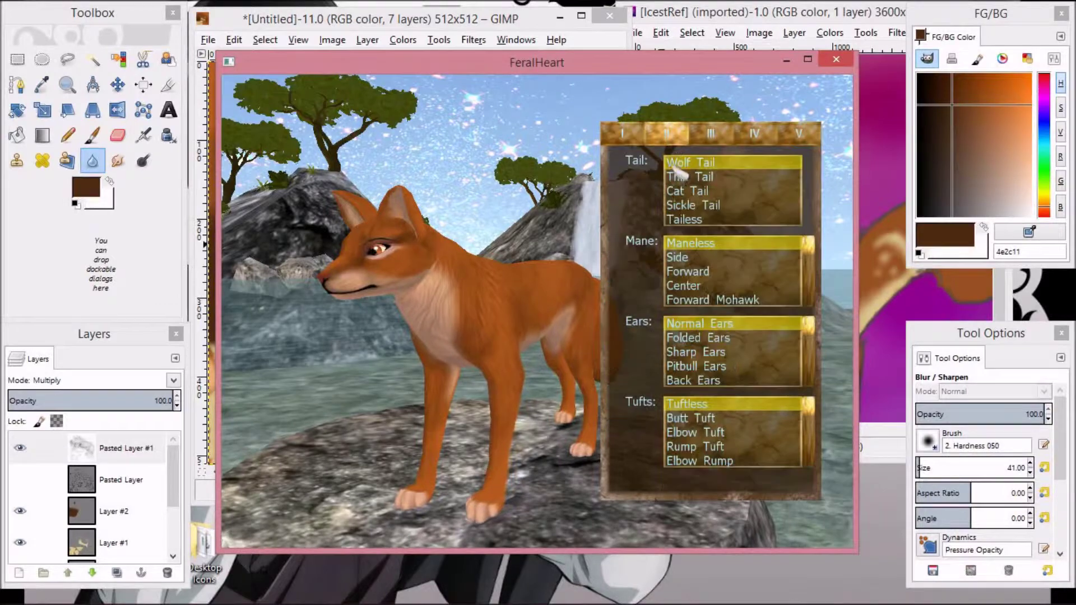
{"action": "left_click", "coordinate": [732, 365]}
{"action": "left_click", "coordinate": [799, 134]}
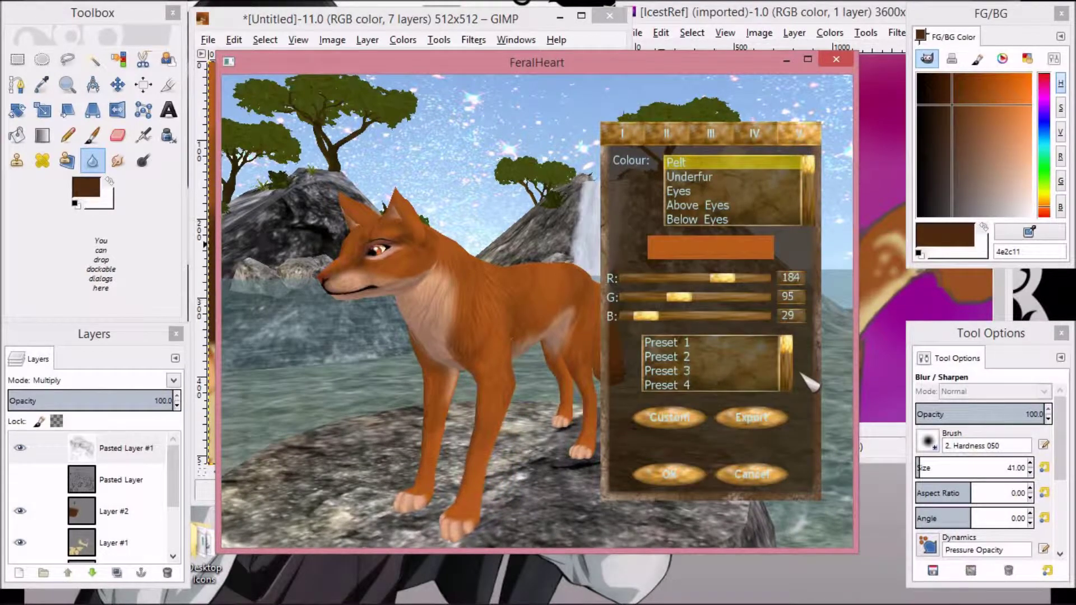
{"action": "left_click", "coordinate": [704, 359]}
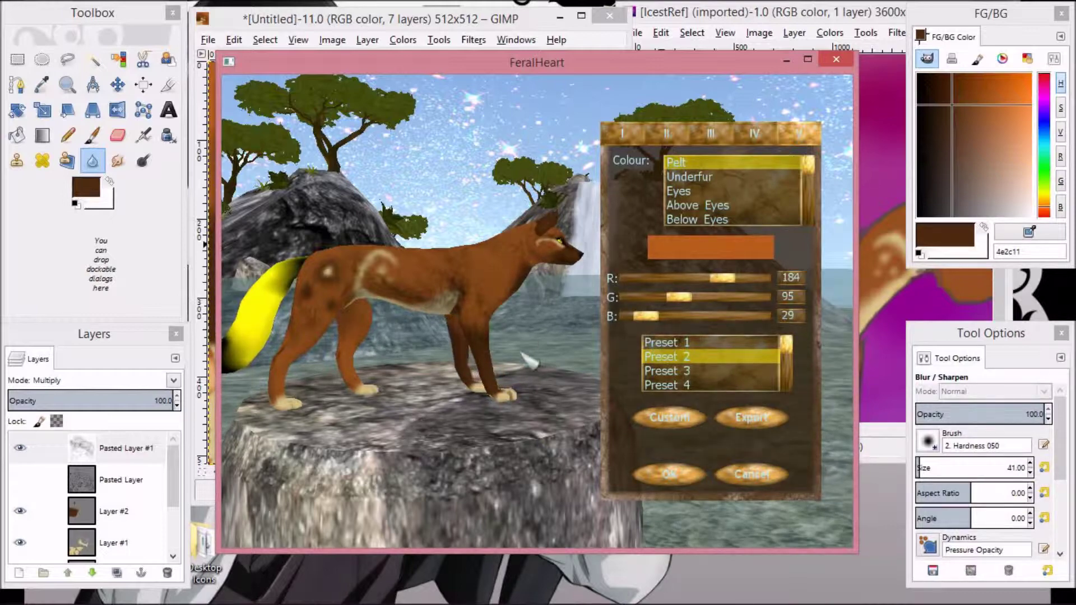
Inspect the Preset 2 body markings and fur shading on the 3D canine from the side, and close FeralHeart
{"action": "left_click_drag", "start_coordinate": [531, 281], "coordinate": [691, 387]}
{"action": "left_click_drag", "start_coordinate": [431, 352], "coordinate": [357, 324]}
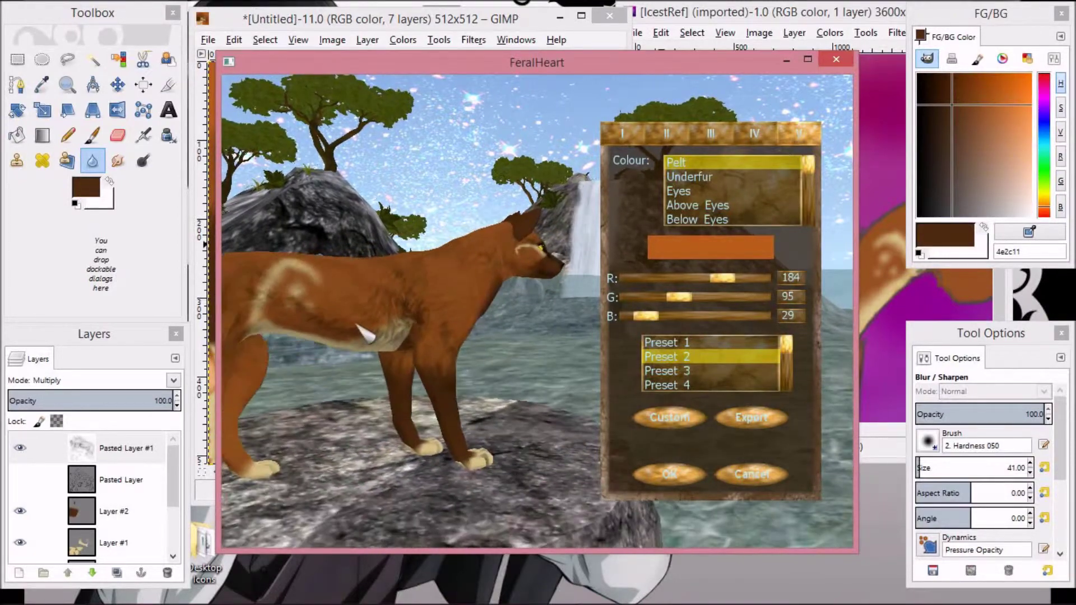
{"action": "scroll", "coordinate": [411, 342], "scroll_direction": "up", "scroll_amount": 2}
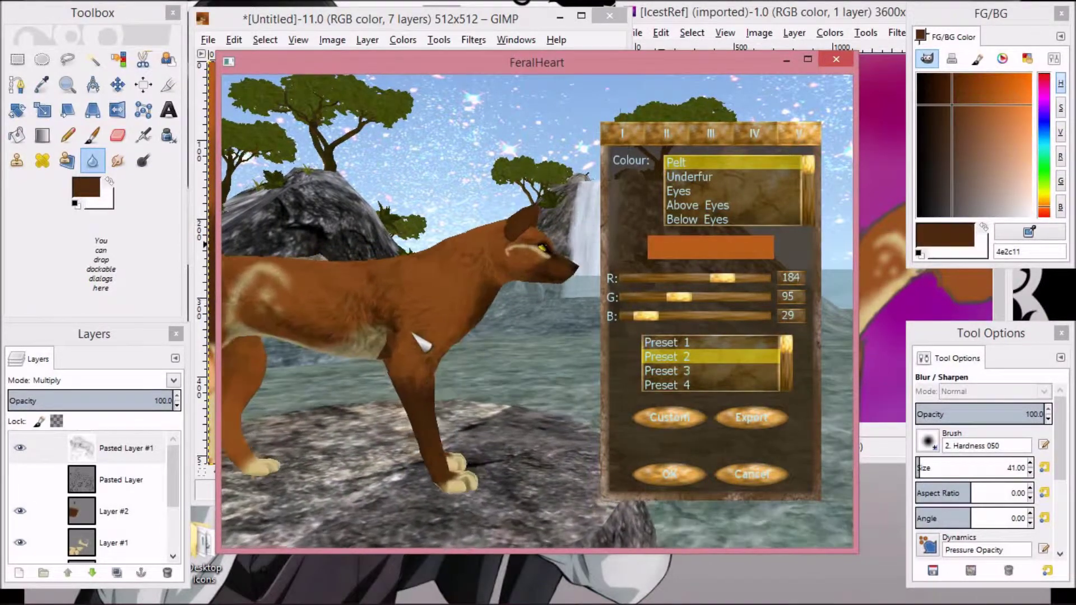
{"action": "scroll", "coordinate": [401, 352], "scroll_direction": "up", "scroll_amount": 2}
{"action": "scroll", "coordinate": [415, 381], "scroll_direction": "up", "scroll_amount": 2}
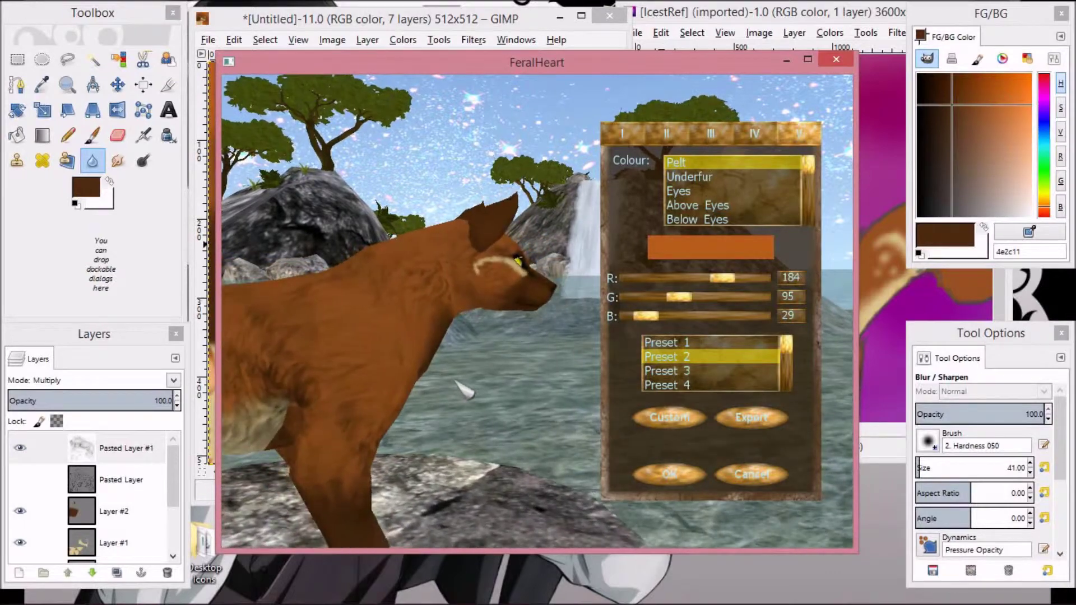
{"action": "scroll", "coordinate": [424, 331], "scroll_direction": "down", "scroll_amount": 4}
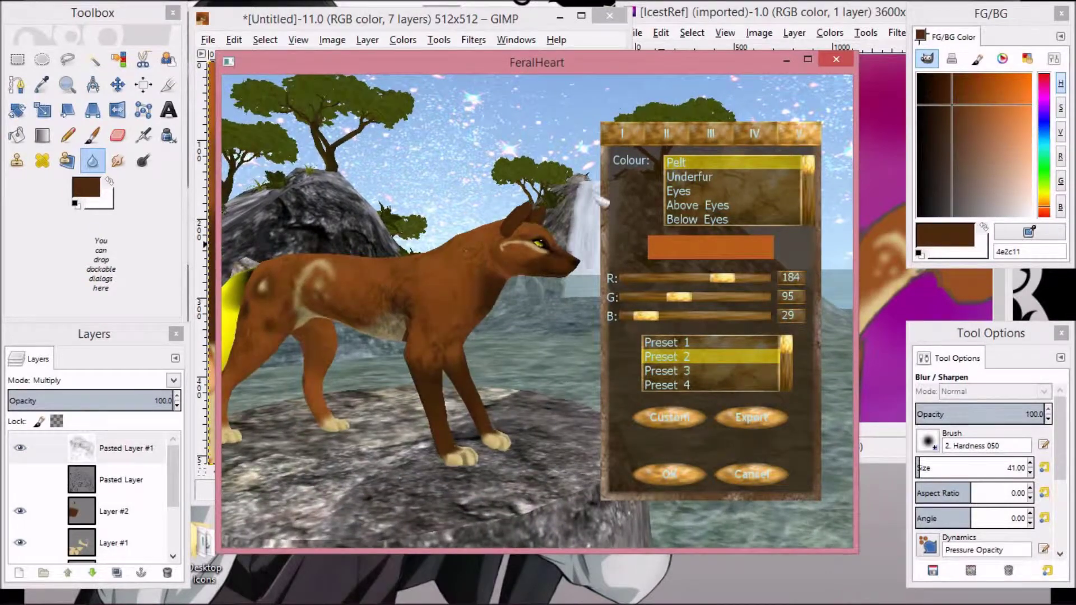
{"action": "left_click", "coordinate": [825, 59]}
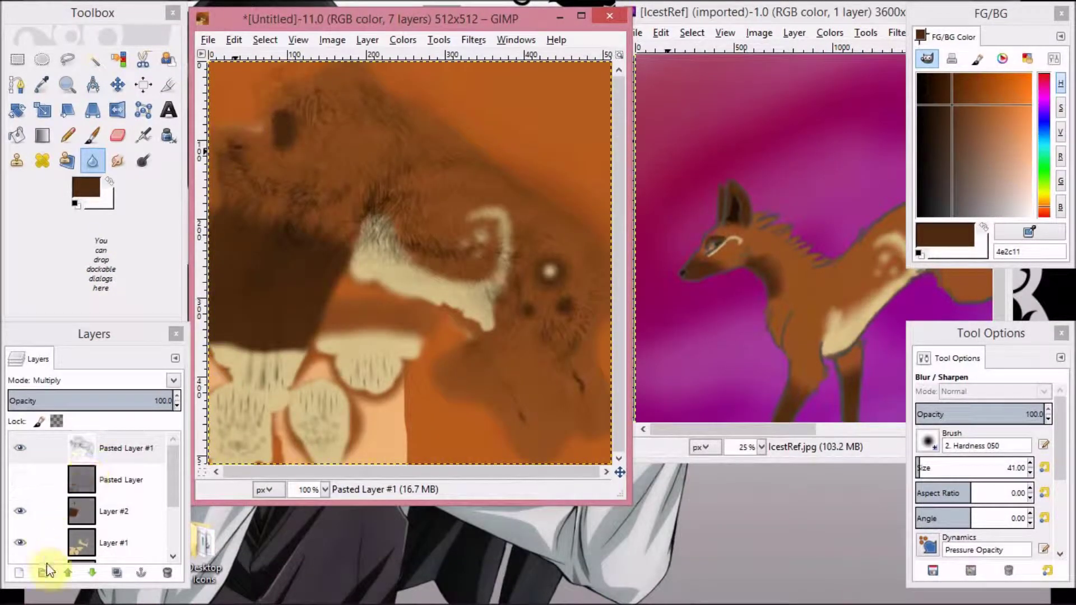
In GIMP, show the UV guide layer again and sample the cream marking colour dbc88d from Layer #1 as the foreground
{"action": "left_click", "coordinate": [19, 542]}
{"action": "left_click", "coordinate": [20, 480]}
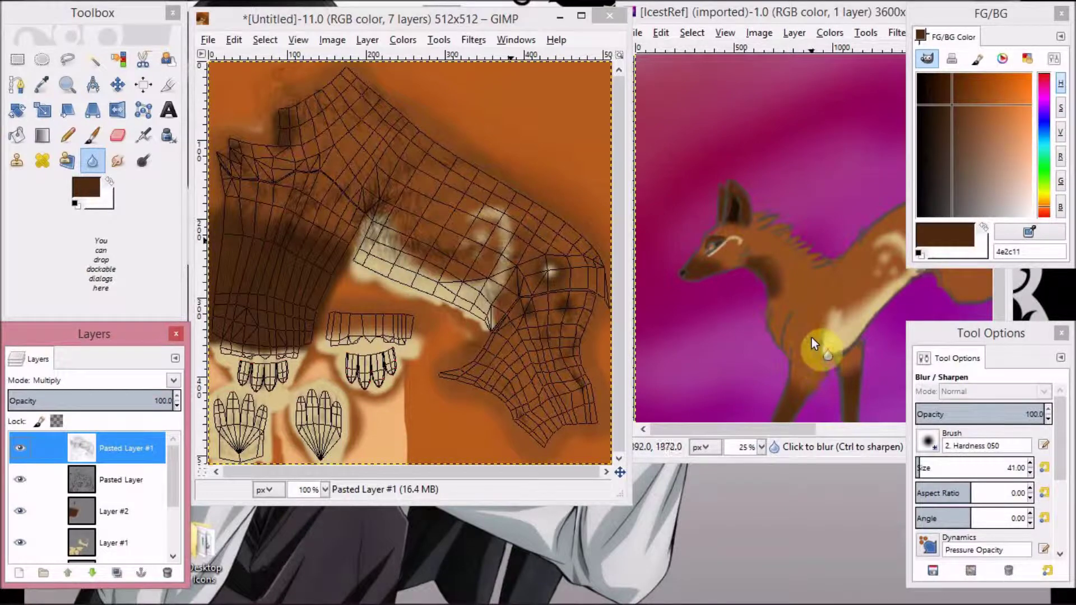
{"action": "left_click", "coordinate": [42, 86]}
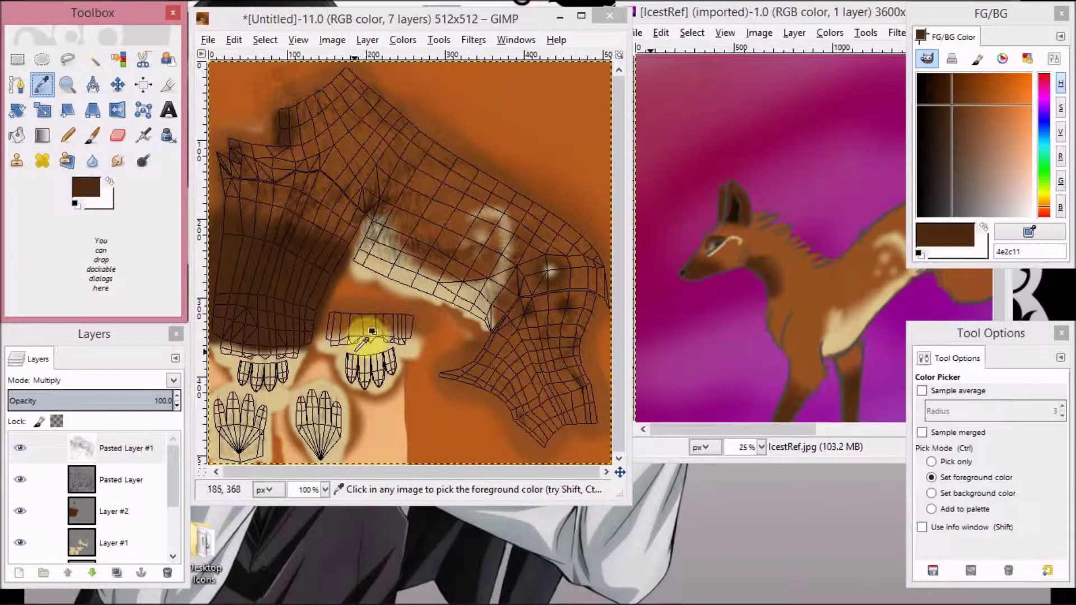
{"action": "left_click", "coordinate": [396, 260]}
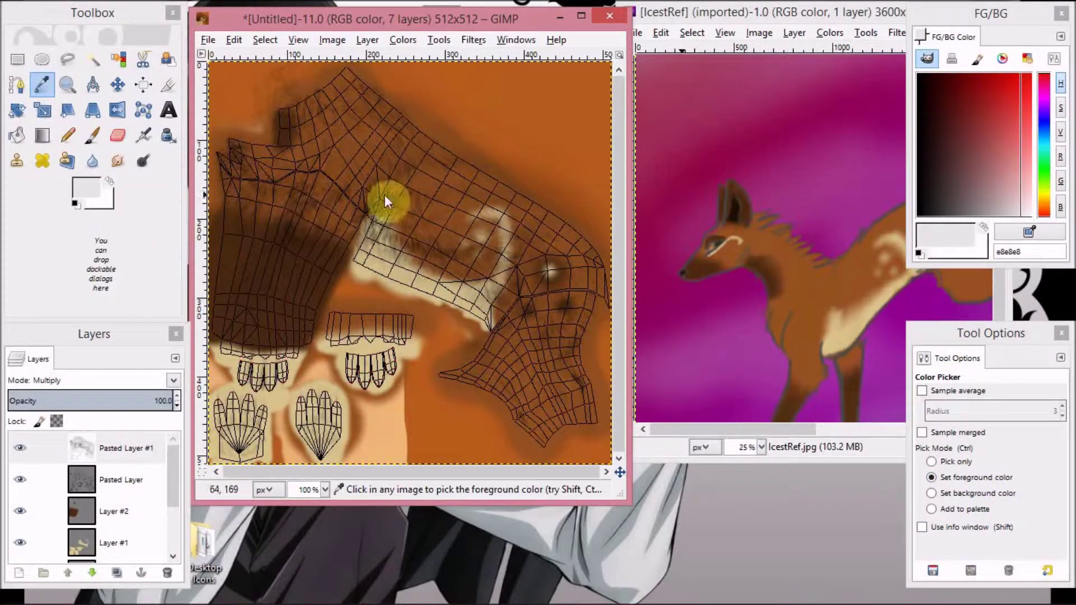
{"action": "left_click", "coordinate": [122, 552]}
{"action": "left_click", "coordinate": [393, 253]}
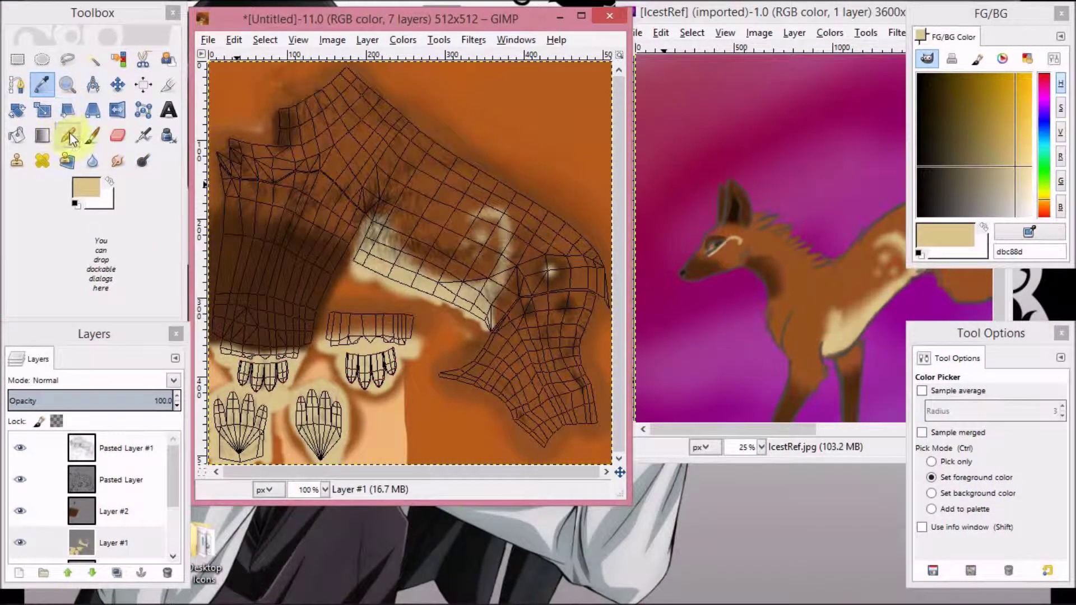
Paint a soft cream patch over the small left tip of the UV mesh on Layer #1 and erase its outer lower edge
{"action": "left_click", "coordinate": [92, 135]}
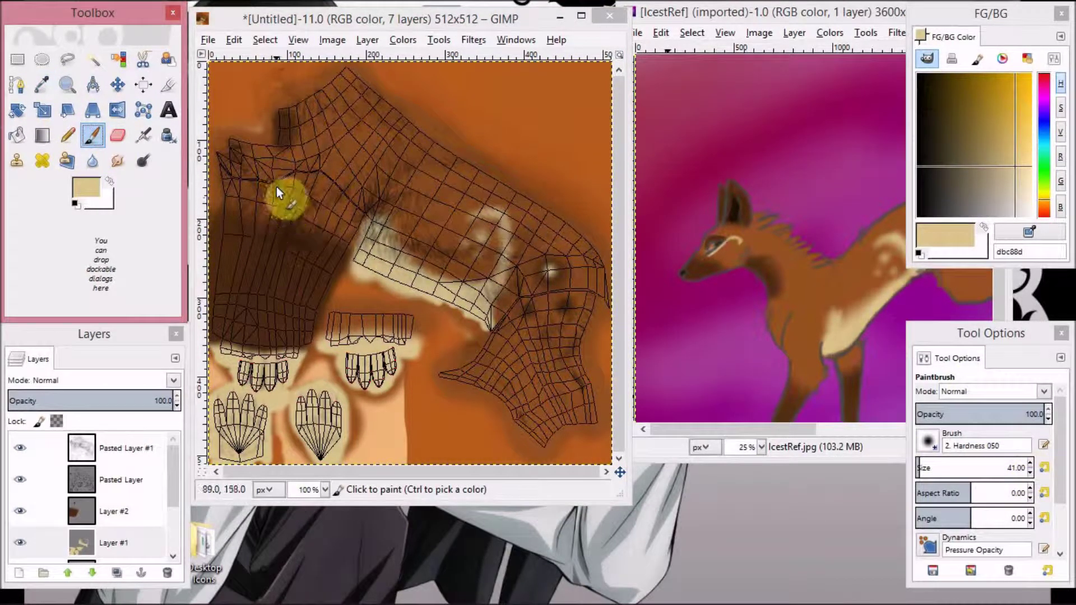
{"action": "left_click", "coordinate": [221, 148]}
{"action": "mouse_move", "coordinate": [238, 157]}
{"action": "left_mouse_down"}
{"action": "mouse_move", "coordinate": [231, 145]}
{"action": "mouse_move", "coordinate": [231, 160]}
{"action": "mouse_move", "coordinate": [217, 150]}
{"action": "left_mouse_up"}
{"action": "left_click", "coordinate": [118, 135]}
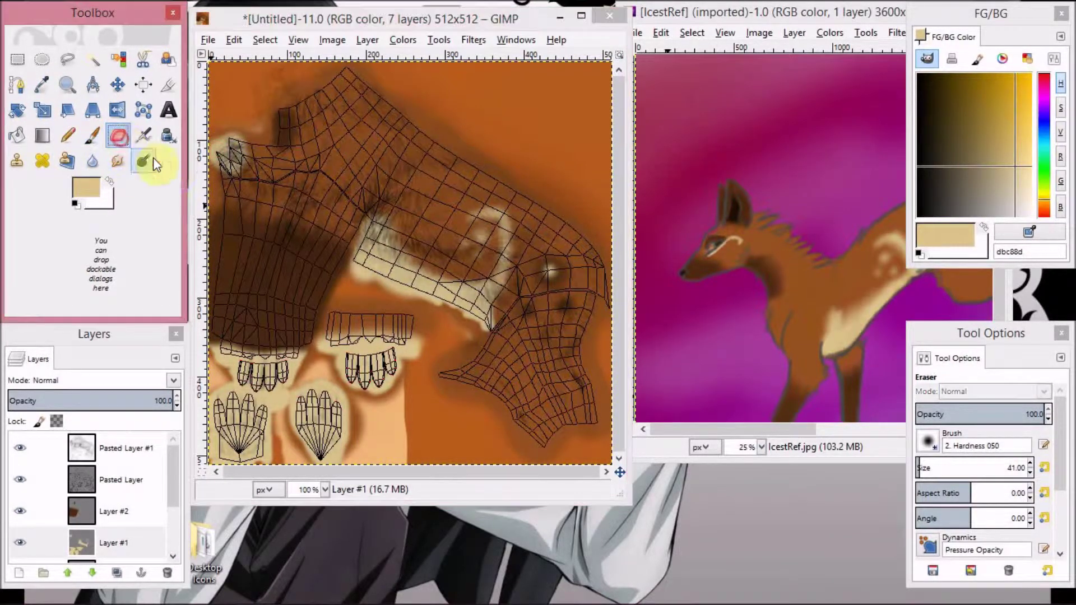
{"action": "mouse_move", "coordinate": [211, 165]}
{"action": "left_mouse_down"}
{"action": "mouse_move", "coordinate": [204, 156]}
{"action": "mouse_move", "coordinate": [219, 168]}
{"action": "left_mouse_up"}
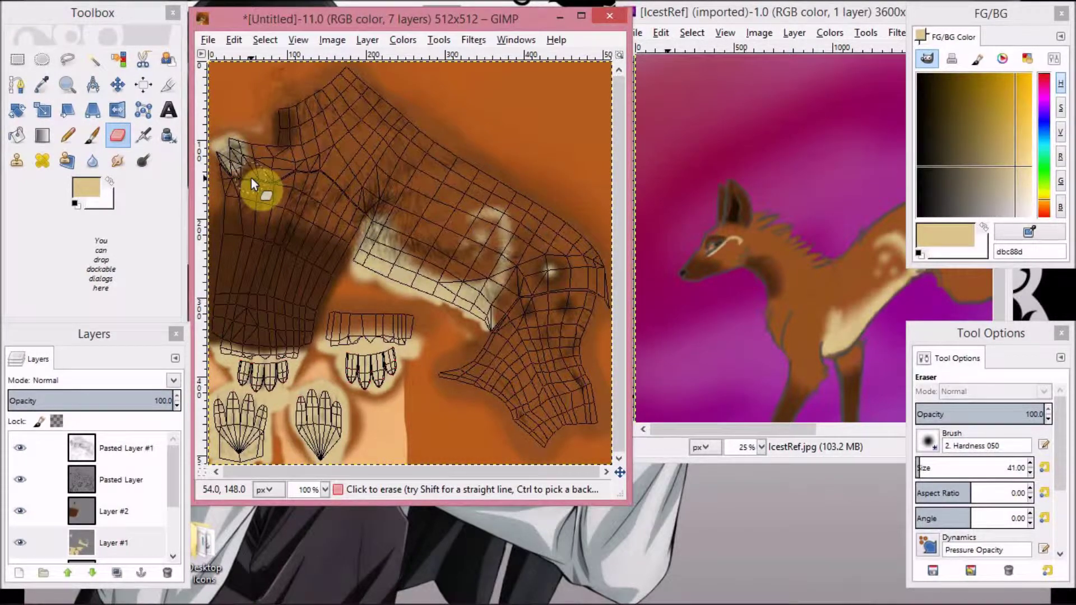
Examine the markings against the UV mesh up close, from the new cream patch across the belly and flank to the hind leg
{"action": "key", "text": "2"}
{"action": "key", "text": "3"}
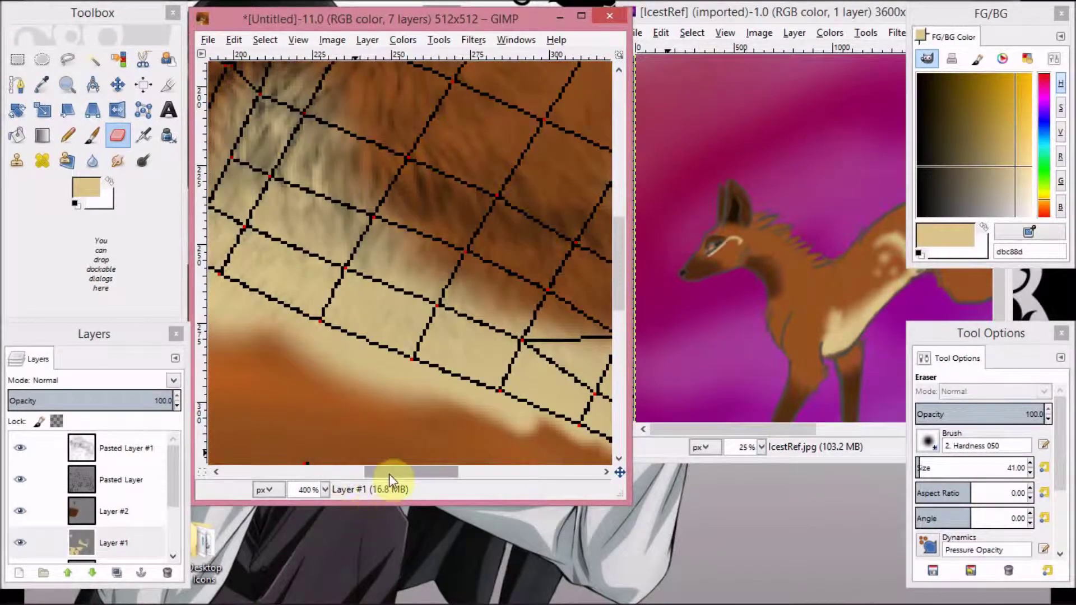
{"action": "left_click_drag", "start_coordinate": [390, 473], "coordinate": [274, 449]}
{"action": "scroll", "coordinate": [336, 314], "scroll_direction": "up", "scroll_amount": 3}
{"action": "scroll", "coordinate": [335, 312], "scroll_direction": "up", "scroll_amount": 3}
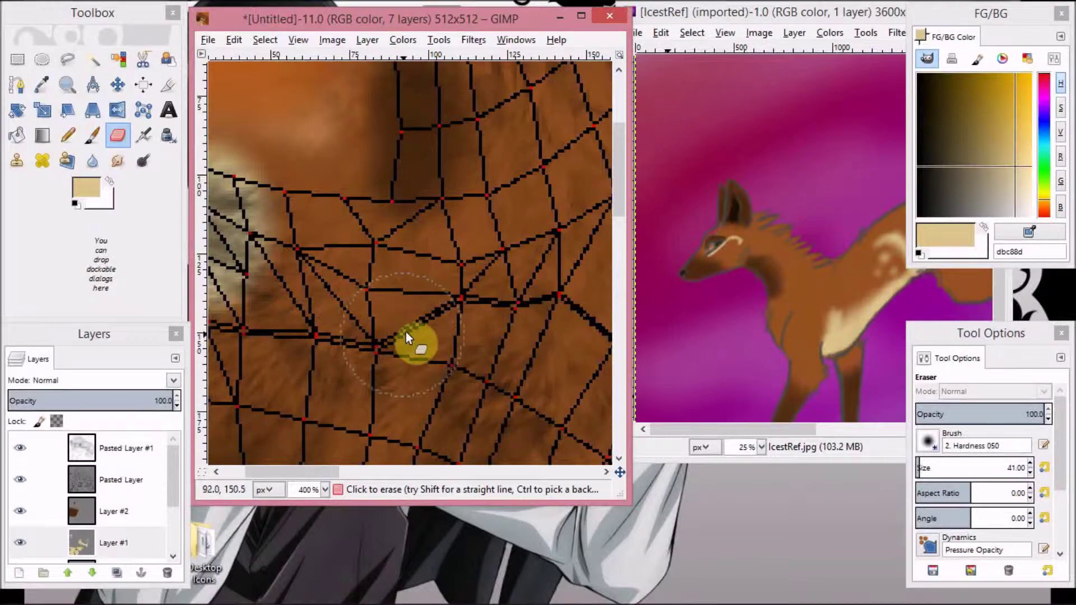
{"action": "left_click_drag", "start_coordinate": [334, 477], "coordinate": [303, 475]}
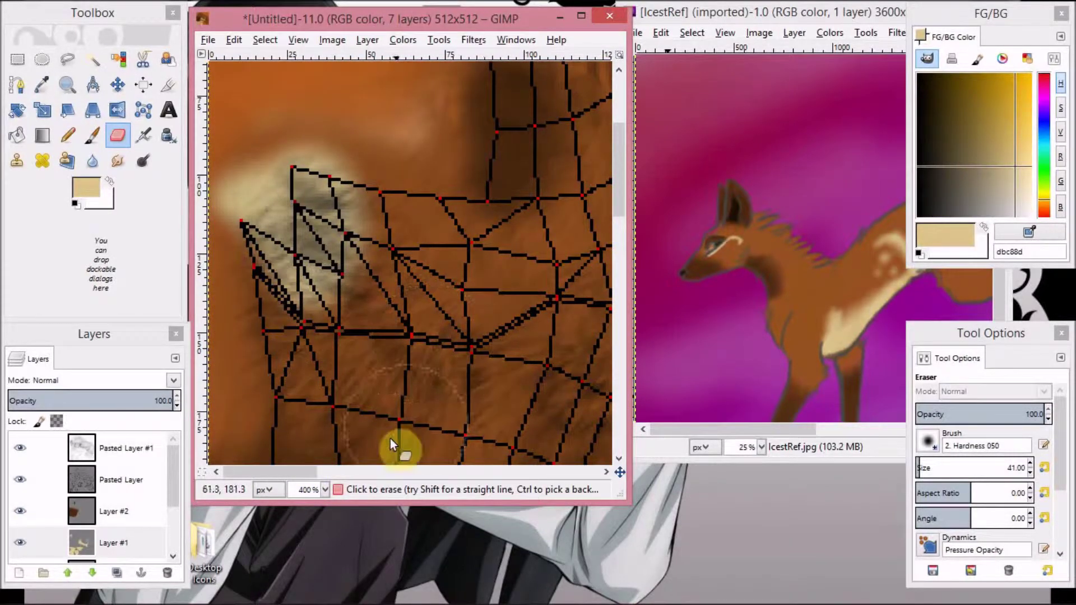
{"action": "left_click_drag", "start_coordinate": [301, 474], "coordinate": [399, 471]}
{"action": "scroll", "coordinate": [419, 370], "scroll_direction": "down", "scroll_amount": 3}
{"action": "mouse_move", "coordinate": [418, 370]}
{"action": "left_mouse_down"}
{"action": "mouse_move", "coordinate": [389, 378]}
{"action": "mouse_move", "coordinate": [379, 367]}
{"action": "mouse_move", "coordinate": [402, 404]}
{"action": "left_mouse_up"}
{"action": "scroll", "coordinate": [421, 404], "scroll_direction": "down", "scroll_amount": 8}
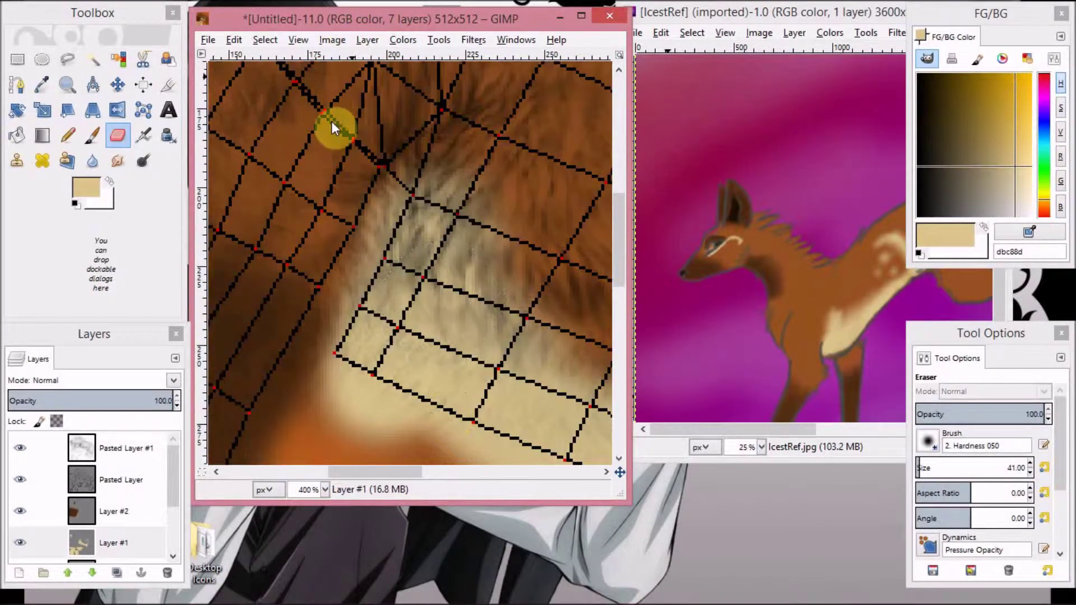
{"action": "scroll", "coordinate": [361, 217], "scroll_direction": "down", "scroll_amount": 2}
{"action": "scroll", "coordinate": [408, 314], "scroll_direction": "up", "scroll_amount": 2}
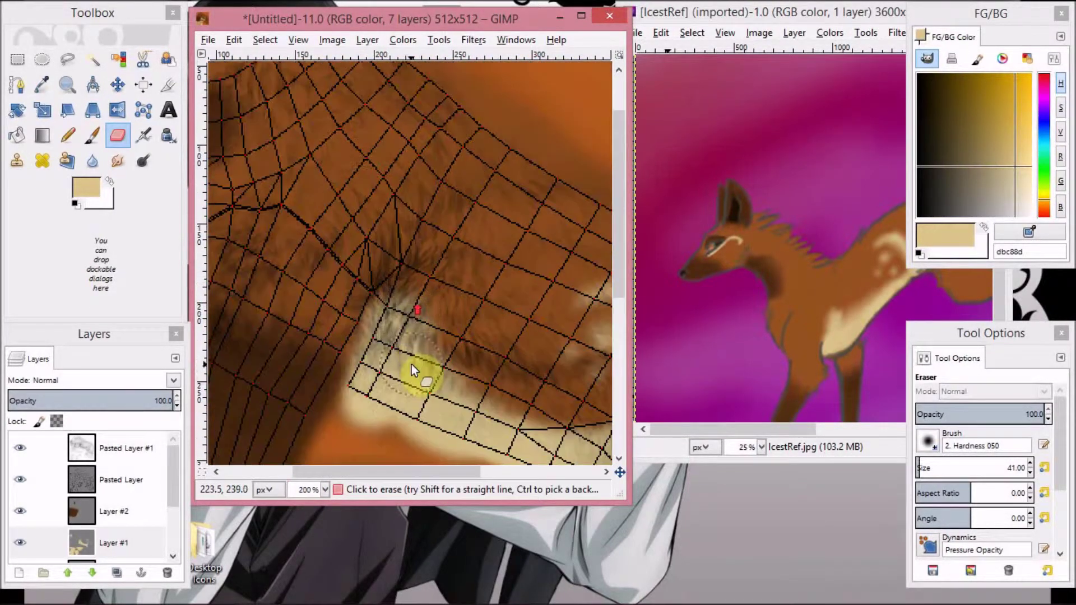
{"action": "left_click_drag", "start_coordinate": [390, 473], "coordinate": [680, 481]}
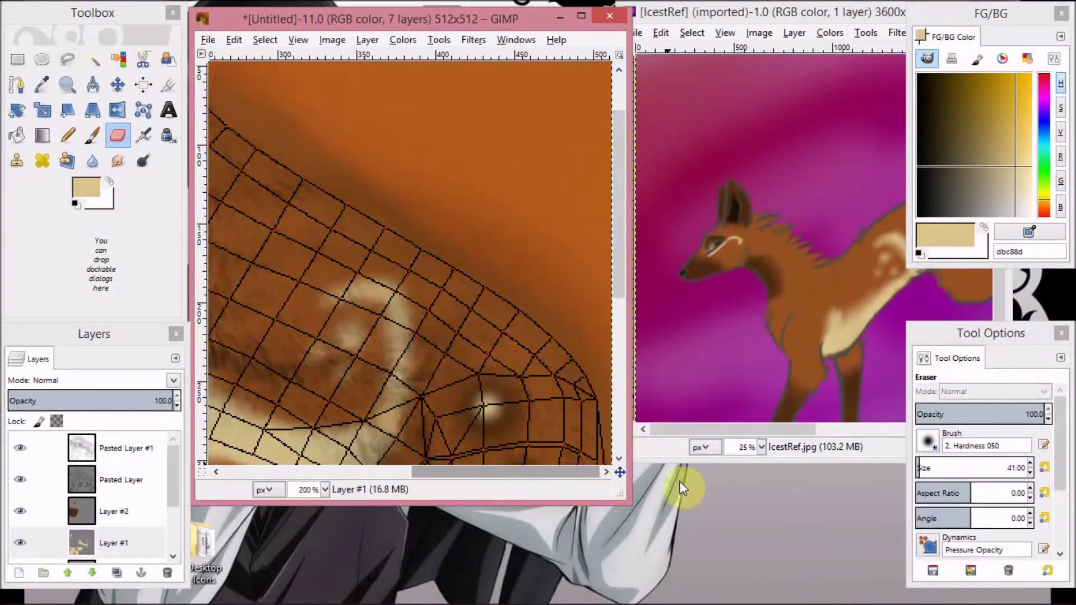
{"action": "scroll", "coordinate": [661, 325], "scroll_direction": "down", "scroll_amount": 1}
{"action": "scroll", "coordinate": [507, 312], "scroll_direction": "down", "scroll_amount": 1}
{"action": "scroll", "coordinate": [504, 311], "scroll_direction": "down", "scroll_amount": 8}
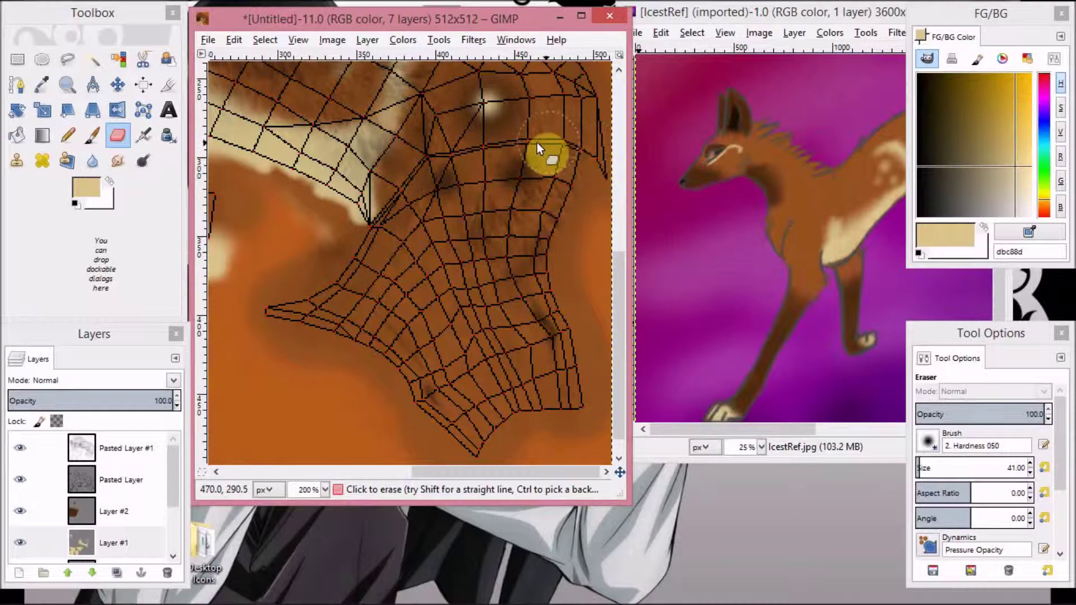
{"action": "left_click_drag", "start_coordinate": [474, 471], "coordinate": [196, 457]}
{"action": "scroll", "coordinate": [254, 244], "scroll_direction": "up", "scroll_amount": 6}
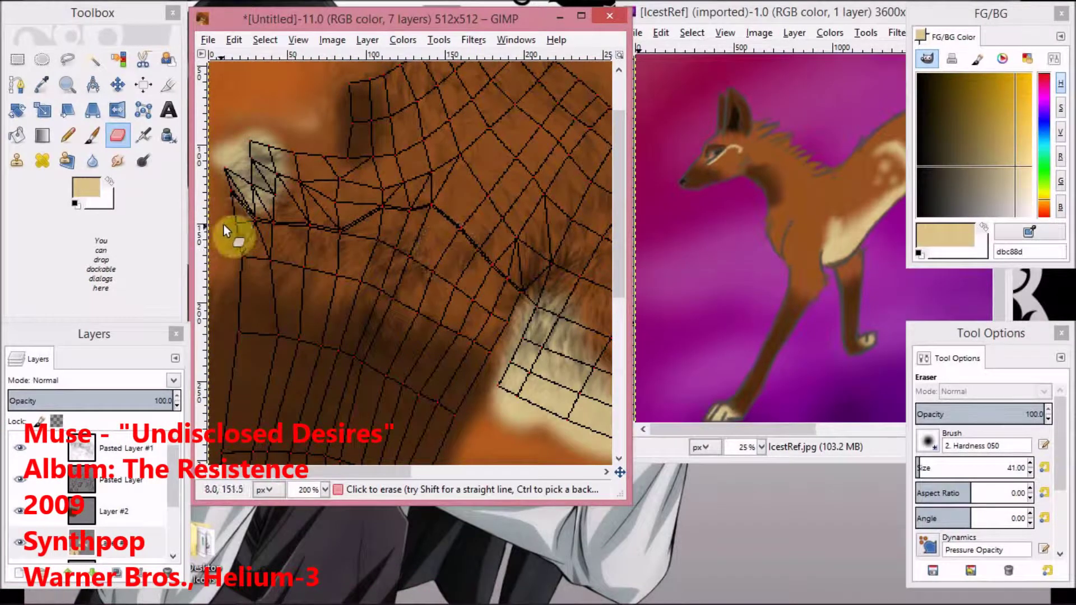
Refine the inner edge of the cream patch at the UV mesh's small left tip on Layer #1 by erasing, repainting and trimming it
{"action": "left_click", "coordinate": [277, 148]}
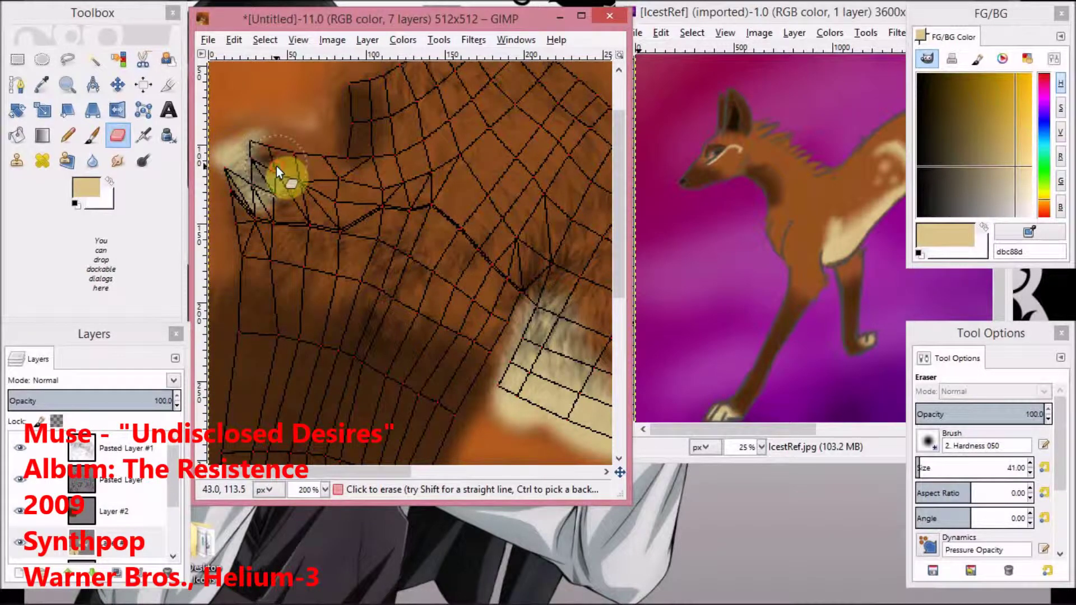
{"action": "left_click", "coordinate": [93, 136]}
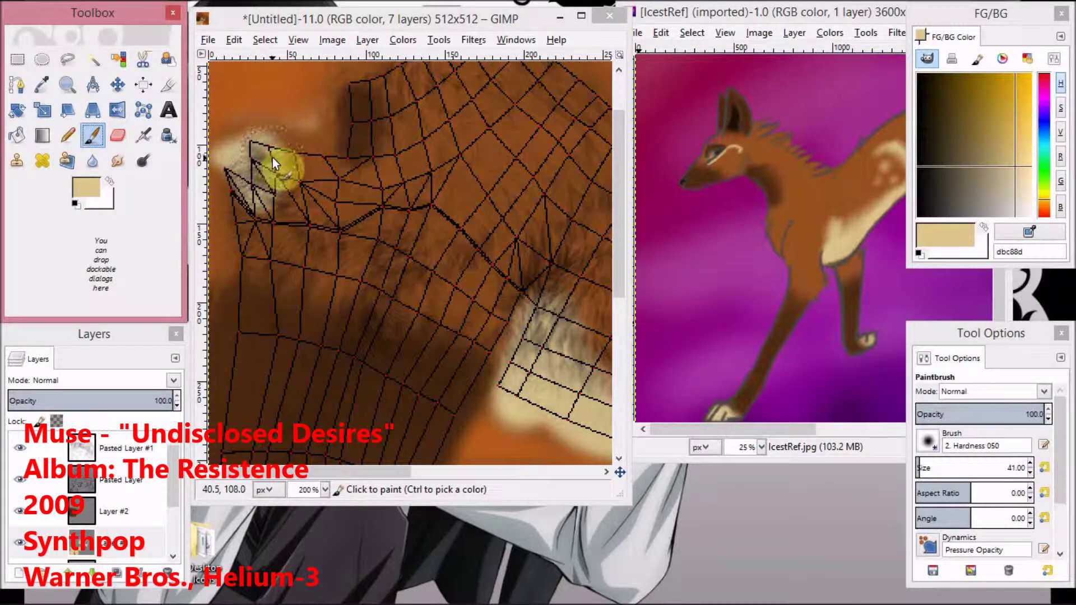
{"action": "mouse_move", "coordinate": [272, 157]}
{"action": "left_mouse_down"}
{"action": "mouse_move", "coordinate": [280, 190]}
{"action": "mouse_move", "coordinate": [271, 194]}
{"action": "left_mouse_up"}
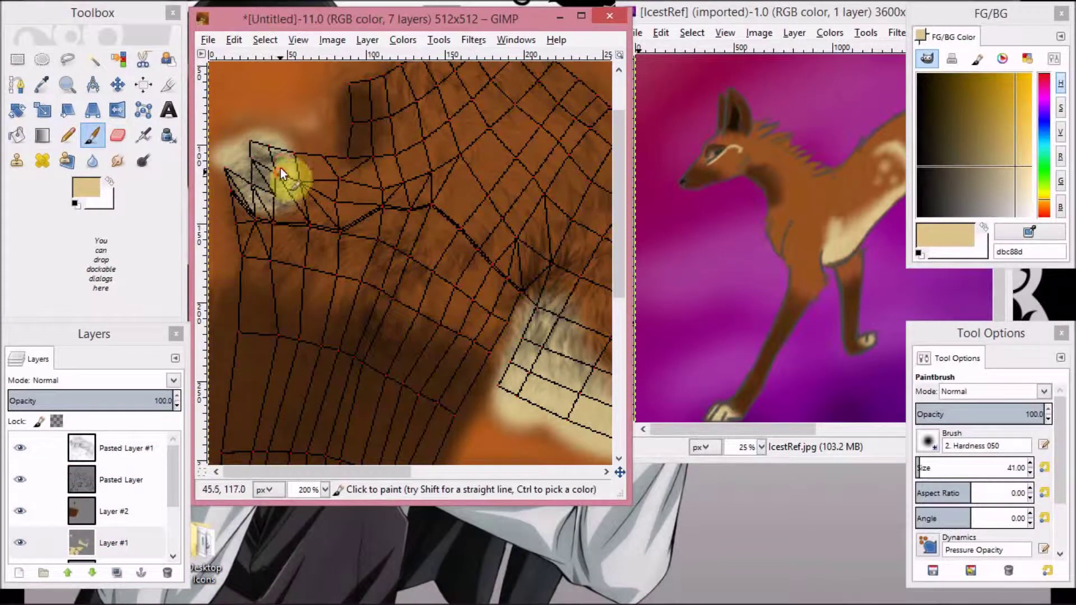
{"action": "left_click", "coordinate": [119, 136]}
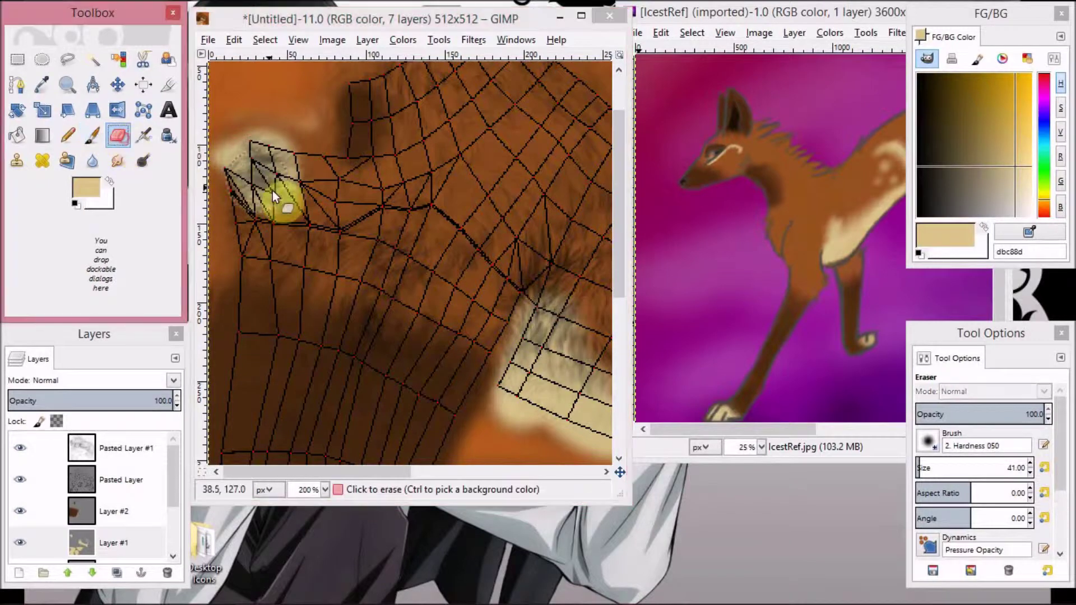
{"action": "mouse_move", "coordinate": [283, 213]}
{"action": "left_mouse_down"}
{"action": "mouse_move", "coordinate": [318, 205]}
{"action": "mouse_move", "coordinate": [303, 205]}
{"action": "mouse_move", "coordinate": [321, 173]}
{"action": "mouse_move", "coordinate": [285, 224]}
{"action": "left_mouse_up"}
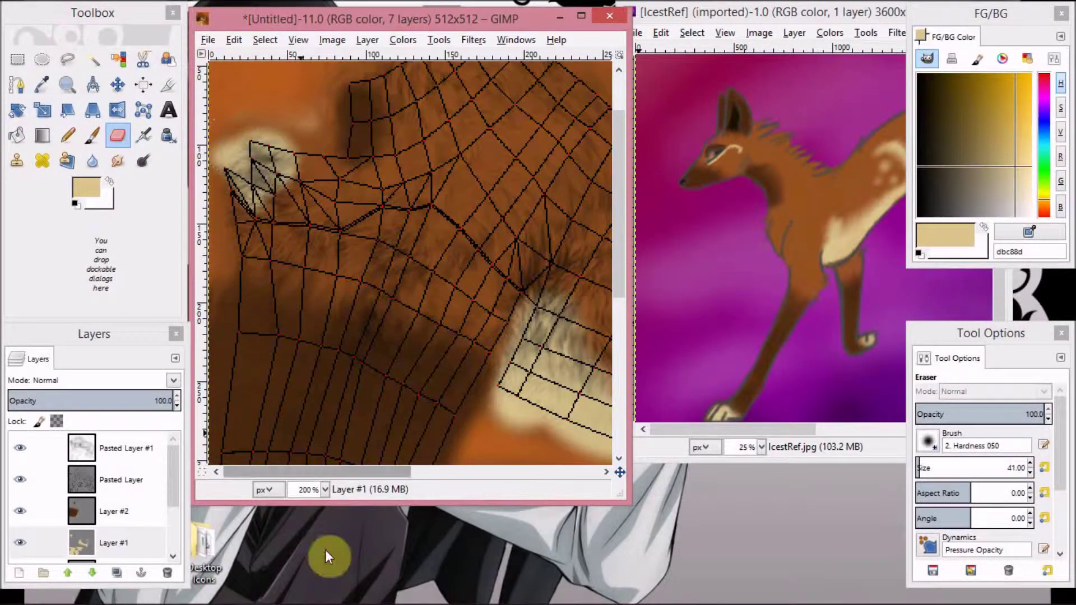
Hide the UV guide layer and export the updated texture over preset_2body.jpg
{"action": "left_click", "coordinate": [20, 480]}
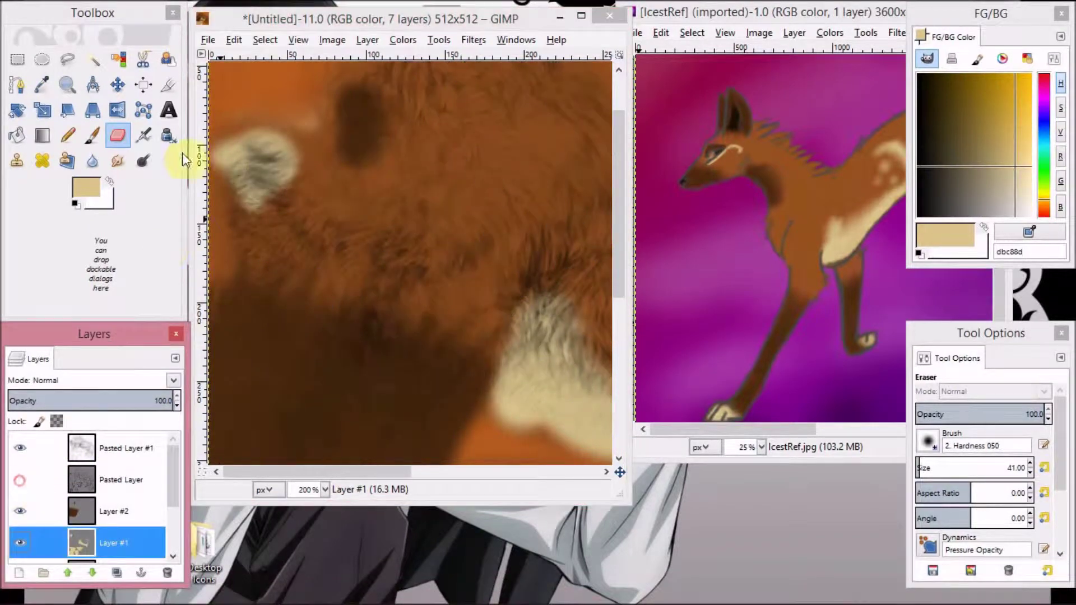
{"action": "left_click", "coordinate": [209, 40]}
{"action": "left_click", "coordinate": [290, 234]}
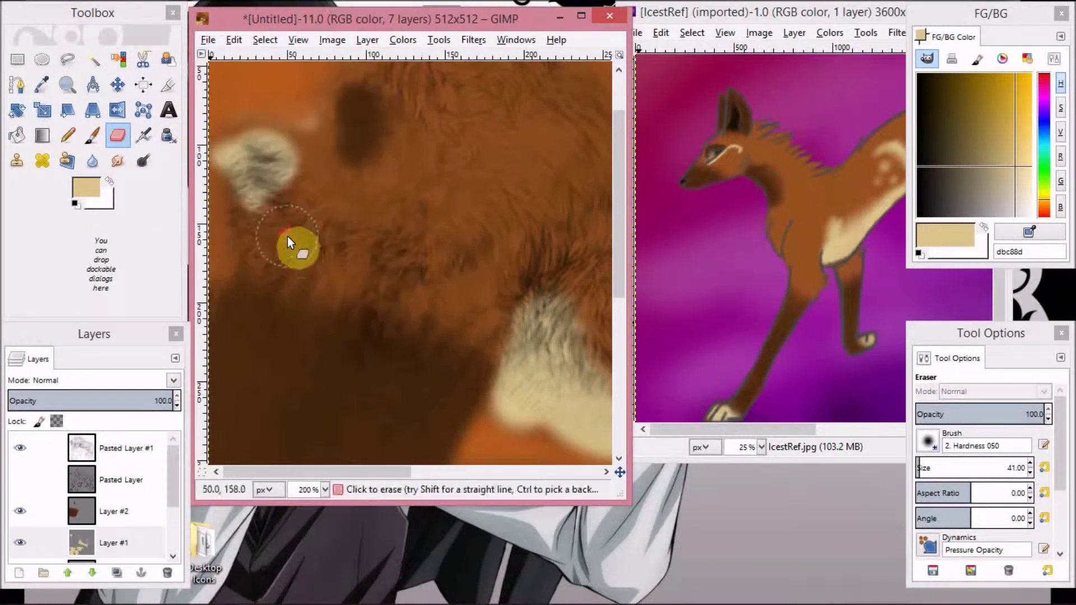
Start FeralHeart and open its Preset Maker
{"action": "mouse_move", "coordinate": [303, 600]}
{"action": "left_click", "coordinate": [306, 591]}
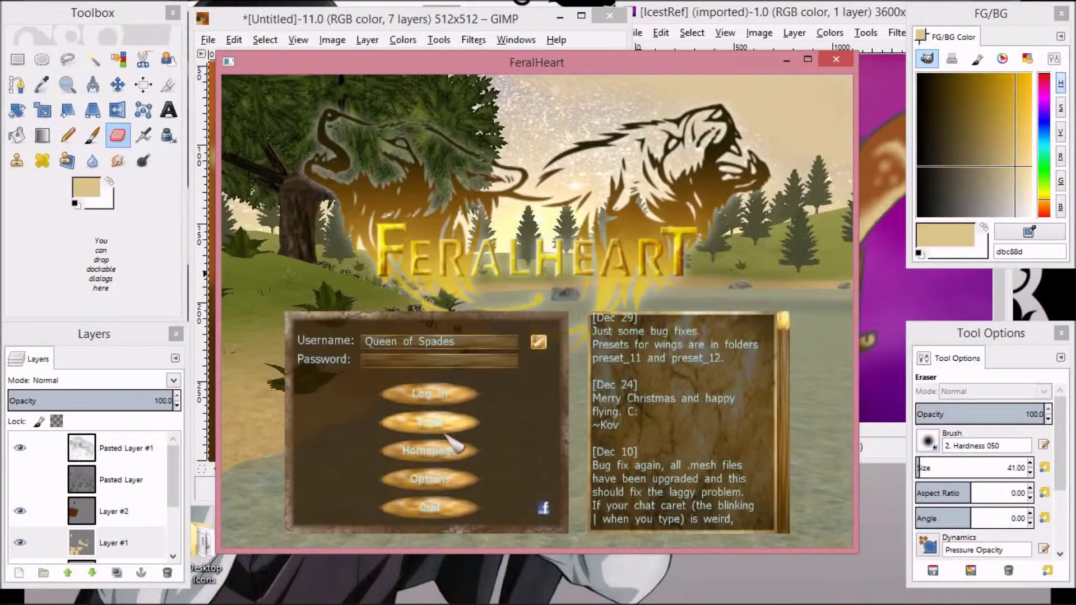
{"action": "left_click", "coordinate": [450, 438]}
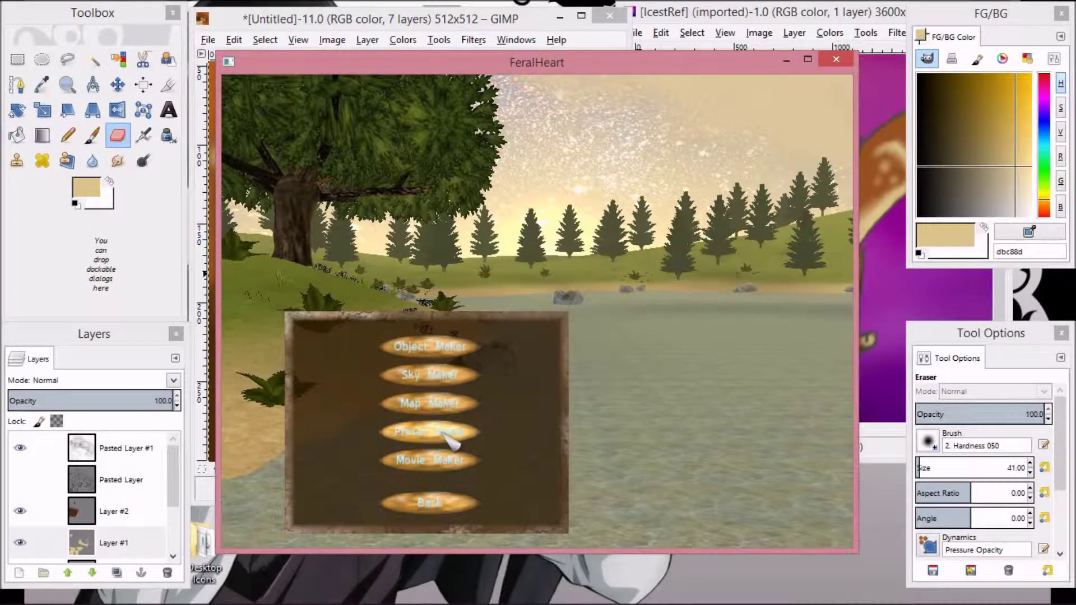
{"action": "left_click", "coordinate": [447, 435]}
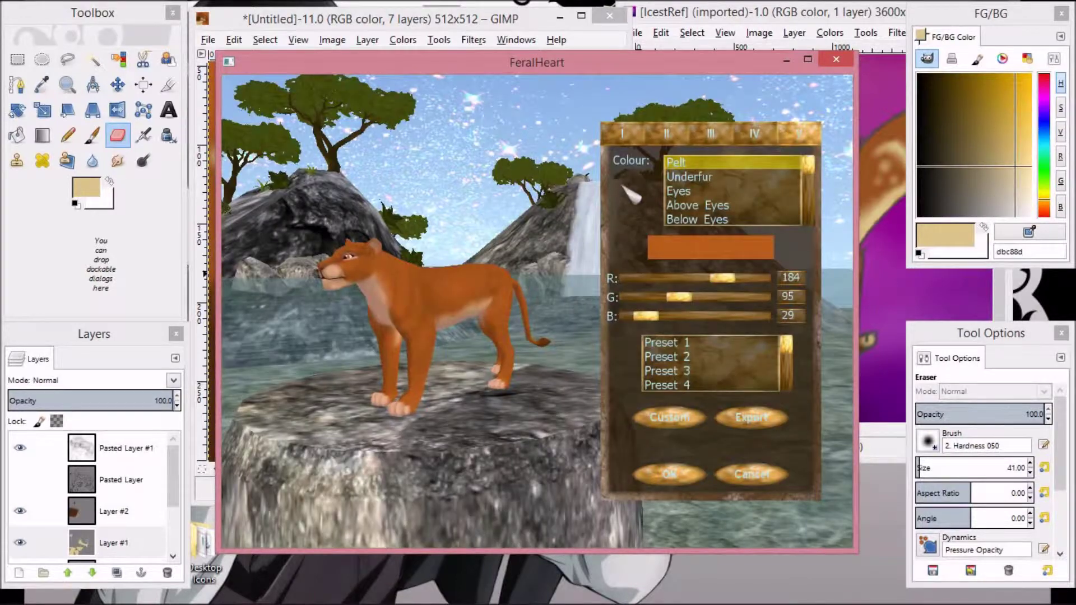
Set the species to Canine and apply Preset 2 to the model
{"action": "left_click", "coordinate": [629, 134]}
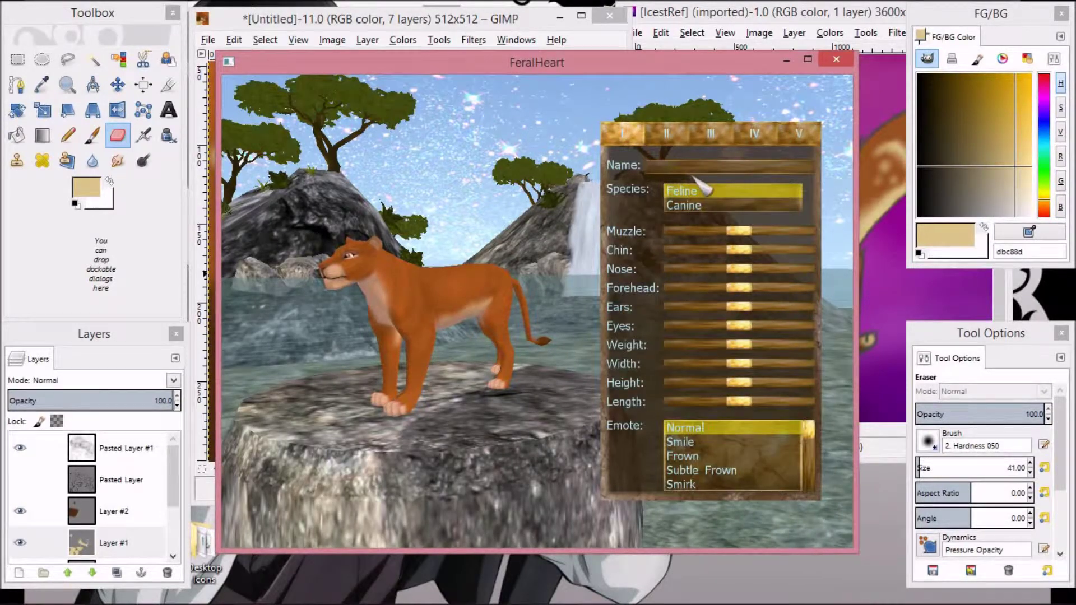
{"action": "left_click", "coordinate": [708, 206]}
{"action": "left_click", "coordinate": [799, 134]}
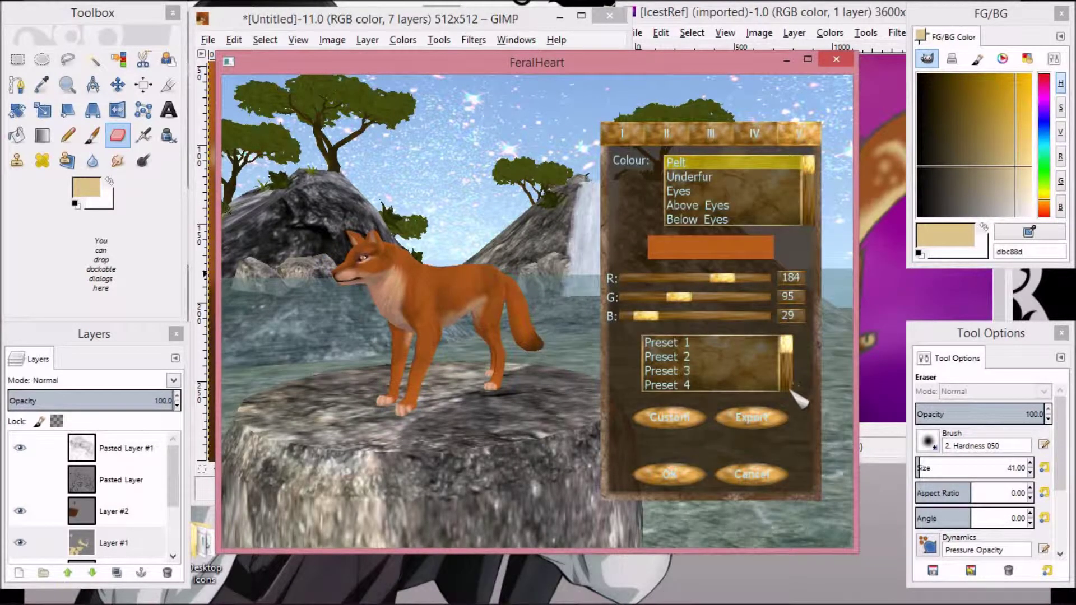
{"action": "left_click", "coordinate": [789, 348]}
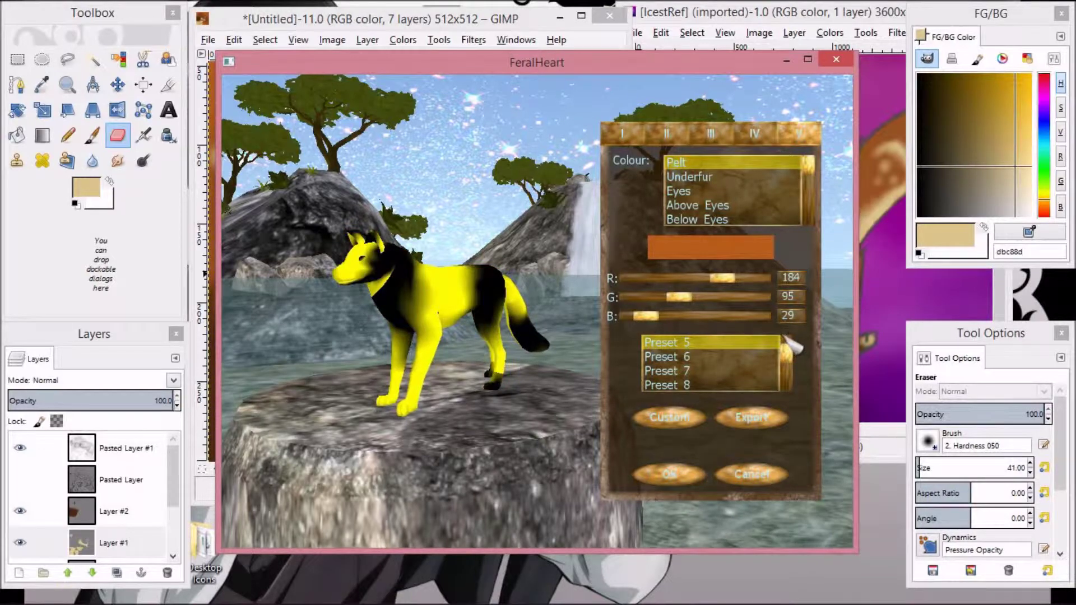
{"action": "scroll", "coordinate": [797, 357], "scroll_direction": "up", "scroll_amount": 3}
{"action": "scroll", "coordinate": [797, 357], "scroll_direction": "up", "scroll_amount": 1}
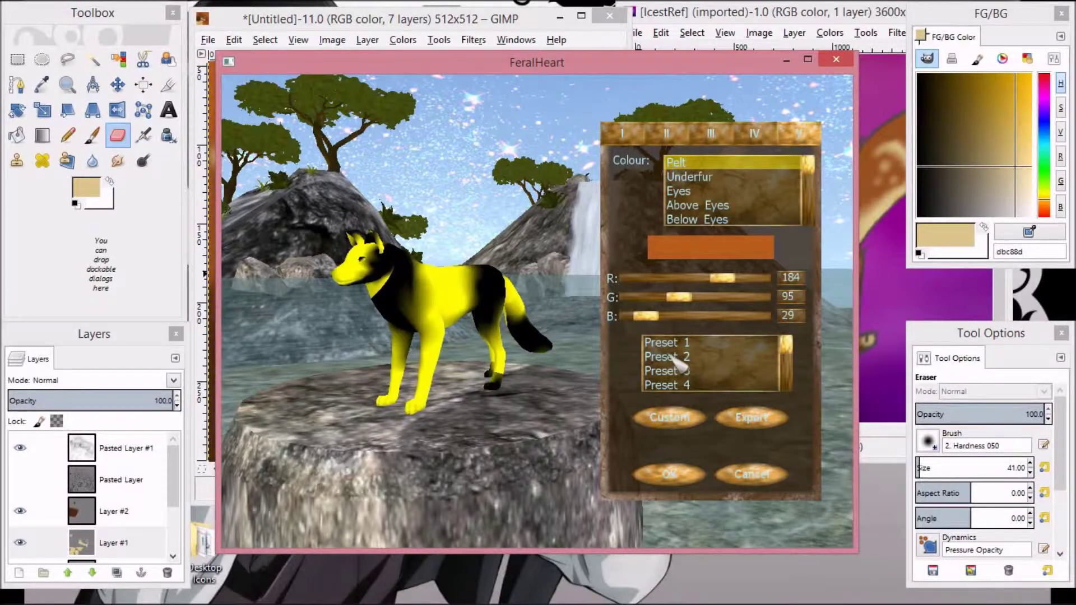
{"action": "left_click", "coordinate": [675, 357]}
Inspect the Preset 2 markings on the canine's head, chest, flank and legs from the side and front
{"action": "left_click_drag", "start_coordinate": [409, 371], "coordinate": [636, 387]}
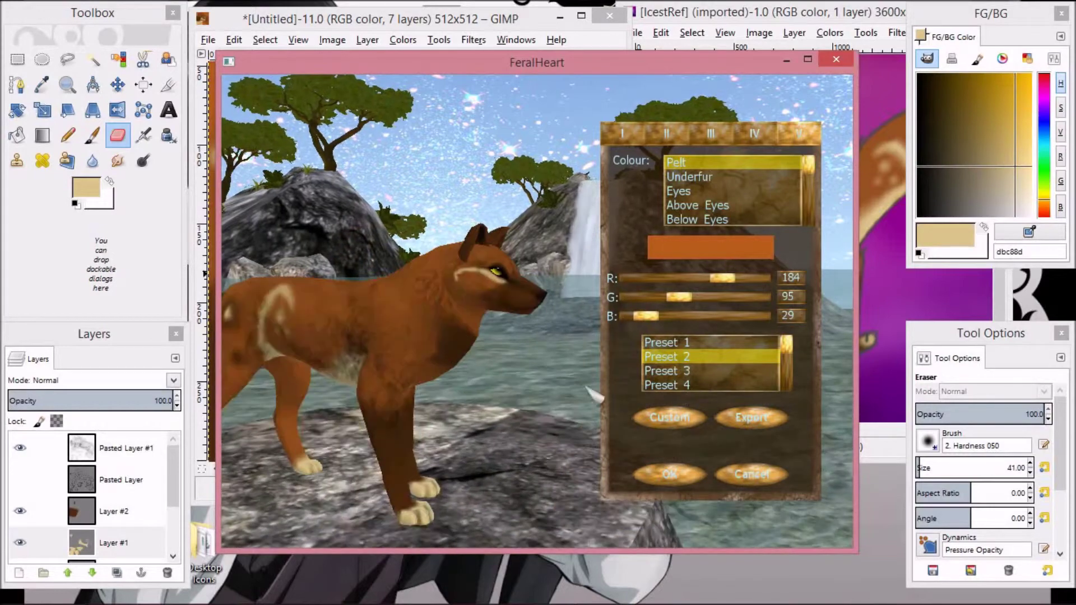
{"action": "scroll", "coordinate": [549, 365], "scroll_direction": "up", "scroll_amount": 3}
{"action": "scroll", "coordinate": [549, 376], "scroll_direction": "down", "scroll_amount": 3}
{"action": "scroll", "coordinate": [544, 377], "scroll_direction": "up", "scroll_amount": 3}
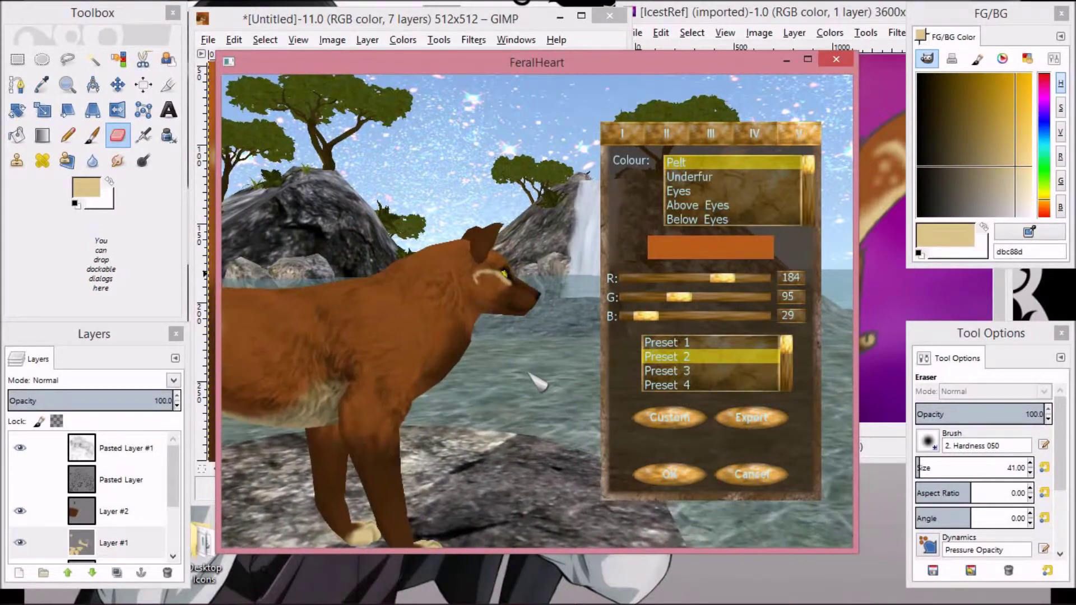
{"action": "scroll", "coordinate": [504, 373], "scroll_direction": "down", "scroll_amount": 2}
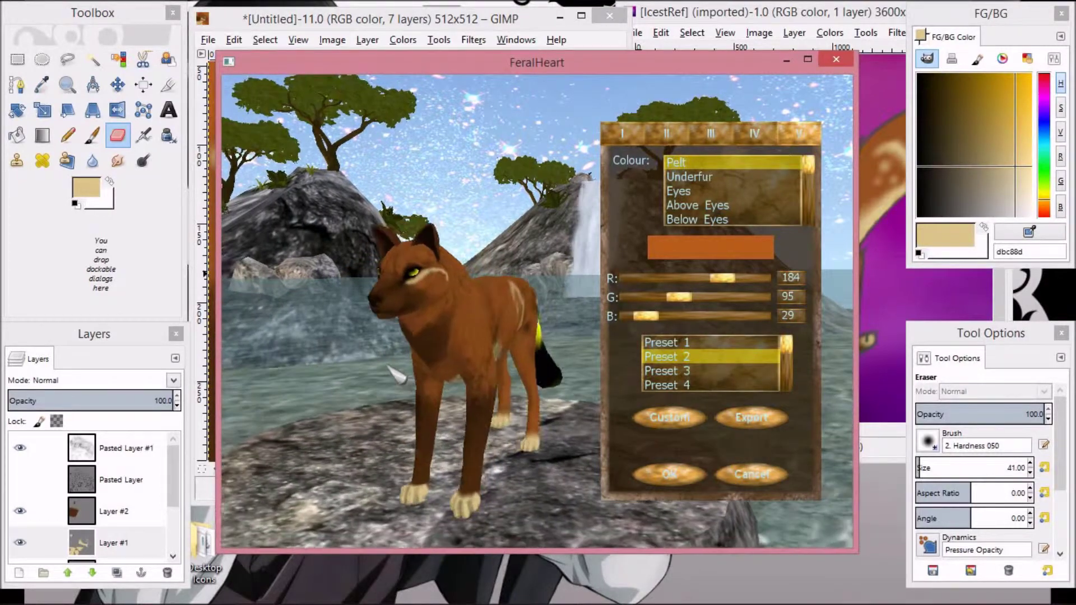
Load the canine into the test world, examine the throat and belly markings from below, return to the Preset Maker and close FeralHeart
{"action": "left_click", "coordinate": [662, 484]}
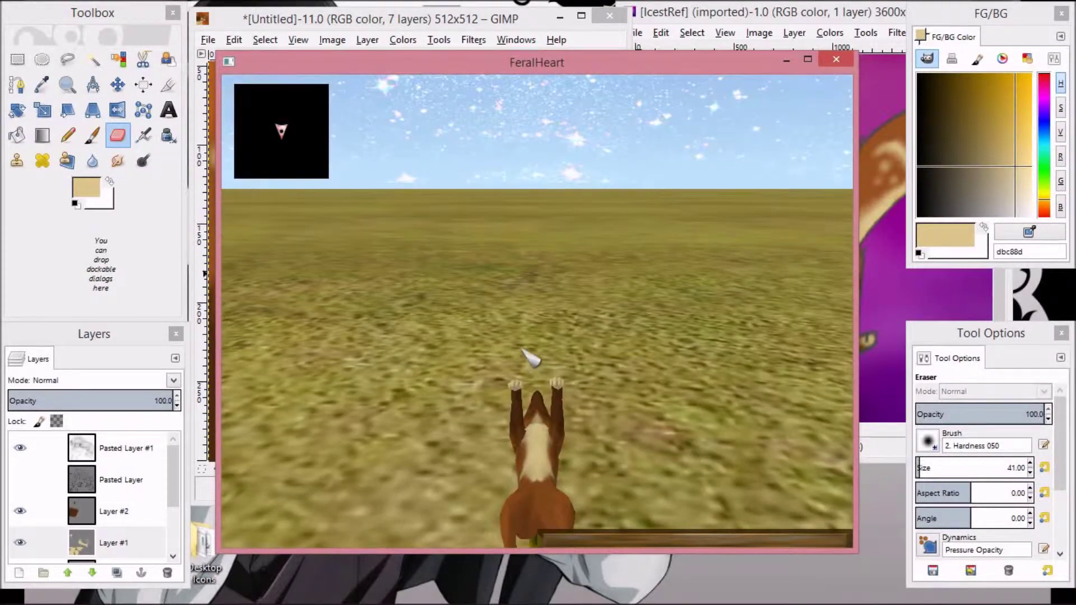
{"action": "left_click_drag", "start_coordinate": [521, 349], "coordinate": [522, 350]}
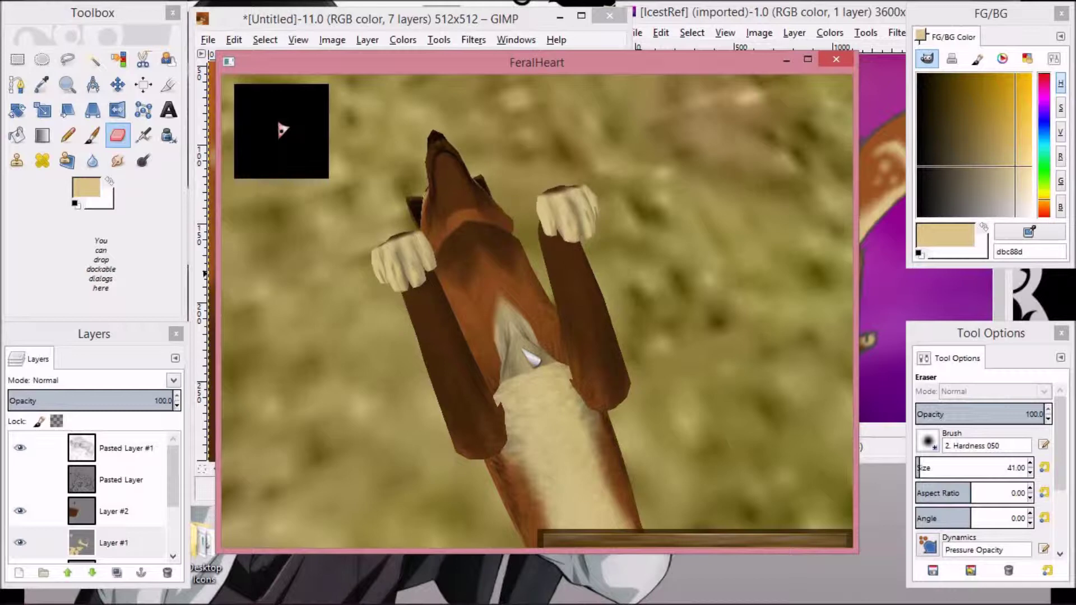
{"action": "key", "text": "Escape"}
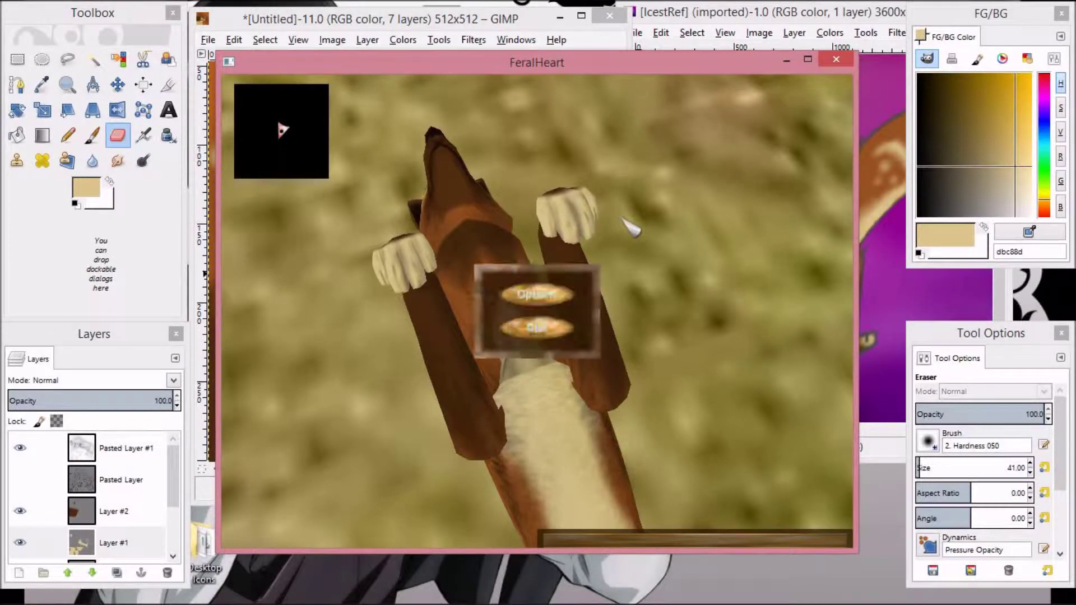
{"action": "left_click", "coordinate": [538, 331]}
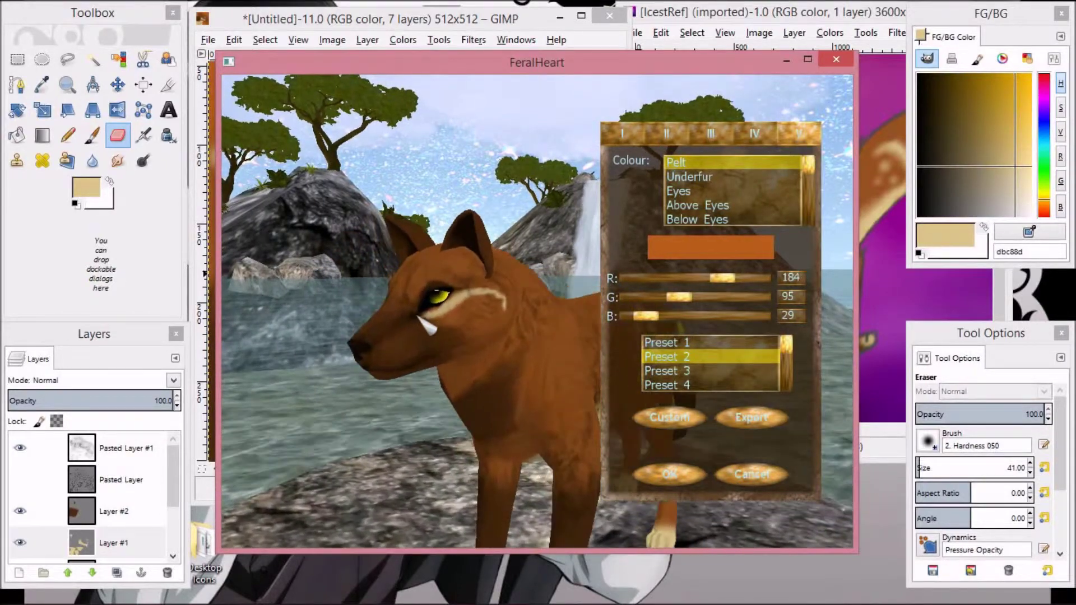
{"action": "left_click", "coordinate": [837, 62]}
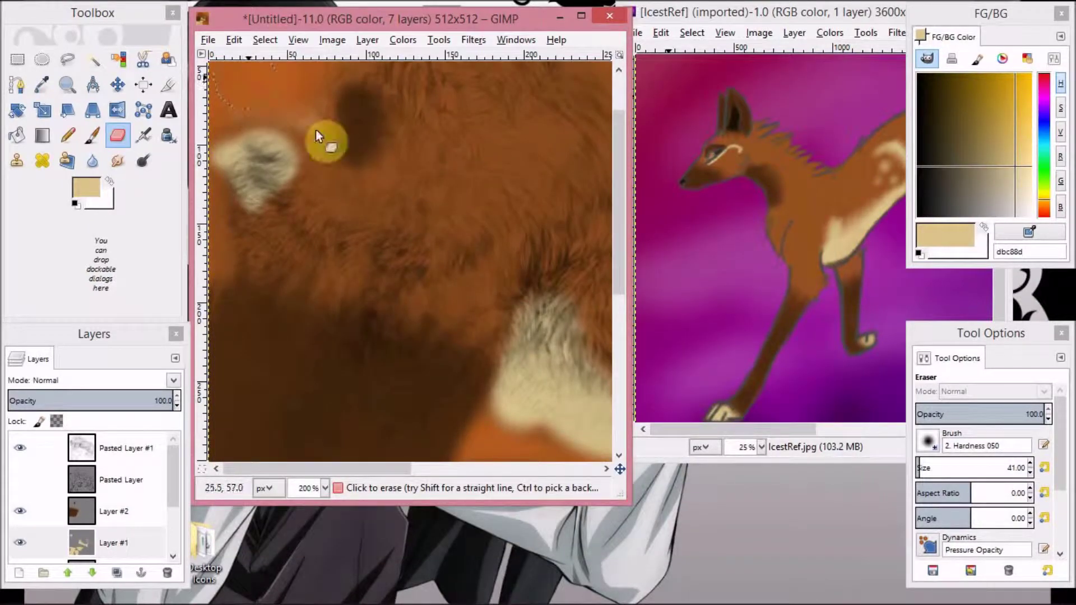
In GIMP, show the UV guide layer again with the whole body texture viewed at 100%
{"action": "key", "text": "1"}
{"action": "scroll", "coordinate": [371, 253], "scroll_direction": "down", "scroll_amount": 1}
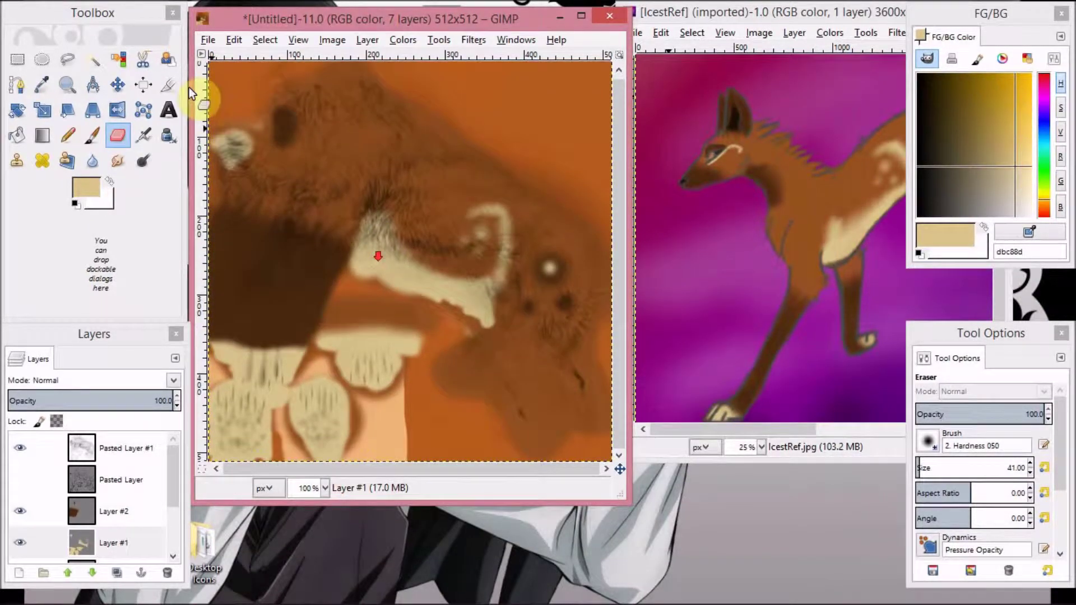
{"action": "left_click", "coordinate": [19, 478]}
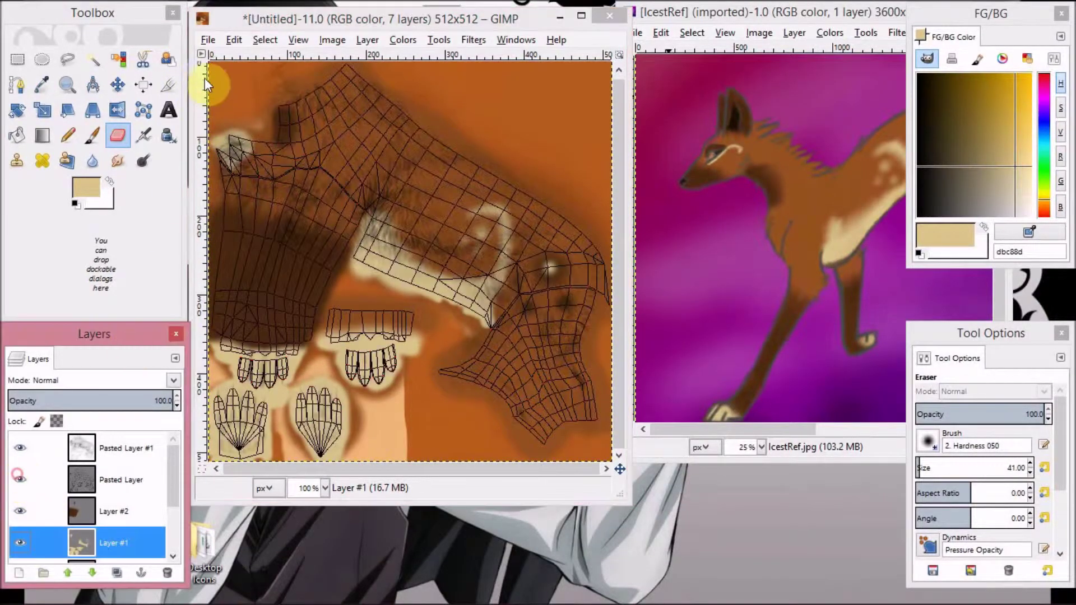
{"action": "left_click", "coordinate": [211, 39]}
{"action": "key", "text": "Escape"}
{"action": "left_click", "coordinate": [292, 39]}
{"action": "left_click", "coordinate": [351, 382]}
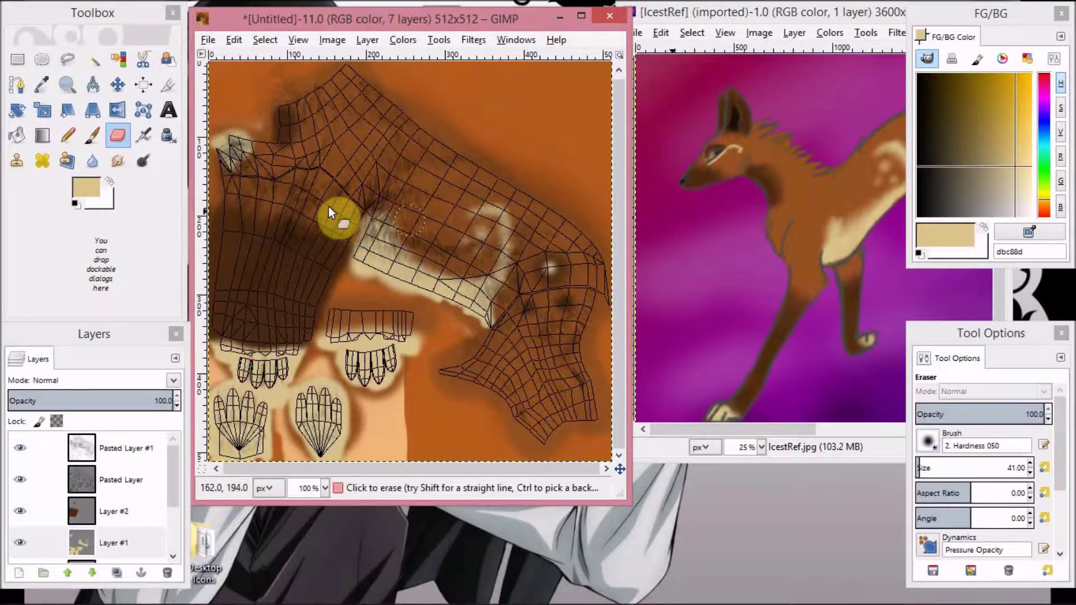
Sample the dark brown leg colour 4e2c11 from Layer #2 as the foreground colour
{"action": "left_click", "coordinate": [42, 84]}
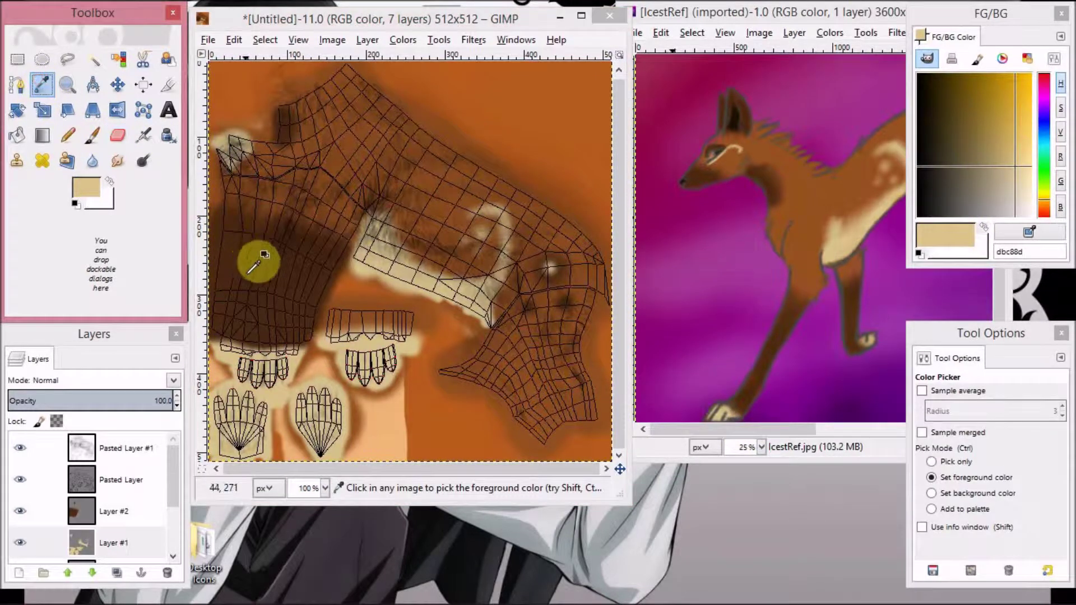
{"action": "left_click", "coordinate": [145, 510]}
{"action": "left_click", "coordinate": [284, 218]}
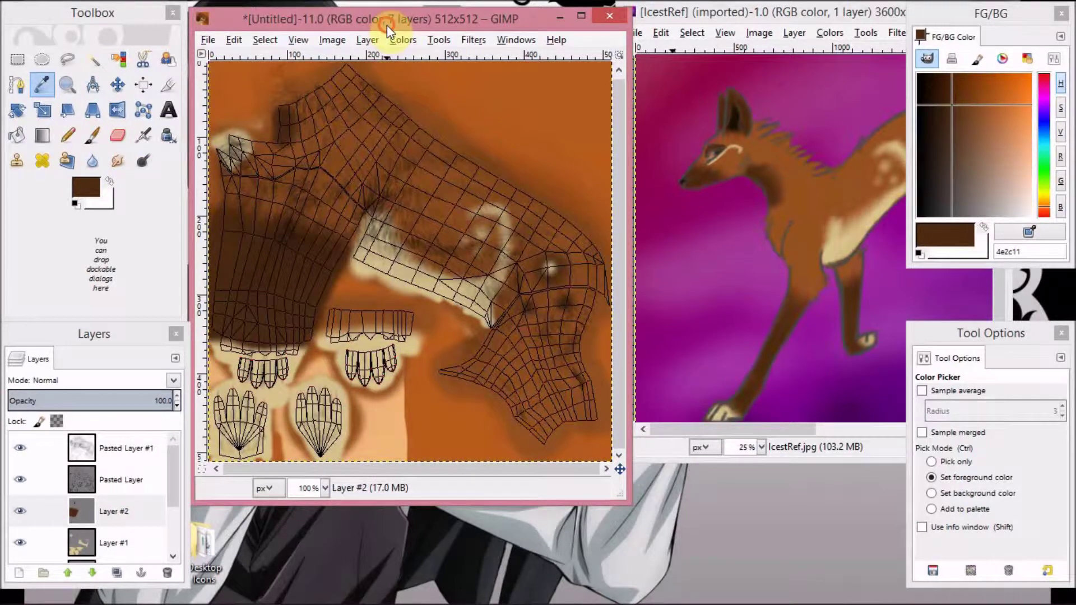
{"action": "key", "text": "F1"}
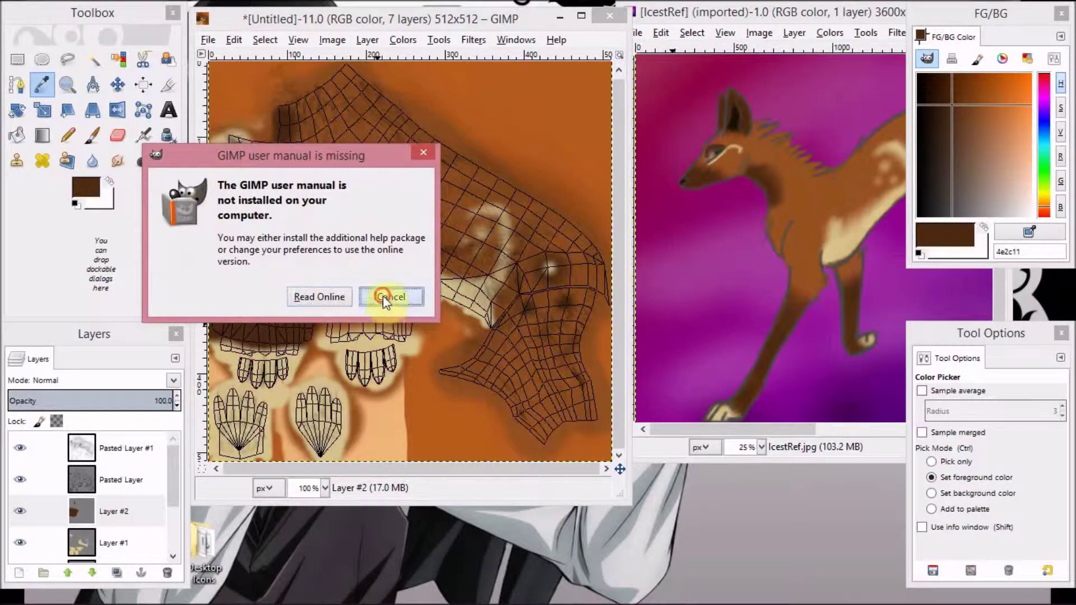
{"action": "left_click", "coordinate": [390, 297]}
Choose the Paintbrush and set its size to 16 for painting pads on the leftmost paw underside
{"action": "key", "text": "2"}
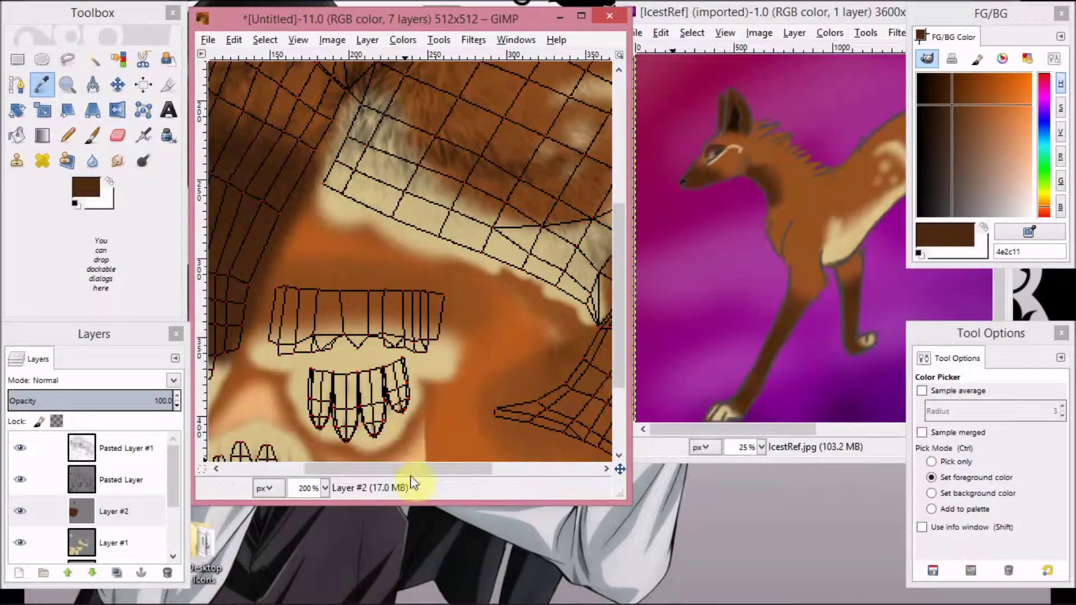
{"action": "left_click_drag", "start_coordinate": [401, 477], "coordinate": [217, 408]}
{"action": "scroll", "coordinate": [235, 347], "scroll_direction": "down", "scroll_amount": 4}
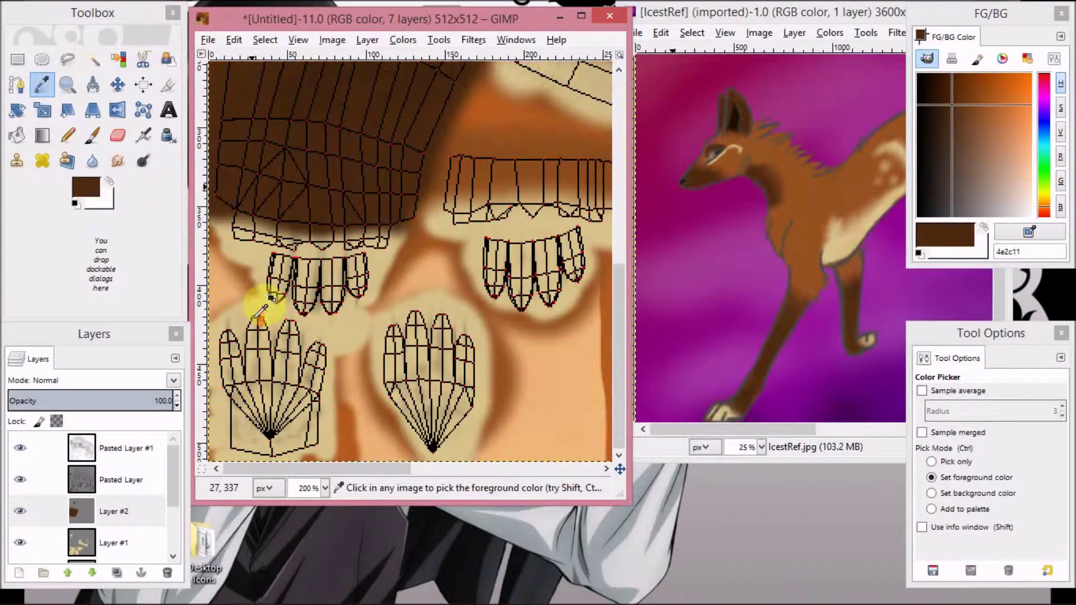
{"action": "key", "text": "3"}
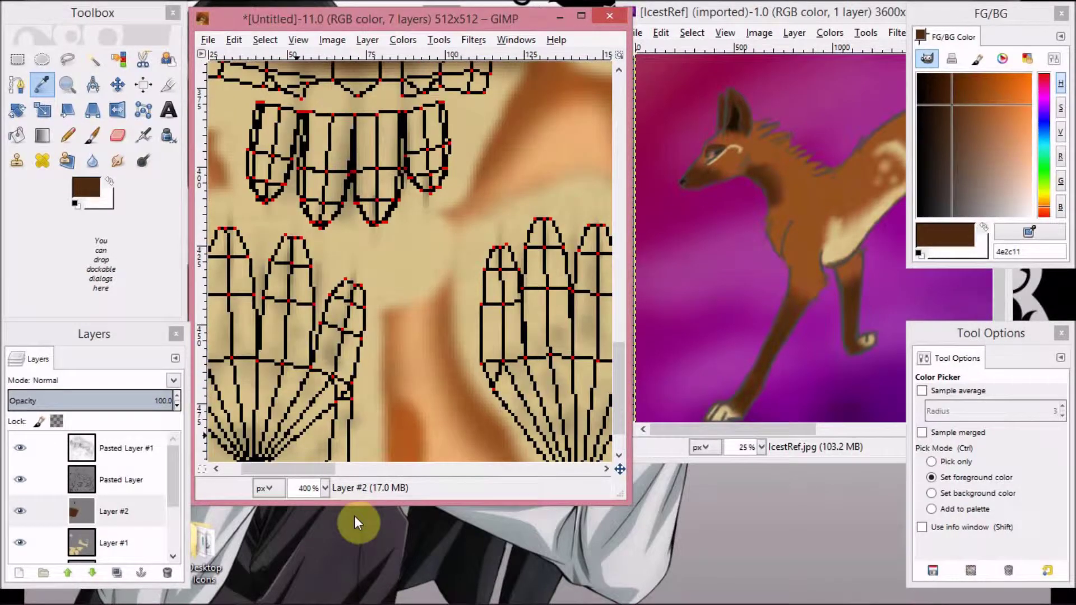
{"action": "left_click_drag", "start_coordinate": [294, 473], "coordinate": [245, 470]}
{"action": "left_click", "coordinate": [92, 135]}
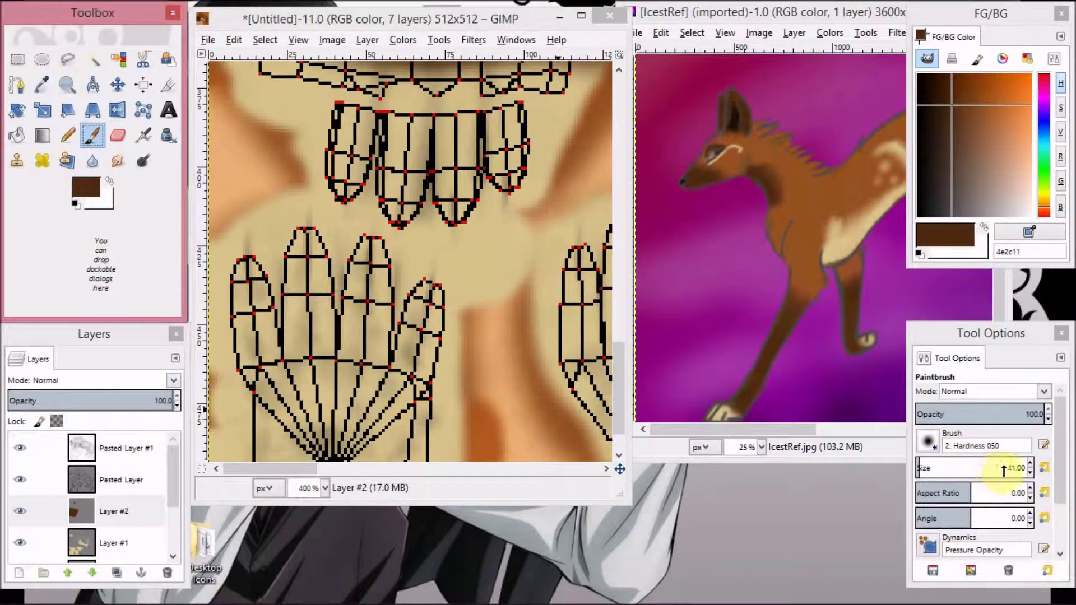
{"action": "left_click_drag", "start_coordinate": [1011, 469], "coordinate": [1029, 471]}
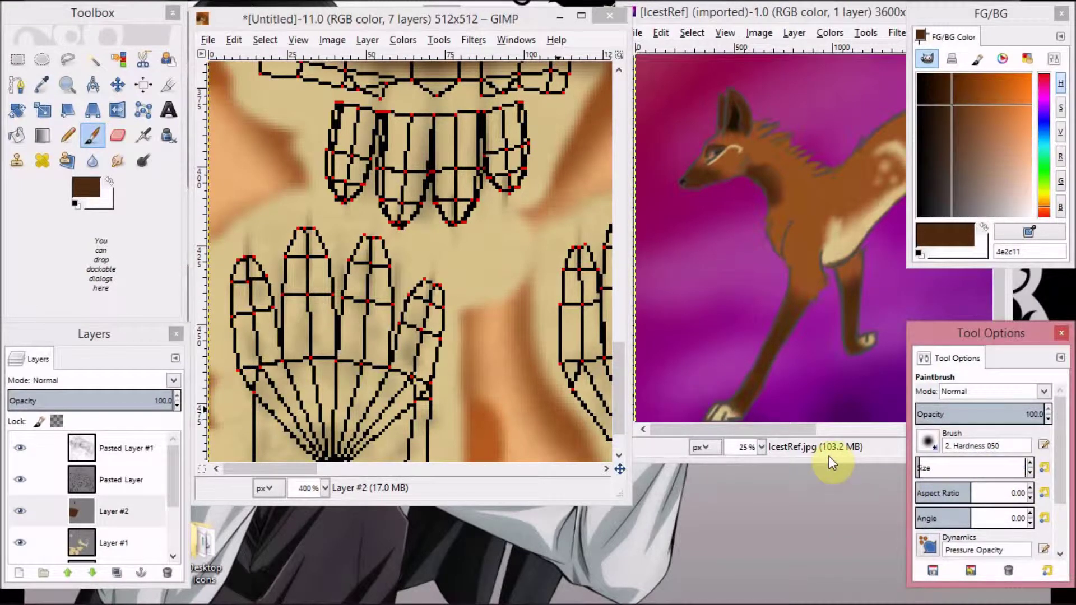
{"action": "key", "text": "Return"}
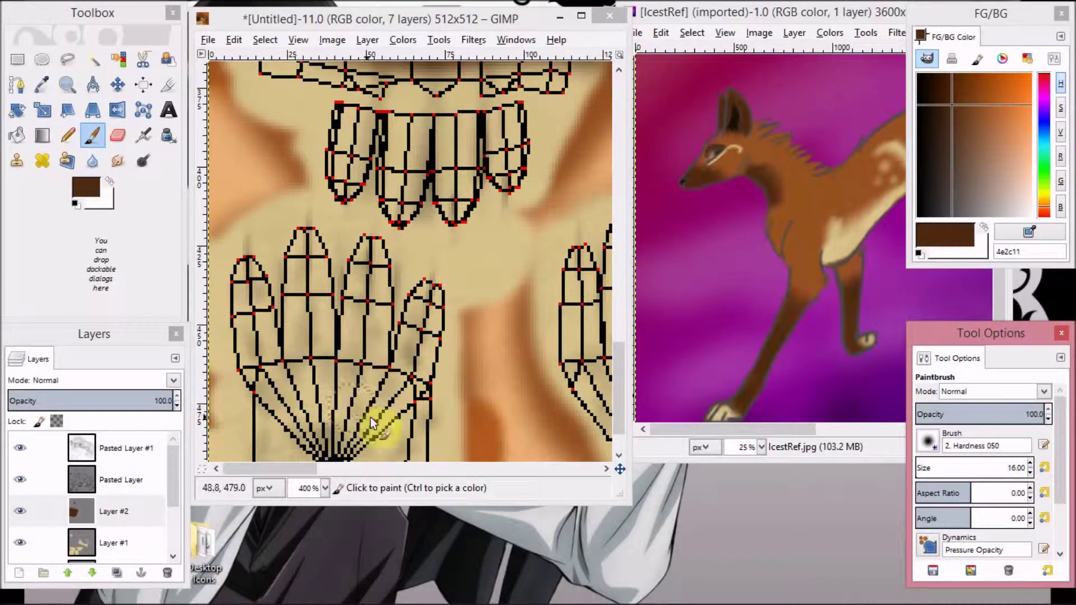
{"action": "left_click_drag", "start_coordinate": [387, 389], "coordinate": [347, 414]}
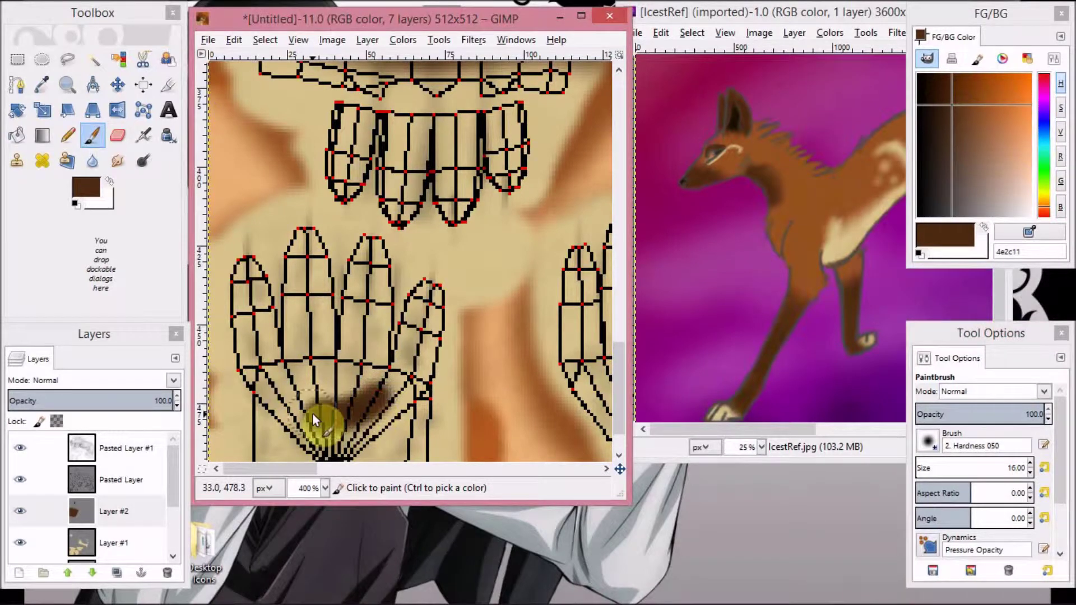
{"action": "key", "text": "ctrl+z"}
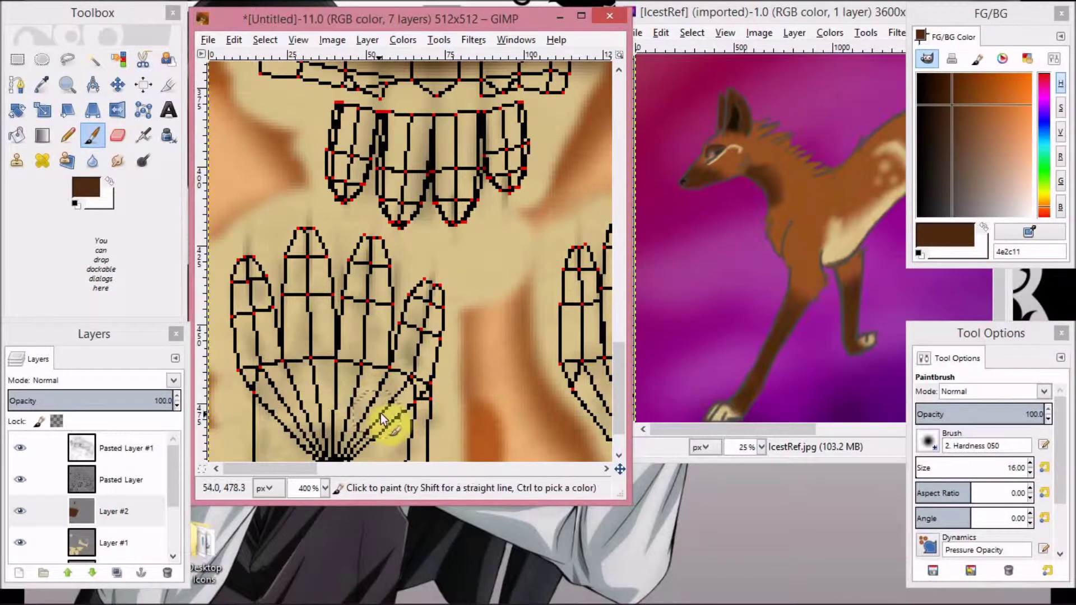
{"action": "key", "text": "ctrl+z"}
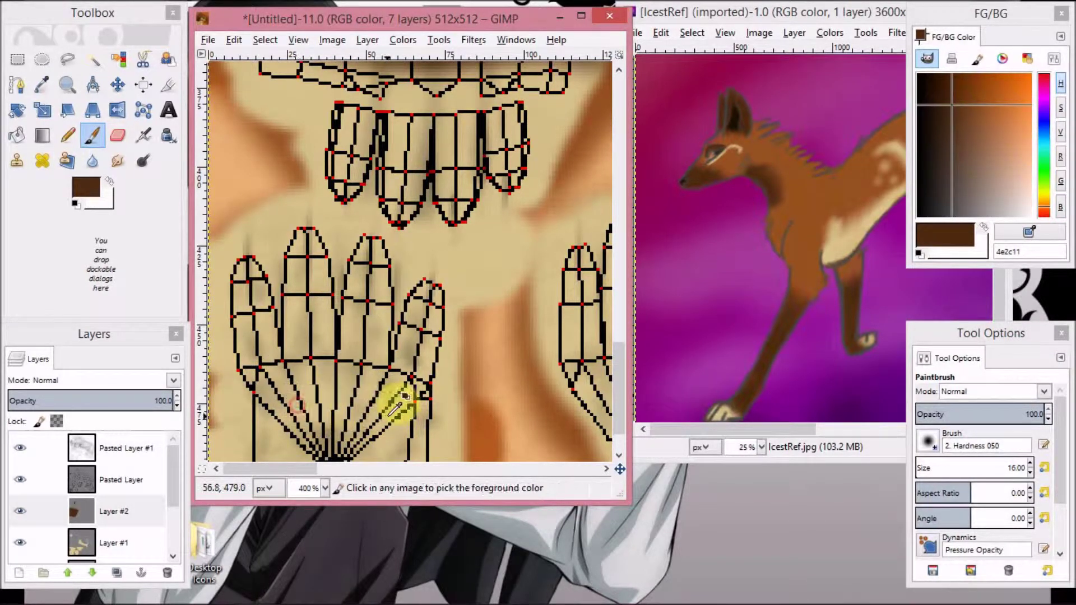
{"action": "left_click", "coordinate": [75, 134]}
{"action": "left_click_drag", "start_coordinate": [265, 384], "coordinate": [418, 386]}
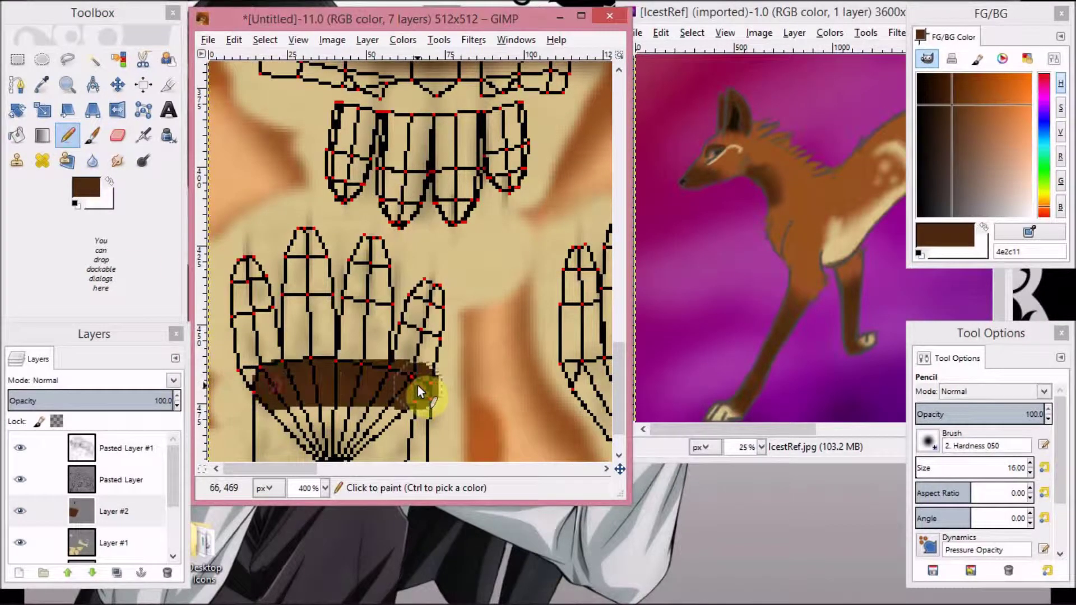
{"action": "key", "text": "ctrl+z"}
{"action": "left_click", "coordinate": [101, 134]}
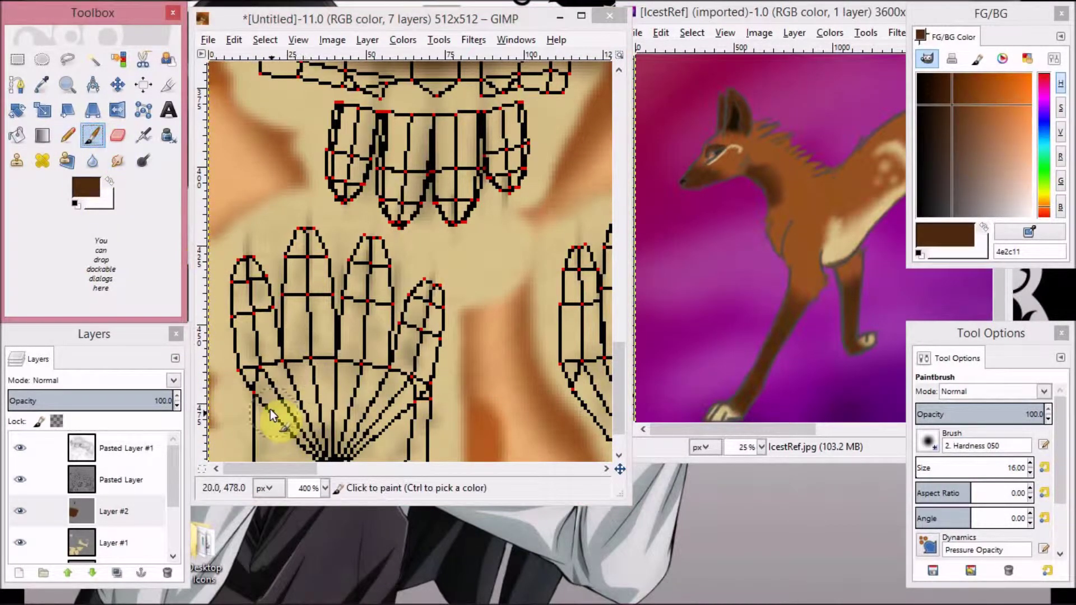
{"action": "left_click_drag", "start_coordinate": [272, 406], "coordinate": [380, 391]}
{"action": "key", "text": "z"}
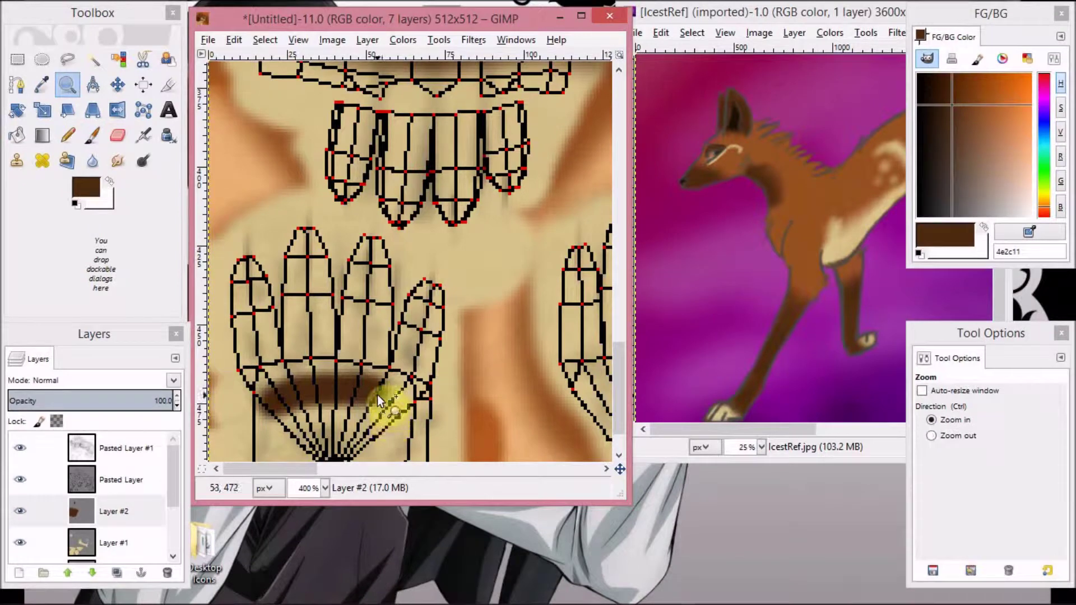
{"action": "left_click", "coordinate": [92, 135]}
{"action": "key", "text": "ctrl+z"}
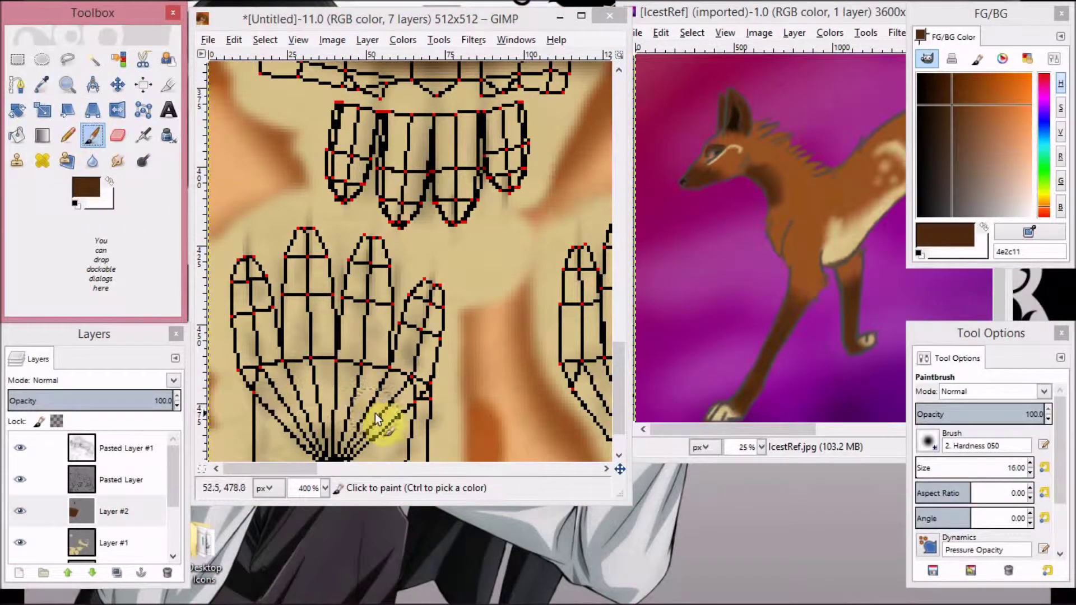
Paint the leftmost paw's main pad in dark brown 4e2c11 on Layer #2, undoing the strokes that spoil its shape
{"action": "left_click_drag", "start_coordinate": [381, 402], "coordinate": [350, 415]}
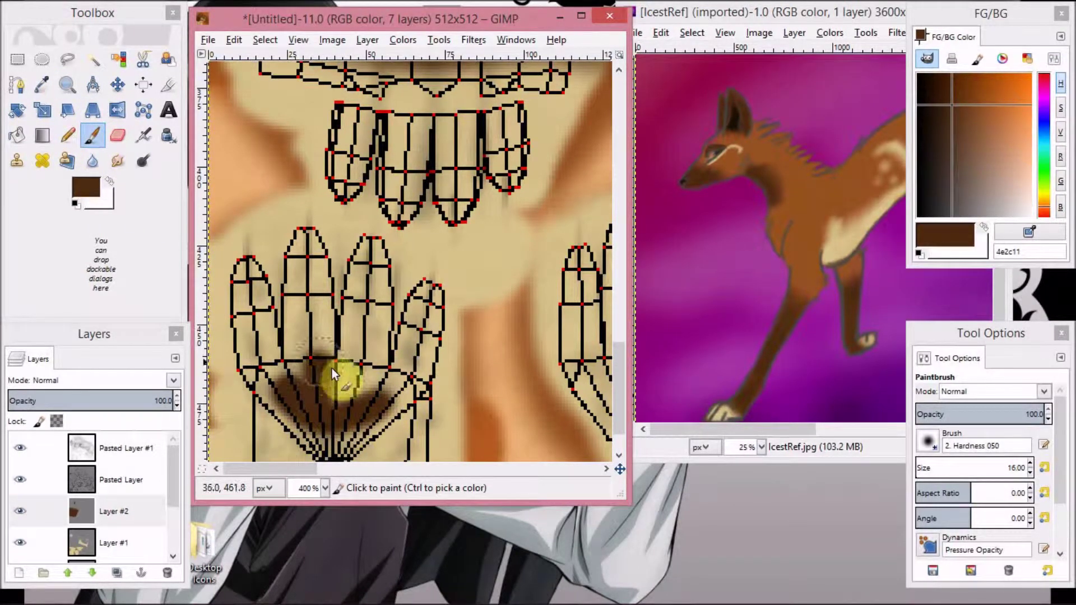
{"action": "key", "text": "ctrl+z"}
{"action": "key", "text": "ctrl+z"}
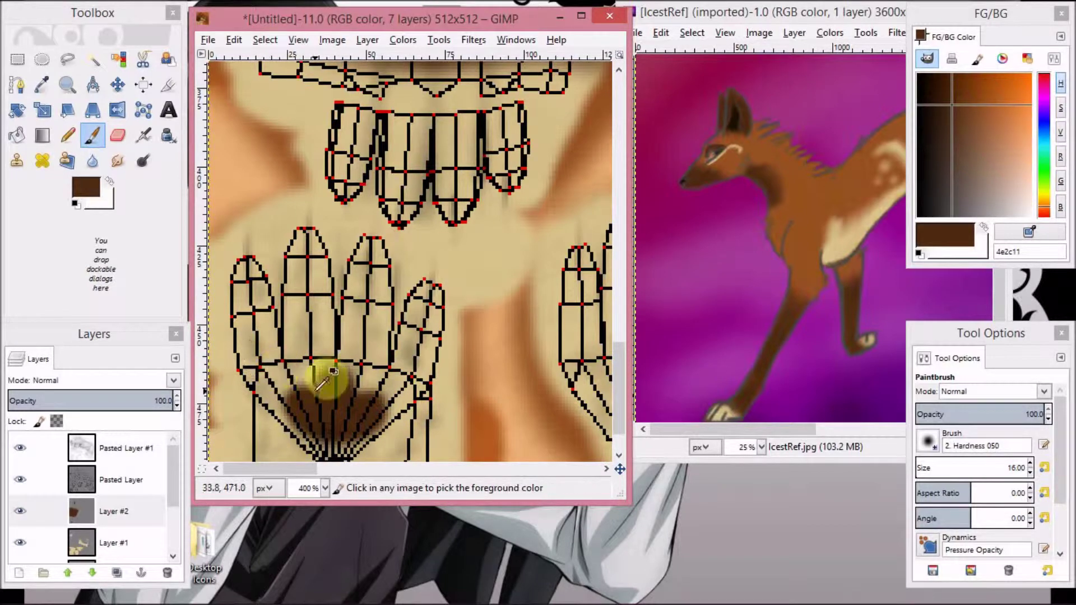
{"action": "key", "text": "ctrl+z"}
{"action": "key", "text": "ctrl+z"}
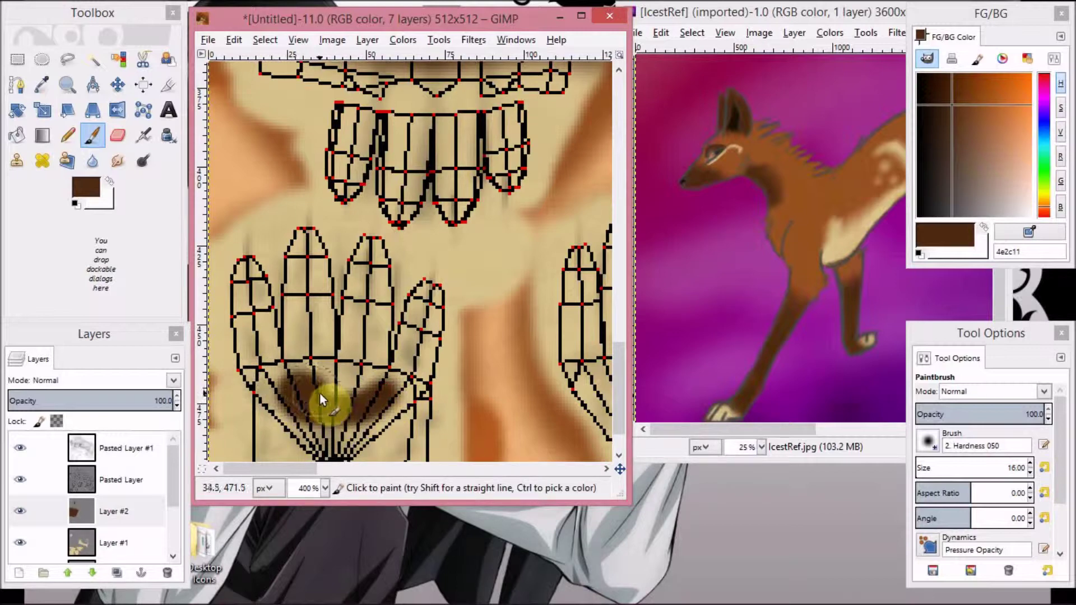
Paint four dark brown oval toe pads above the leftmost paw's main pad, one in each toe's lower section
{"action": "mouse_move", "coordinate": [256, 350]}
{"action": "left_mouse_down"}
{"action": "mouse_move", "coordinate": [252, 326]}
{"action": "mouse_move", "coordinate": [306, 337]}
{"action": "mouse_move", "coordinate": [305, 308]}
{"action": "mouse_move", "coordinate": [379, 340]}
{"action": "mouse_move", "coordinate": [368, 310]}
{"action": "mouse_move", "coordinate": [384, 355]}
{"action": "mouse_move", "coordinate": [368, 318]}
{"action": "left_mouse_up"}
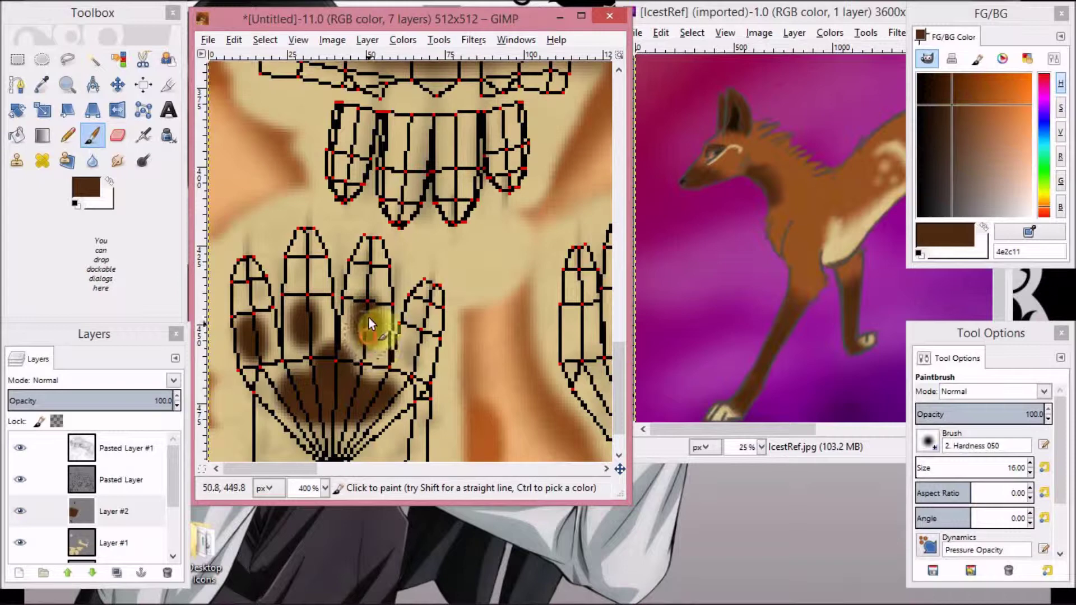
{"action": "mouse_move", "coordinate": [415, 355]}
{"action": "left_mouse_down"}
{"action": "mouse_move", "coordinate": [390, 347]}
{"action": "mouse_move", "coordinate": [421, 348]}
{"action": "left_mouse_up"}
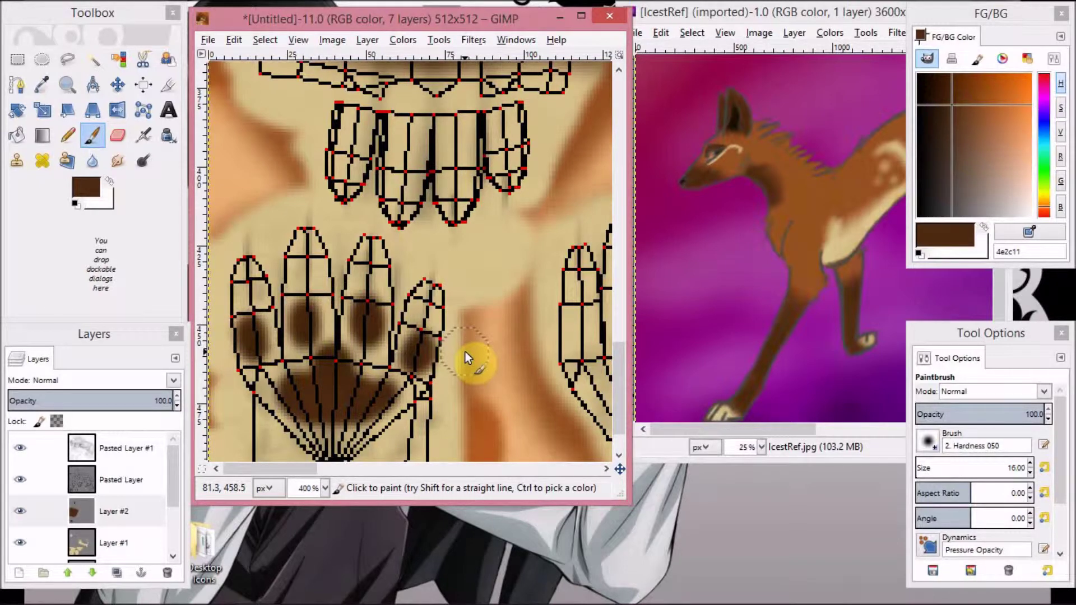
{"action": "mouse_move", "coordinate": [249, 322]}
{"action": "left_mouse_down"}
{"action": "mouse_move", "coordinate": [253, 332]}
{"action": "mouse_move", "coordinate": [247, 276]}
{"action": "mouse_move", "coordinate": [245, 288]}
{"action": "left_mouse_up"}
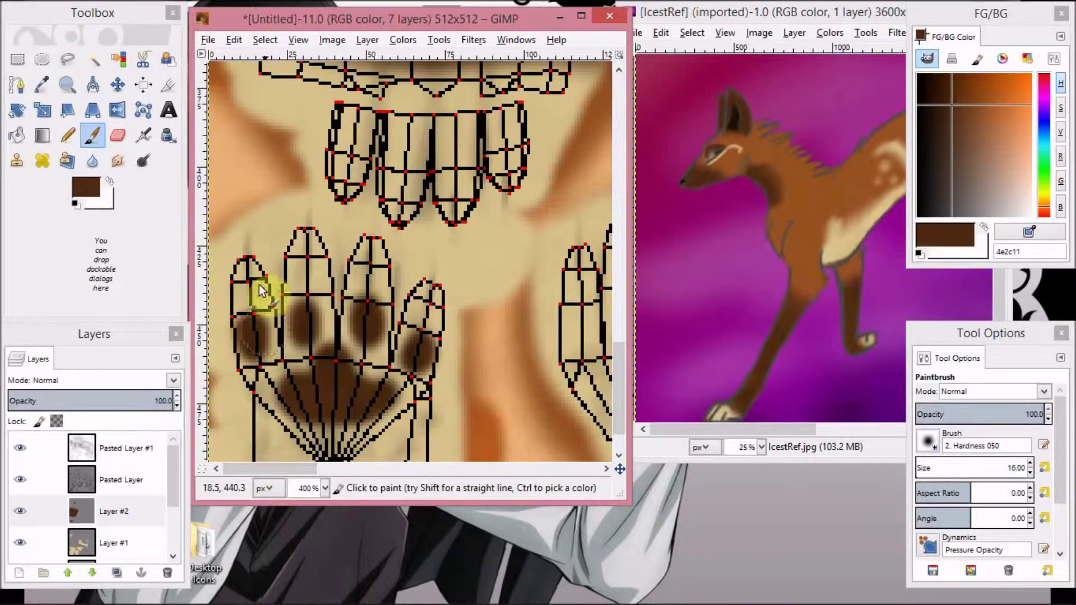
Paint a matching dark brown main pad and four toe pads on the second paw underside
{"action": "left_click_drag", "start_coordinate": [288, 470], "coordinate": [355, 471]}
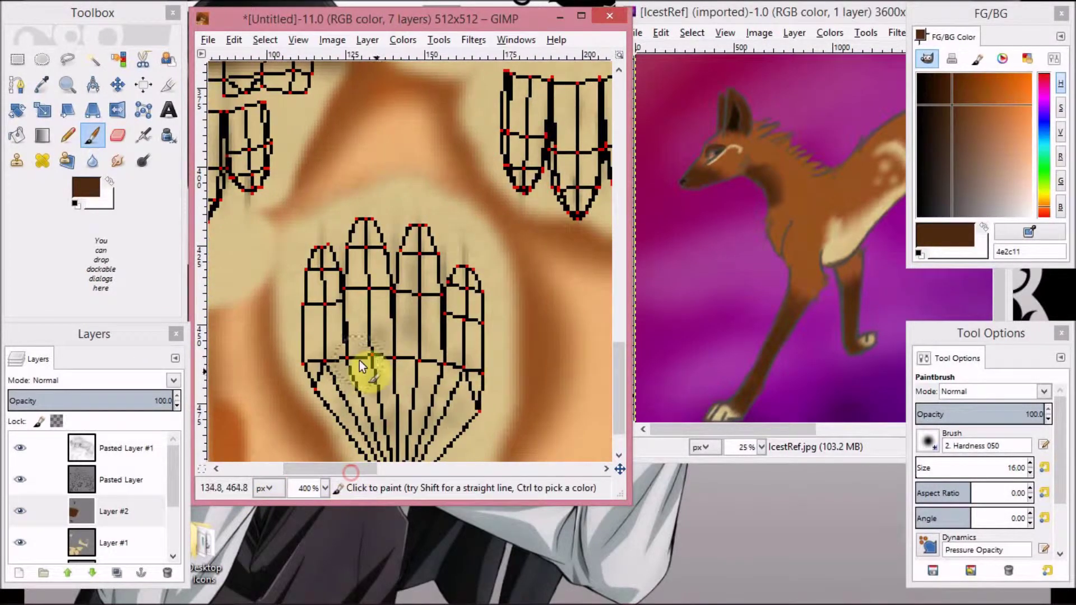
{"action": "scroll", "coordinate": [357, 395], "scroll_direction": "down", "scroll_amount": 2}
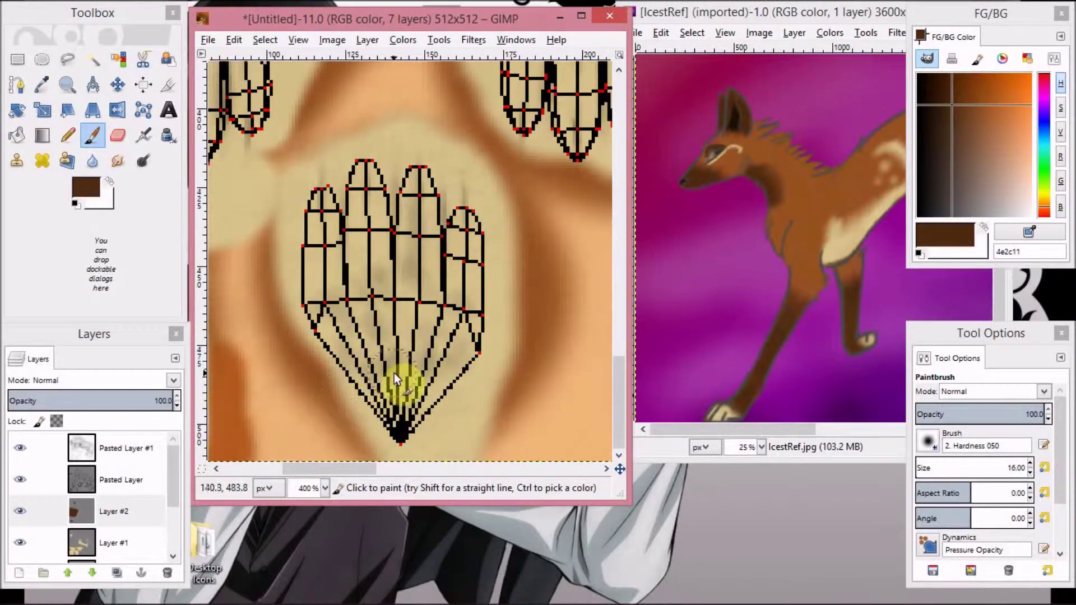
{"action": "mouse_move", "coordinate": [450, 368]}
{"action": "left_mouse_down"}
{"action": "mouse_move", "coordinate": [406, 385]}
{"action": "mouse_move", "coordinate": [355, 375]}
{"action": "left_mouse_up"}
{"action": "key", "text": "ctrl+z"}
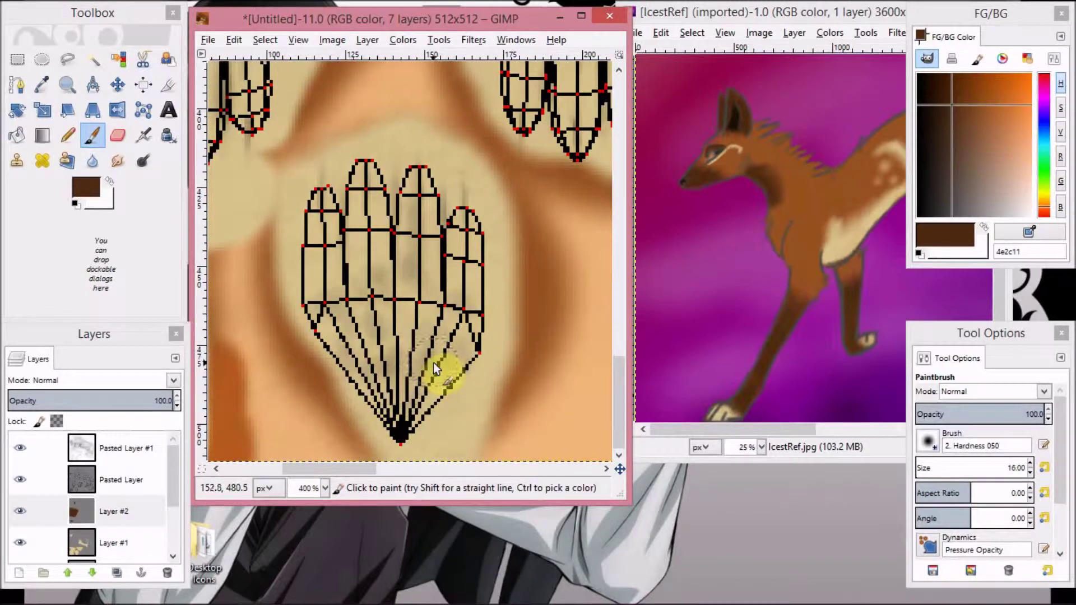
{"action": "left_click_drag", "start_coordinate": [375, 371], "coordinate": [379, 350]}
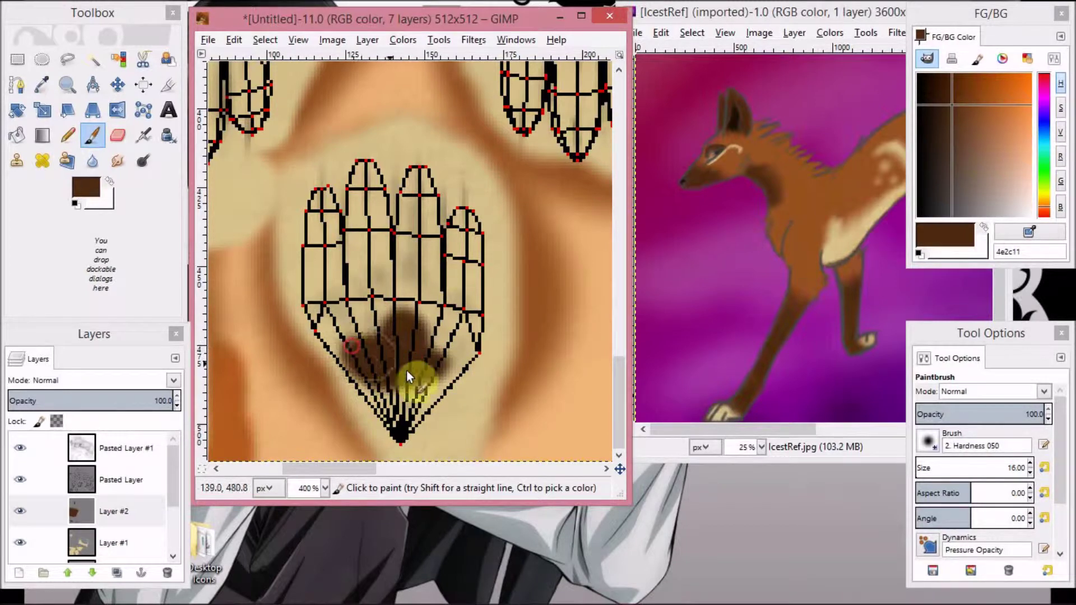
{"action": "mouse_move", "coordinate": [406, 370]}
{"action": "left_mouse_down"}
{"action": "mouse_move", "coordinate": [457, 353]}
{"action": "mouse_move", "coordinate": [418, 351]}
{"action": "left_mouse_up"}
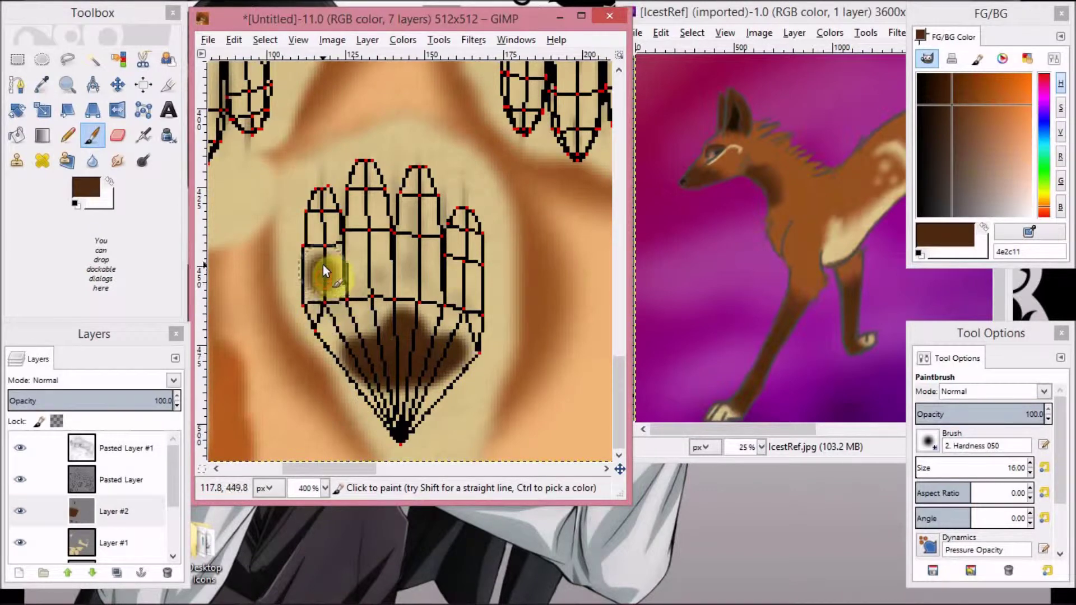
{"action": "mouse_move", "coordinate": [374, 278]}
{"action": "left_mouse_down"}
{"action": "mouse_move", "coordinate": [372, 257]}
{"action": "mouse_move", "coordinate": [369, 281]}
{"action": "left_mouse_up"}
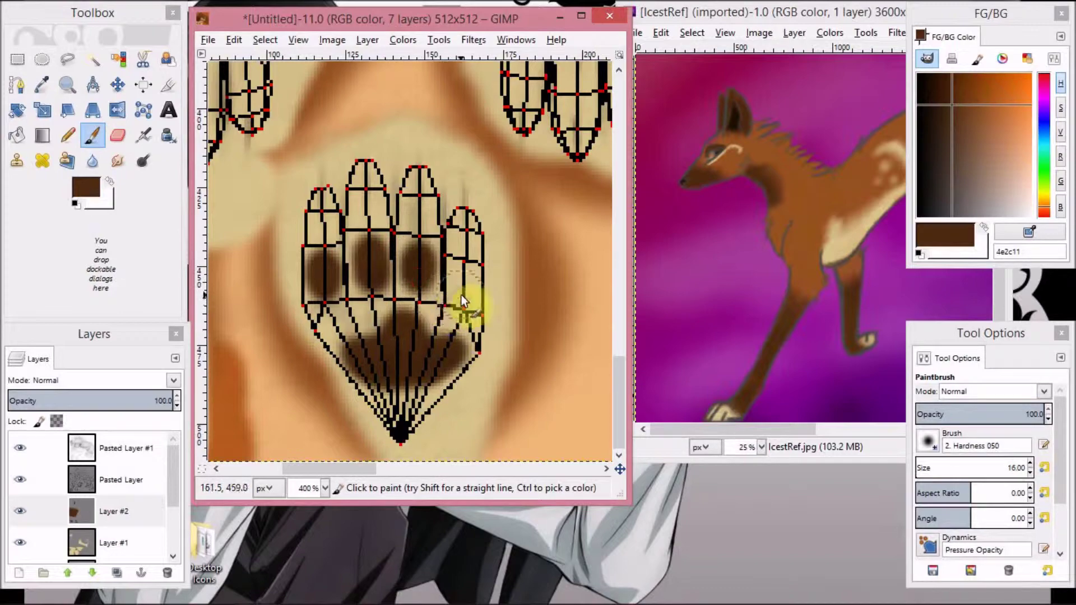
Switch to the Airbrush for shading the painted paw pads
{"action": "left_click_drag", "start_coordinate": [345, 468], "coordinate": [279, 499]}
{"action": "key", "text": "minus"}
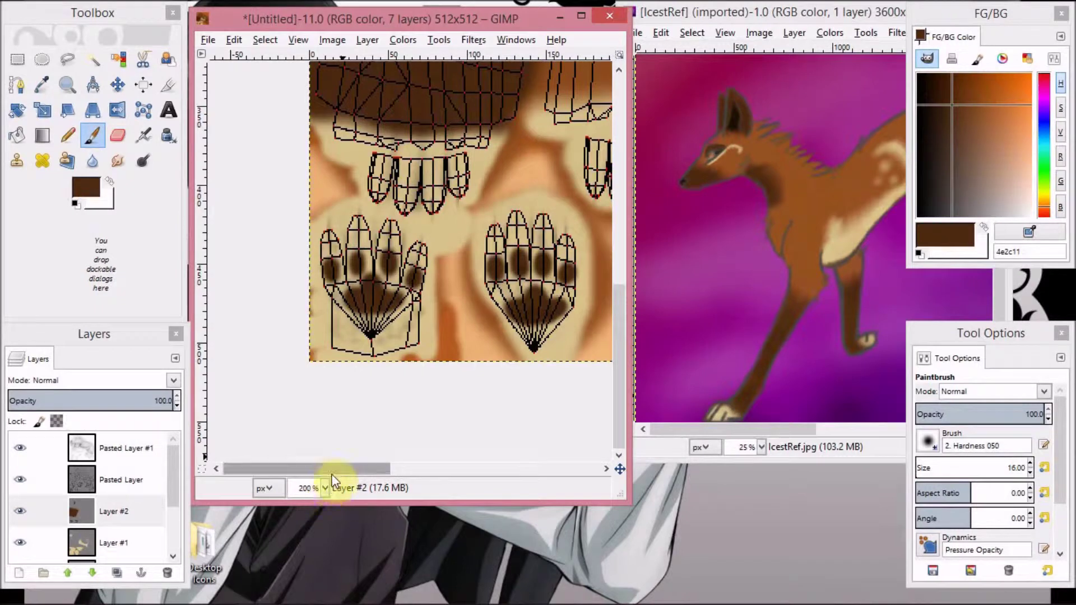
{"action": "mouse_move", "coordinate": [337, 471]}
{"action": "left_mouse_down"}
{"action": "mouse_move", "coordinate": [355, 469]}
{"action": "mouse_move", "coordinate": [342, 475]}
{"action": "left_mouse_up"}
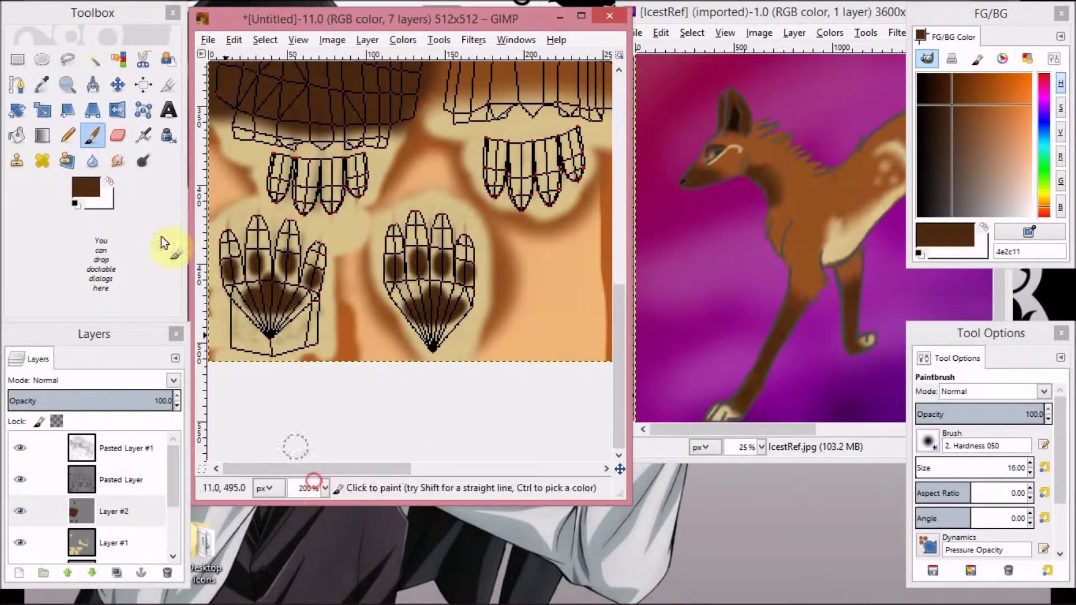
{"action": "left_click", "coordinate": [144, 135]}
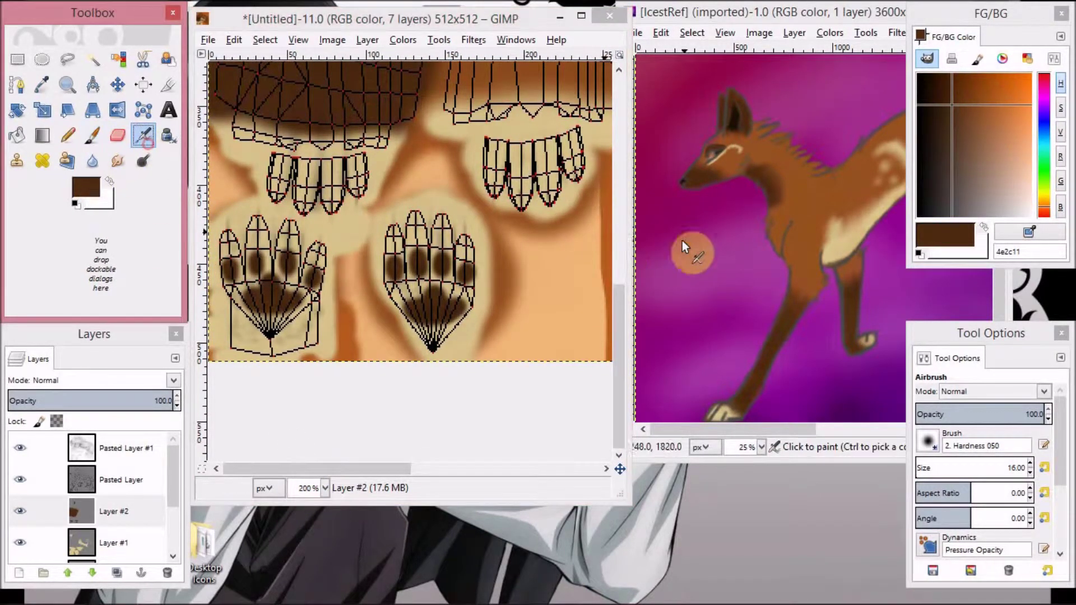
{"action": "left_click", "coordinate": [940, 106]}
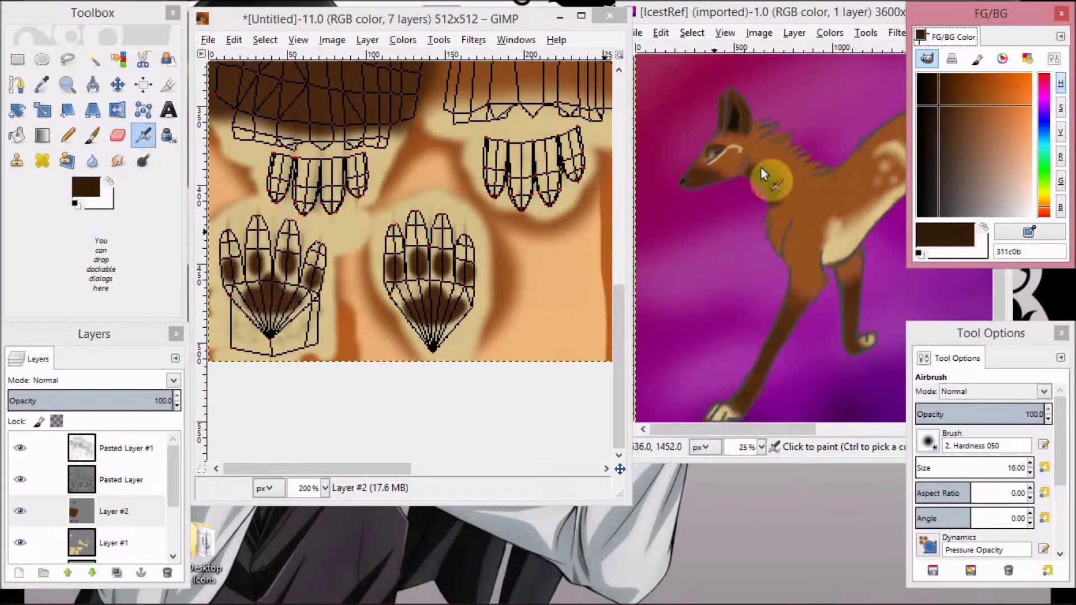
{"action": "left_click", "coordinate": [297, 307]}
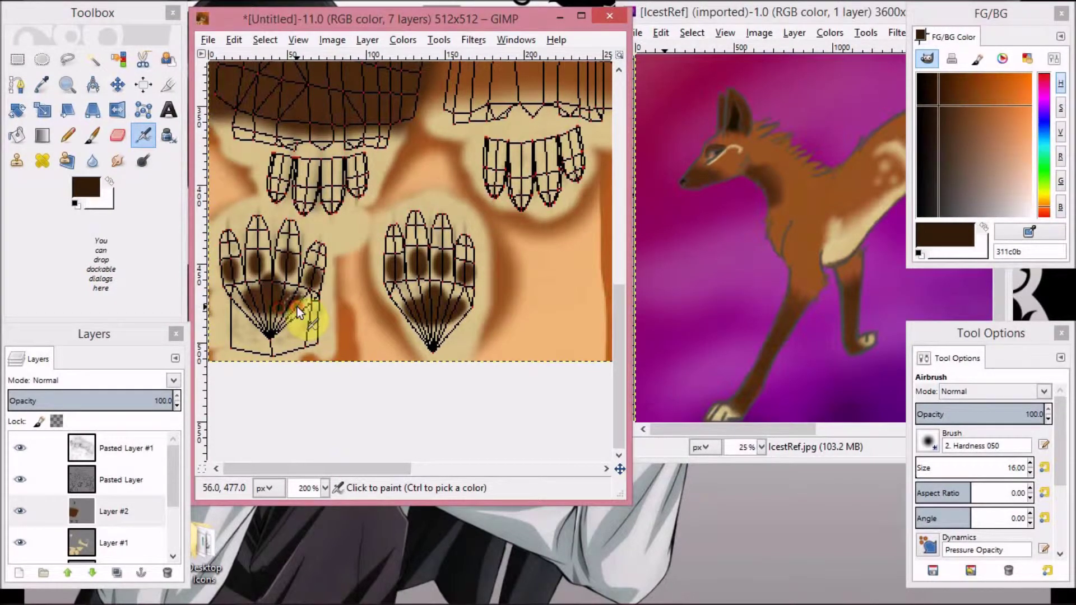
{"action": "key", "text": "ctrl+z"}
Shade one side of the leftmost paw's main pad and toe pads with the Airbrush in near-black brown 130b04
{"action": "key", "text": "1"}
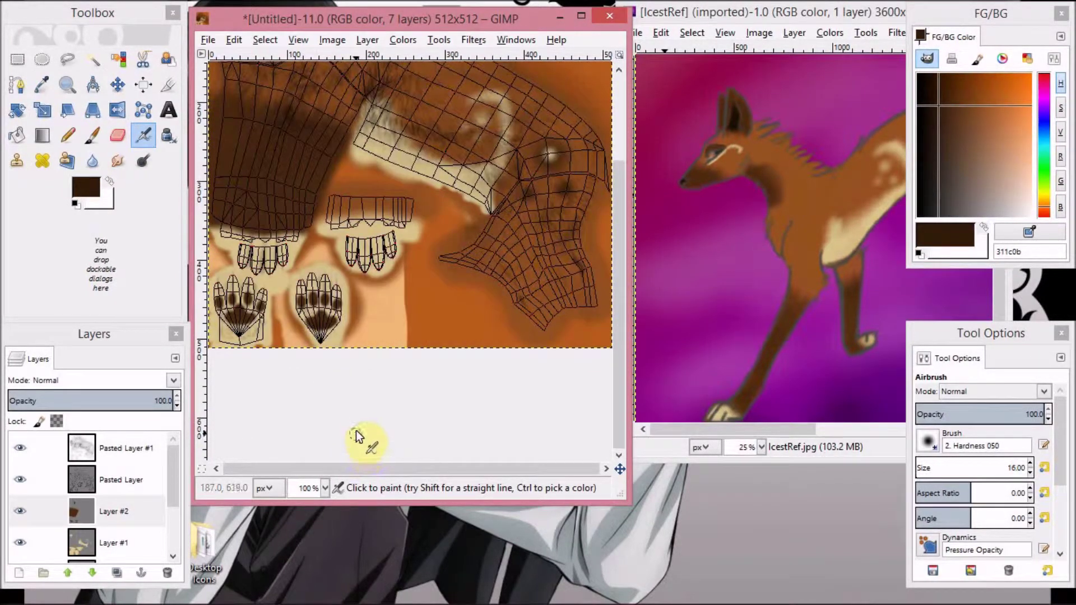
{"action": "key", "text": "4"}
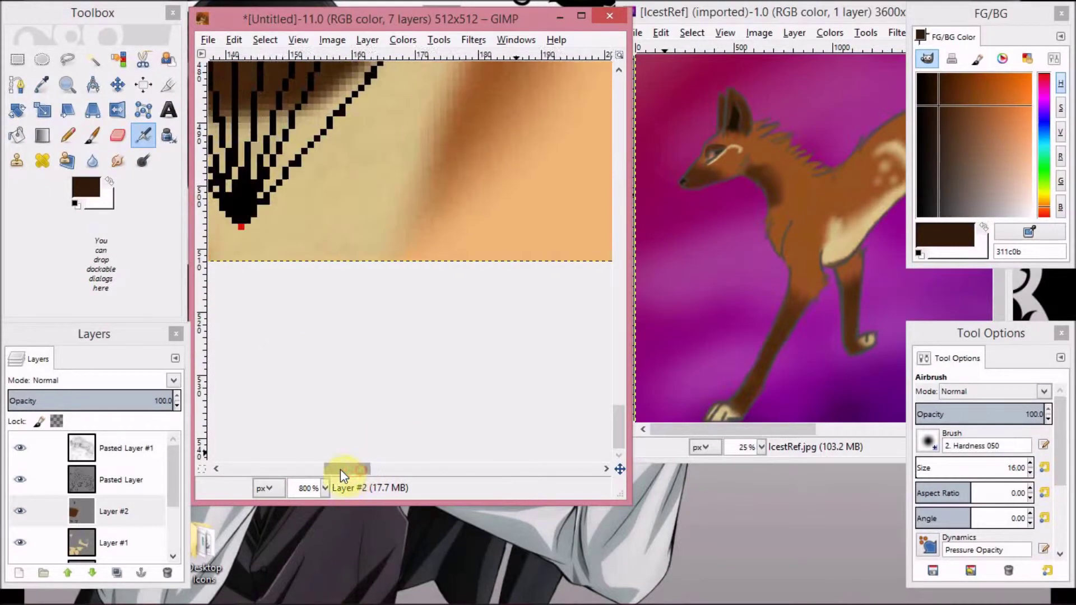
{"action": "left_click_drag", "start_coordinate": [341, 469], "coordinate": [251, 472]}
{"action": "scroll", "coordinate": [393, 281], "scroll_direction": "up", "scroll_amount": 5}
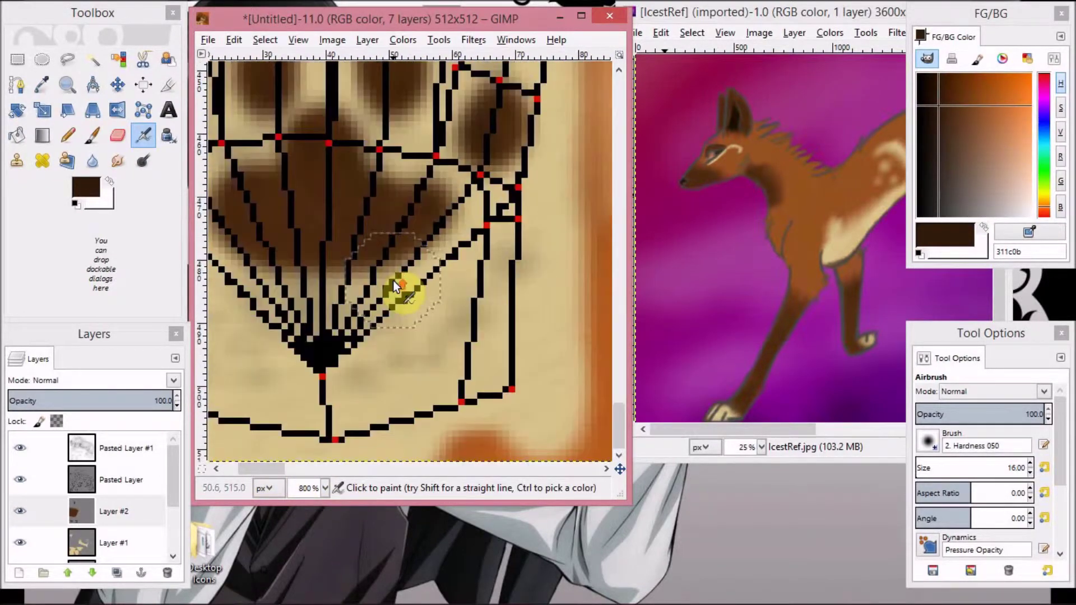
{"action": "scroll", "coordinate": [392, 280], "scroll_direction": "up", "scroll_amount": 3}
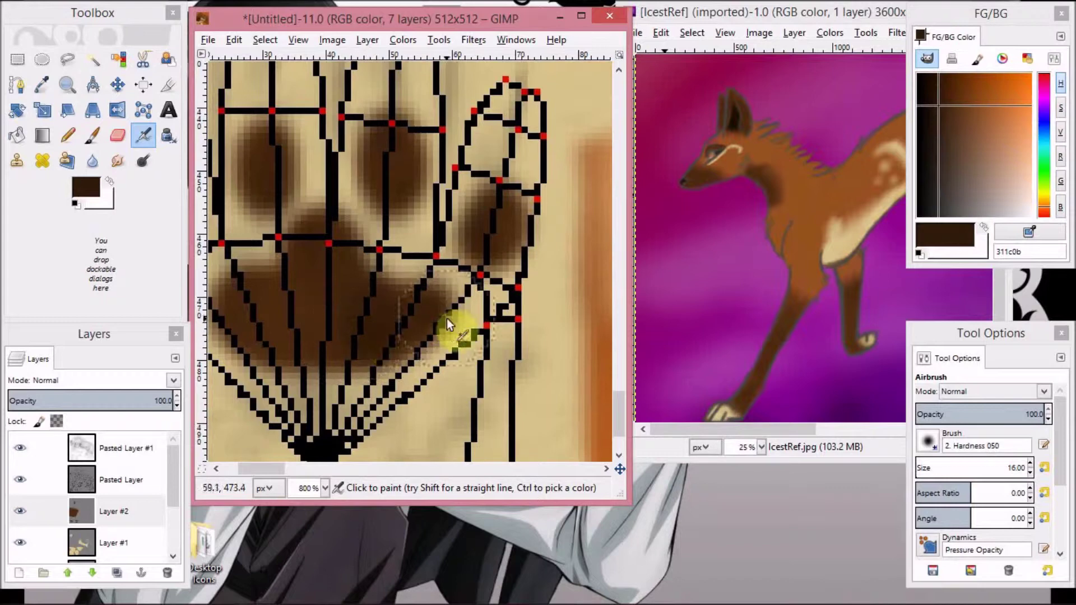
{"action": "left_click", "coordinate": [926, 106]}
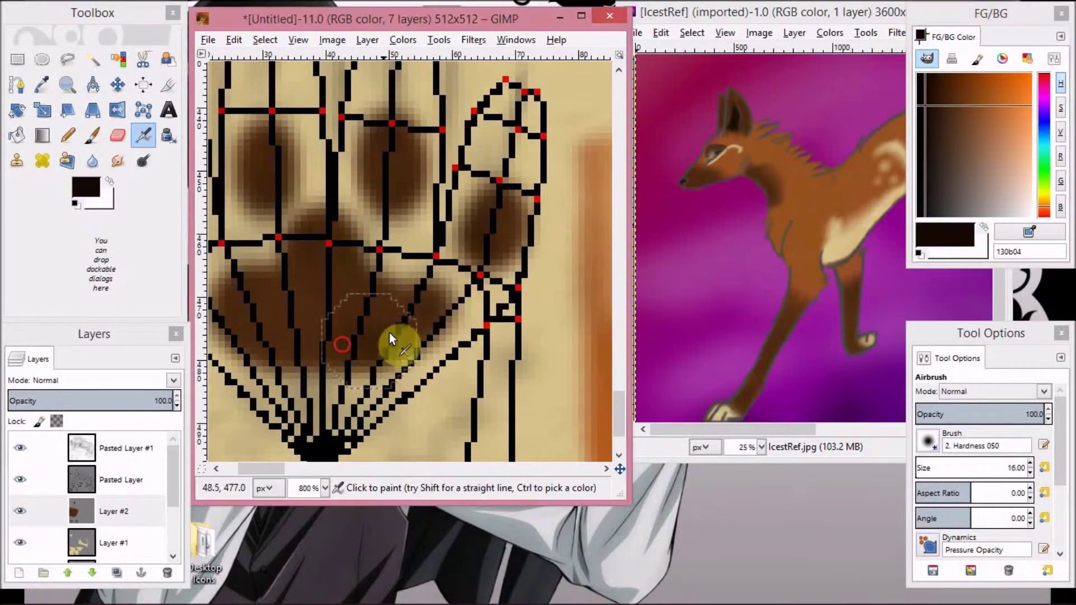
{"action": "mouse_move", "coordinate": [389, 334]}
{"action": "left_mouse_down"}
{"action": "mouse_move", "coordinate": [405, 312]}
{"action": "mouse_move", "coordinate": [408, 335]}
{"action": "mouse_move", "coordinate": [382, 336]}
{"action": "mouse_move", "coordinate": [353, 276]}
{"action": "mouse_move", "coordinate": [369, 287]}
{"action": "mouse_move", "coordinate": [508, 272]}
{"action": "mouse_move", "coordinate": [499, 241]}
{"action": "mouse_move", "coordinate": [402, 206]}
{"action": "mouse_move", "coordinate": [419, 149]}
{"action": "mouse_move", "coordinate": [408, 142]}
{"action": "mouse_move", "coordinate": [395, 185]}
{"action": "left_mouse_up"}
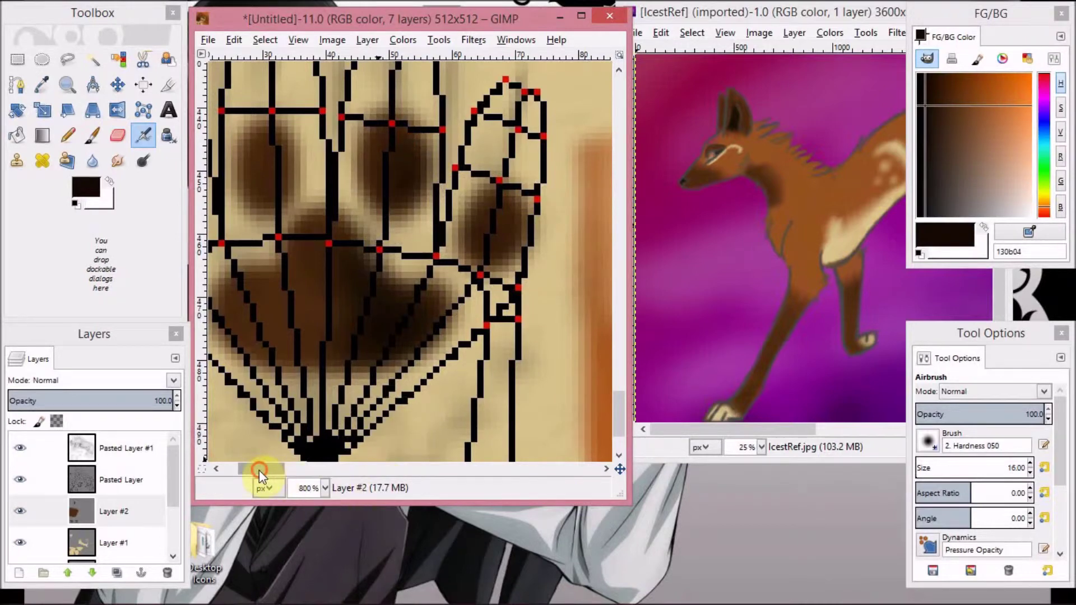
{"action": "left_click_drag", "start_coordinate": [259, 470], "coordinate": [248, 469]}
{"action": "left_click_drag", "start_coordinate": [381, 221], "coordinate": [335, 238]}
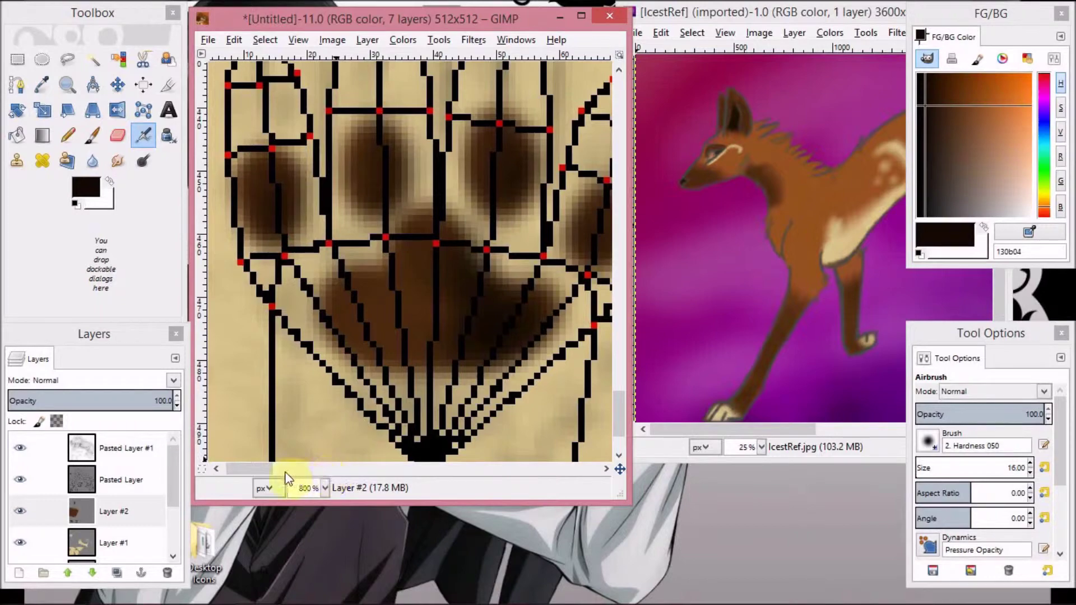
Airbrush matching 130b04 shading onto the main pad and toe pads of the second paw underside
{"action": "left_click_drag", "start_coordinate": [286, 474], "coordinate": [338, 476]}
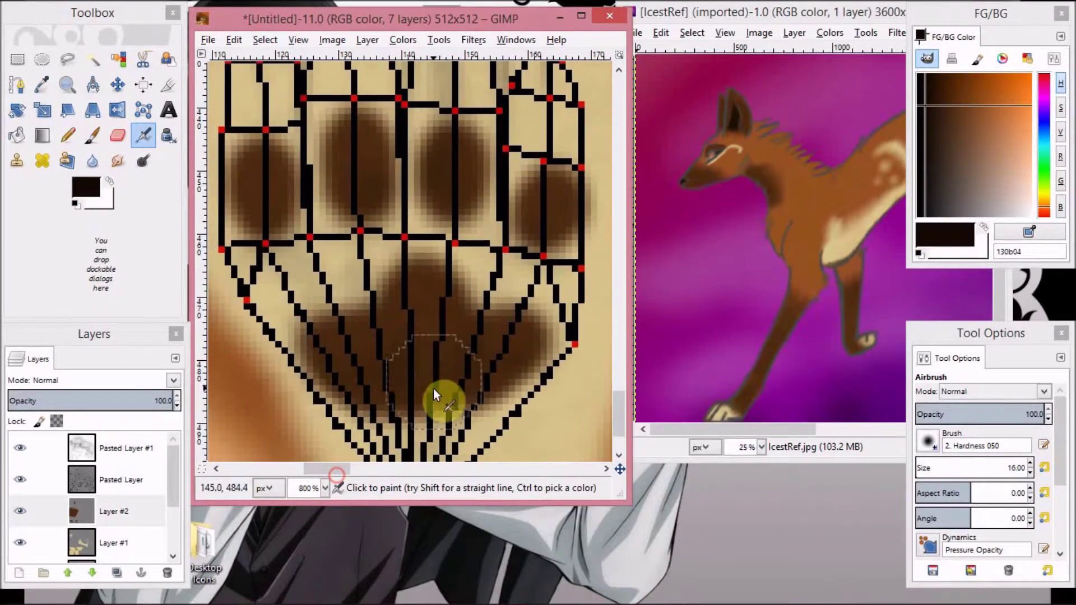
{"action": "mouse_move", "coordinate": [435, 396]}
{"action": "left_mouse_down"}
{"action": "mouse_move", "coordinate": [503, 367]}
{"action": "mouse_move", "coordinate": [460, 334]}
{"action": "mouse_move", "coordinate": [470, 385]}
{"action": "mouse_move", "coordinate": [572, 217]}
{"action": "mouse_move", "coordinate": [571, 193]}
{"action": "mouse_move", "coordinate": [527, 247]}
{"action": "mouse_move", "coordinate": [467, 204]}
{"action": "mouse_move", "coordinate": [365, 207]}
{"action": "mouse_move", "coordinate": [386, 199]}
{"action": "mouse_move", "coordinate": [291, 227]}
{"action": "mouse_move", "coordinate": [284, 146]}
{"action": "mouse_move", "coordinate": [291, 196]}
{"action": "left_mouse_up"}
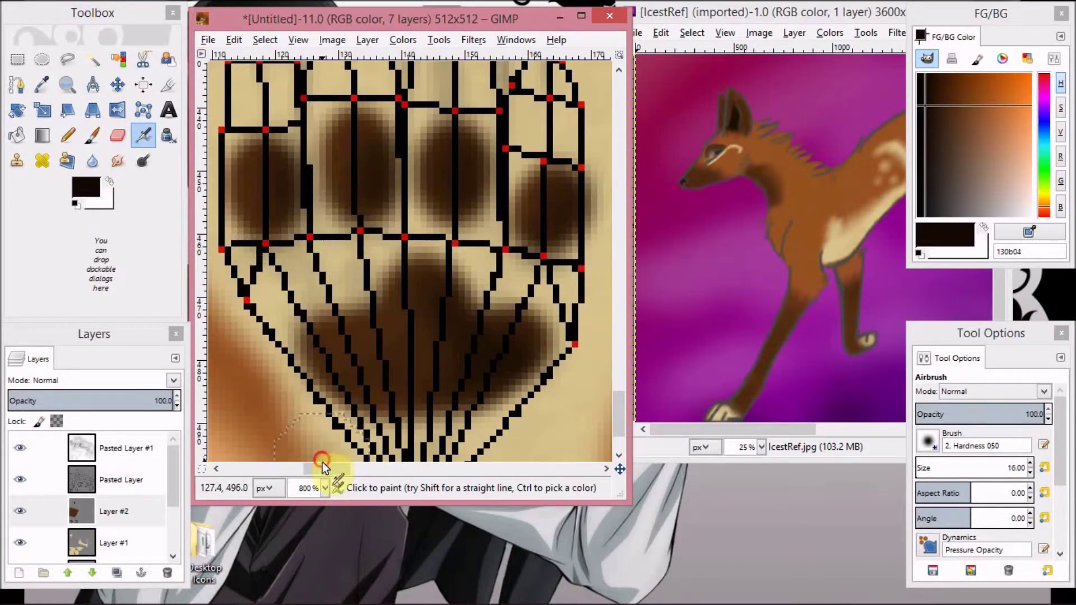
Hide the wireframe layer "Pasted Layer" and export the texture again to preset_2body.jpg
{"action": "key", "text": "2"}
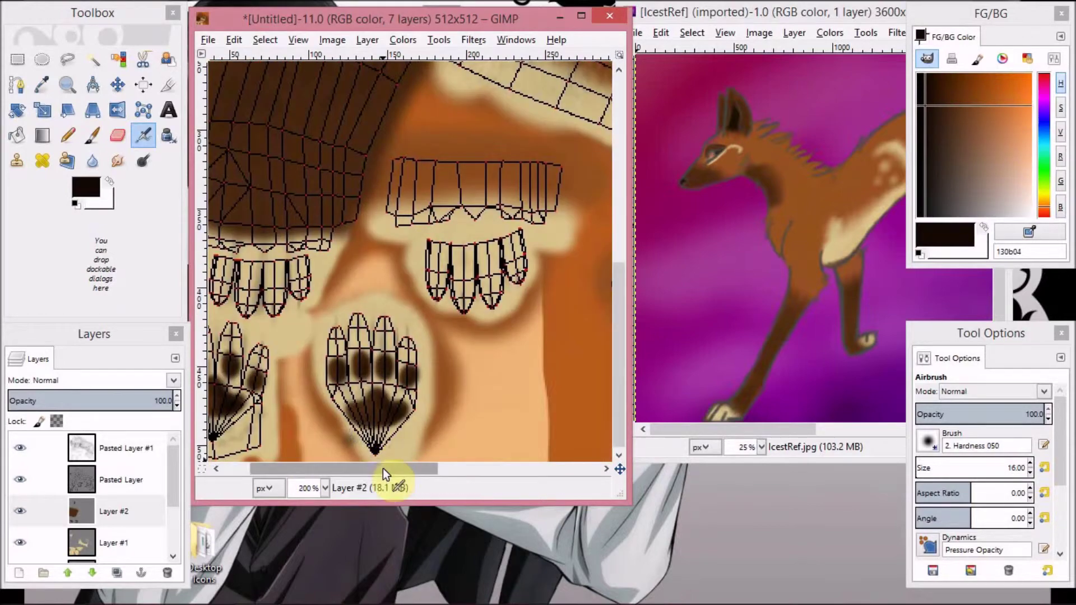
{"action": "key", "text": "minus"}
{"action": "key", "text": "minus"}
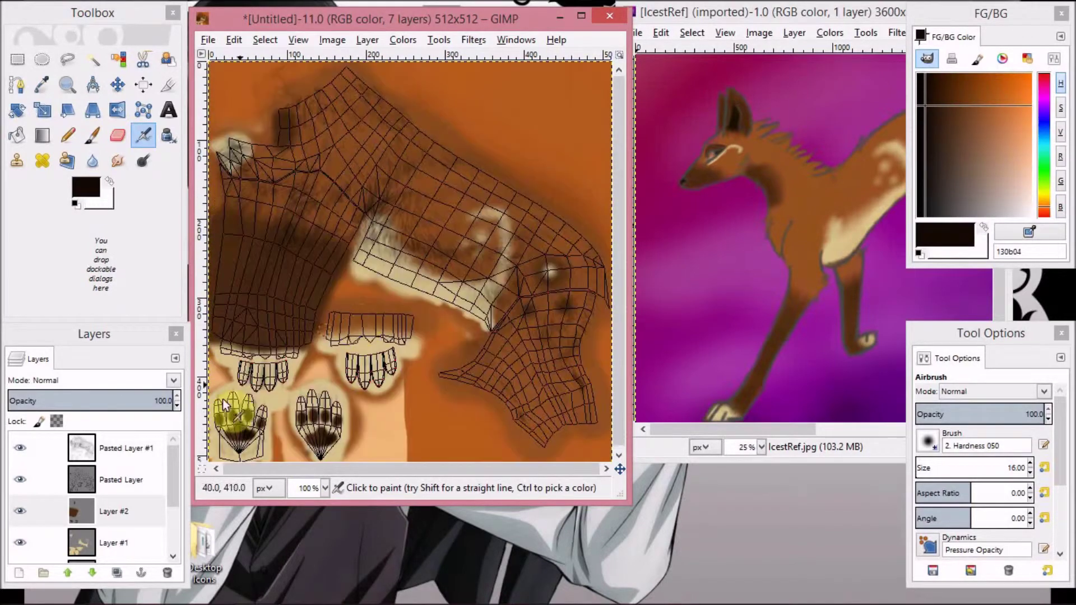
{"action": "left_click", "coordinate": [19, 479]}
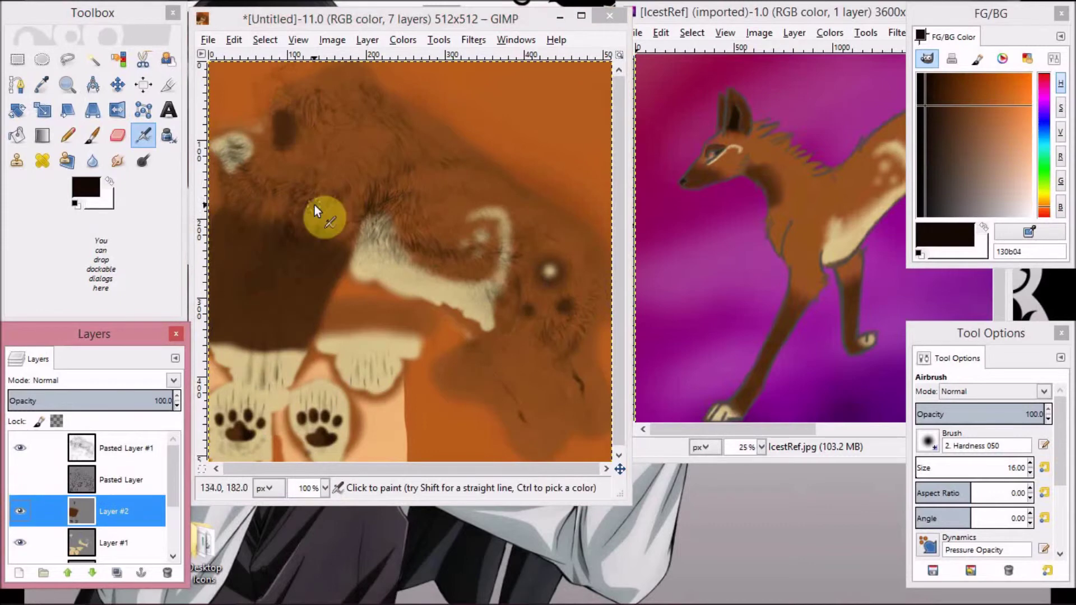
{"action": "left_click", "coordinate": [209, 39]}
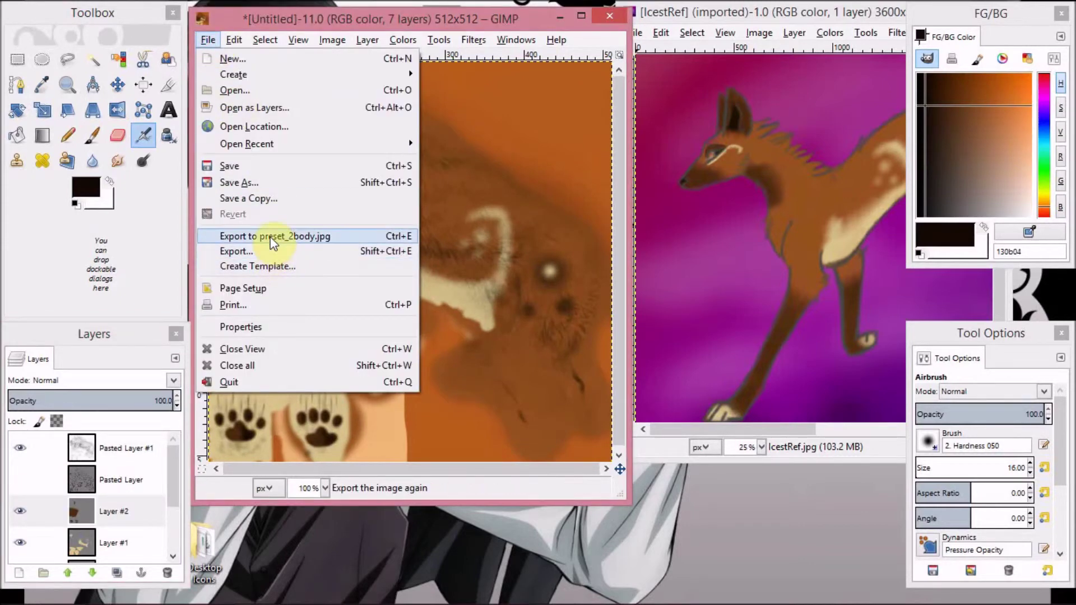
{"action": "left_click", "coordinate": [271, 236]}
Save the layered image as preset_2body.xcf in the preset_2 folder
{"action": "left_click", "coordinate": [210, 38]}
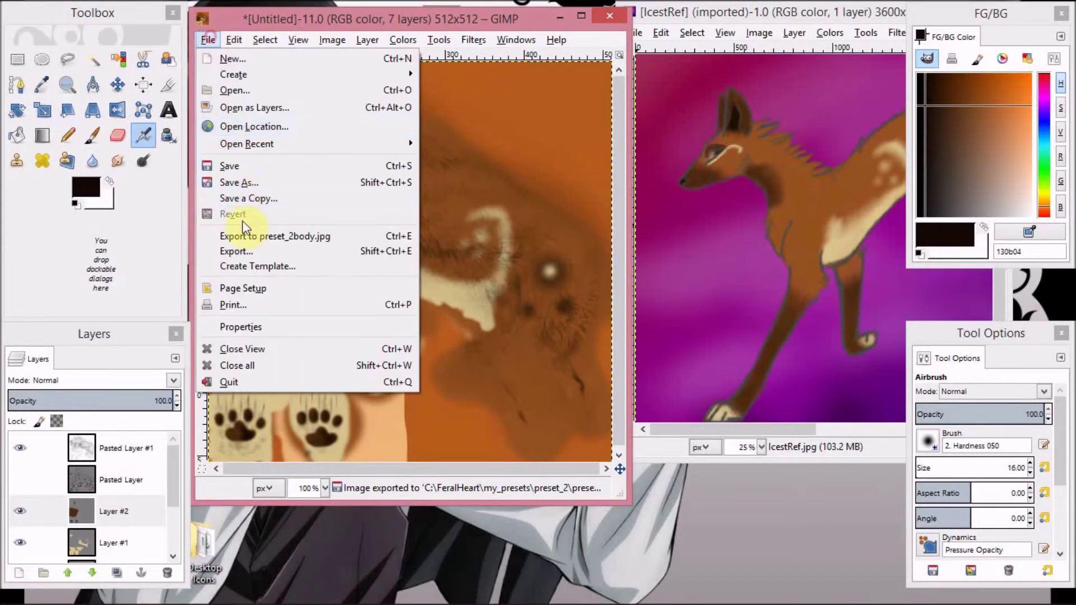
{"action": "left_click", "coordinate": [244, 168]}
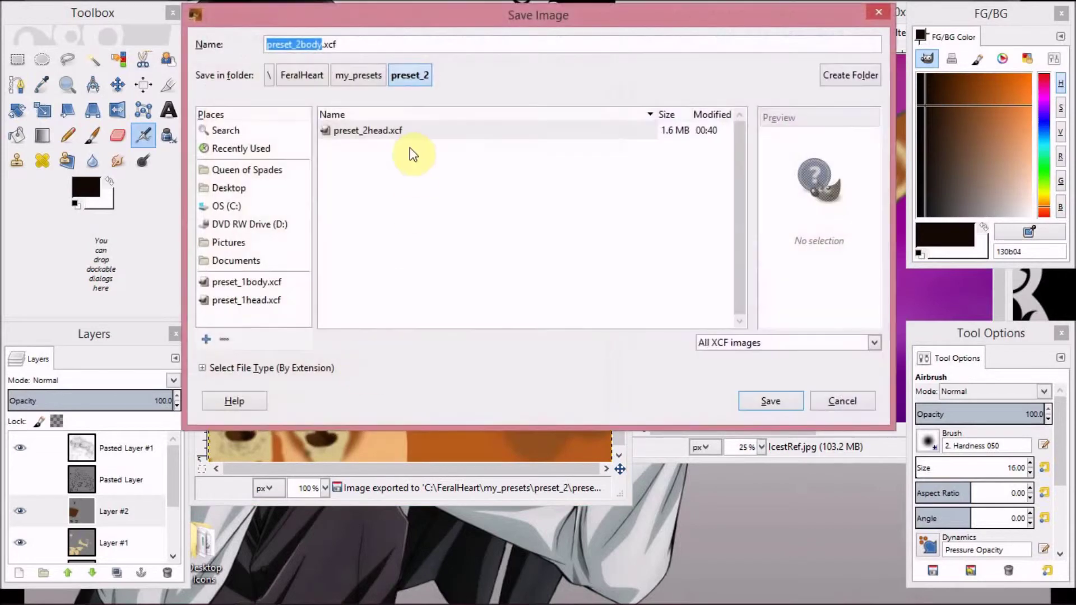